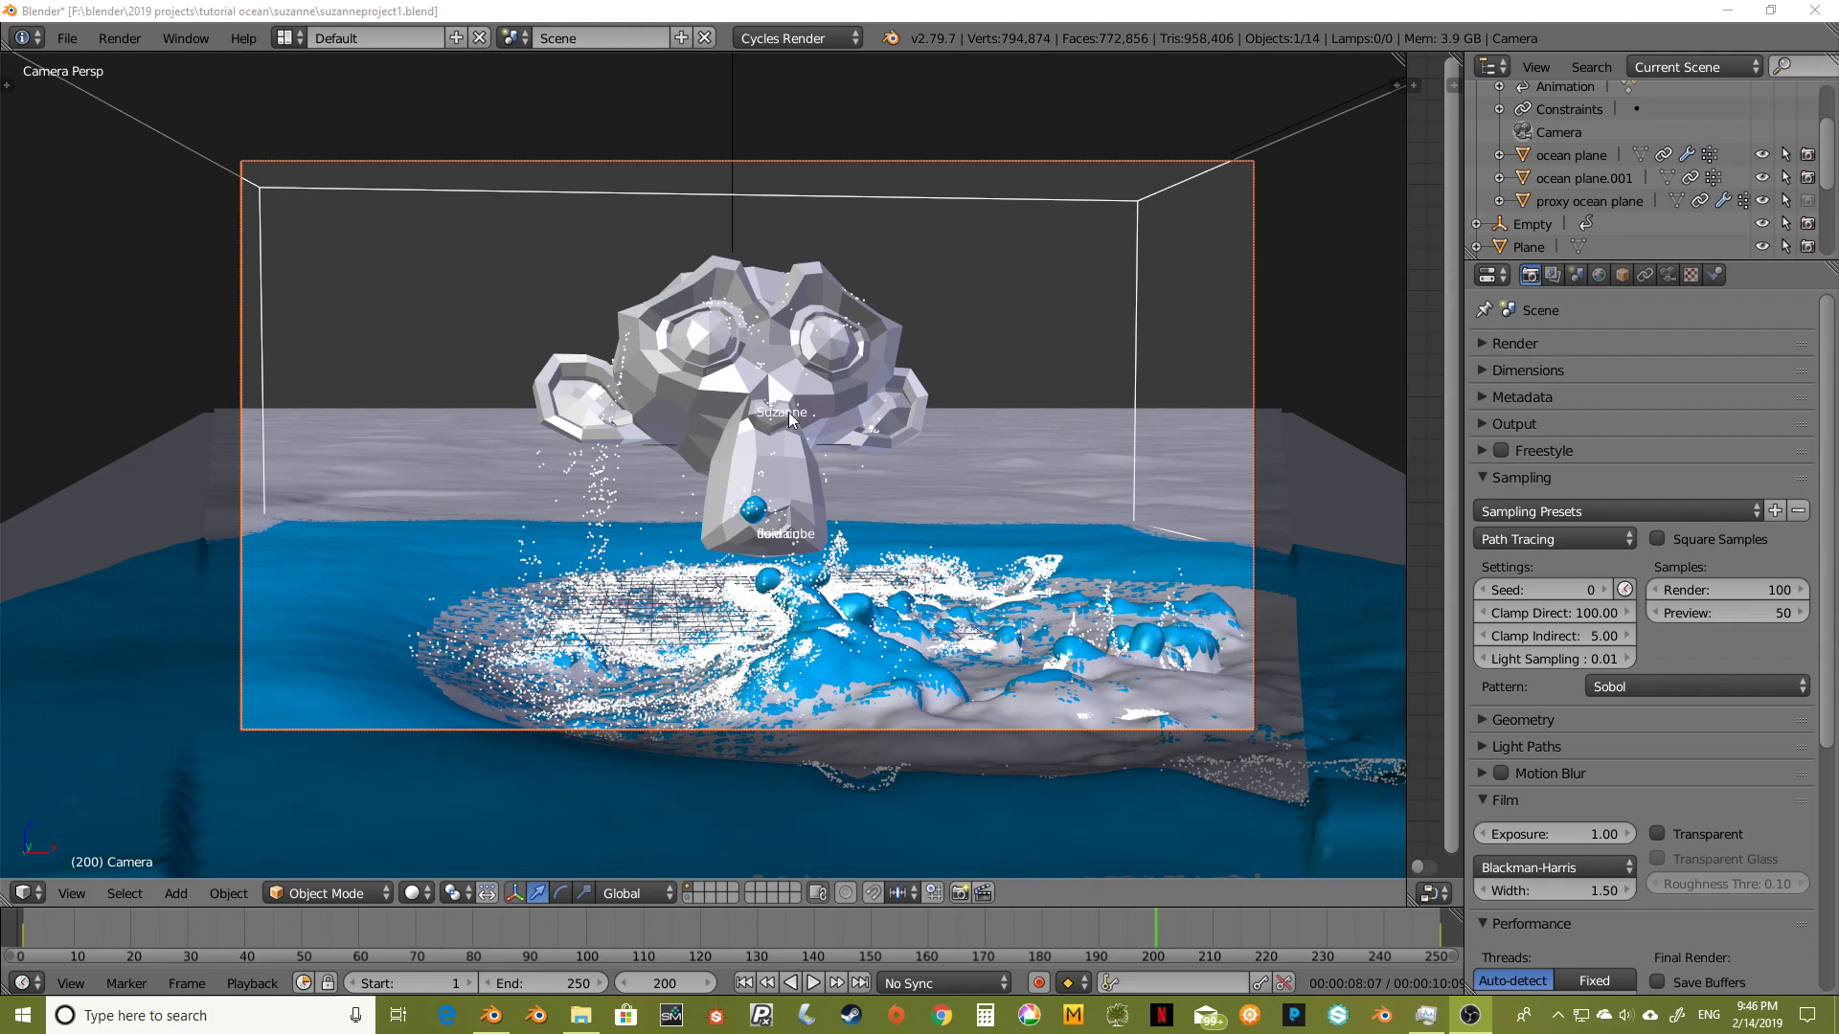
Step: Enable the Mist pass in the render layer's Passes, alongside Combined
scroll(789, 412, up, 2)
middle_drag(789, 410, 769, 483)
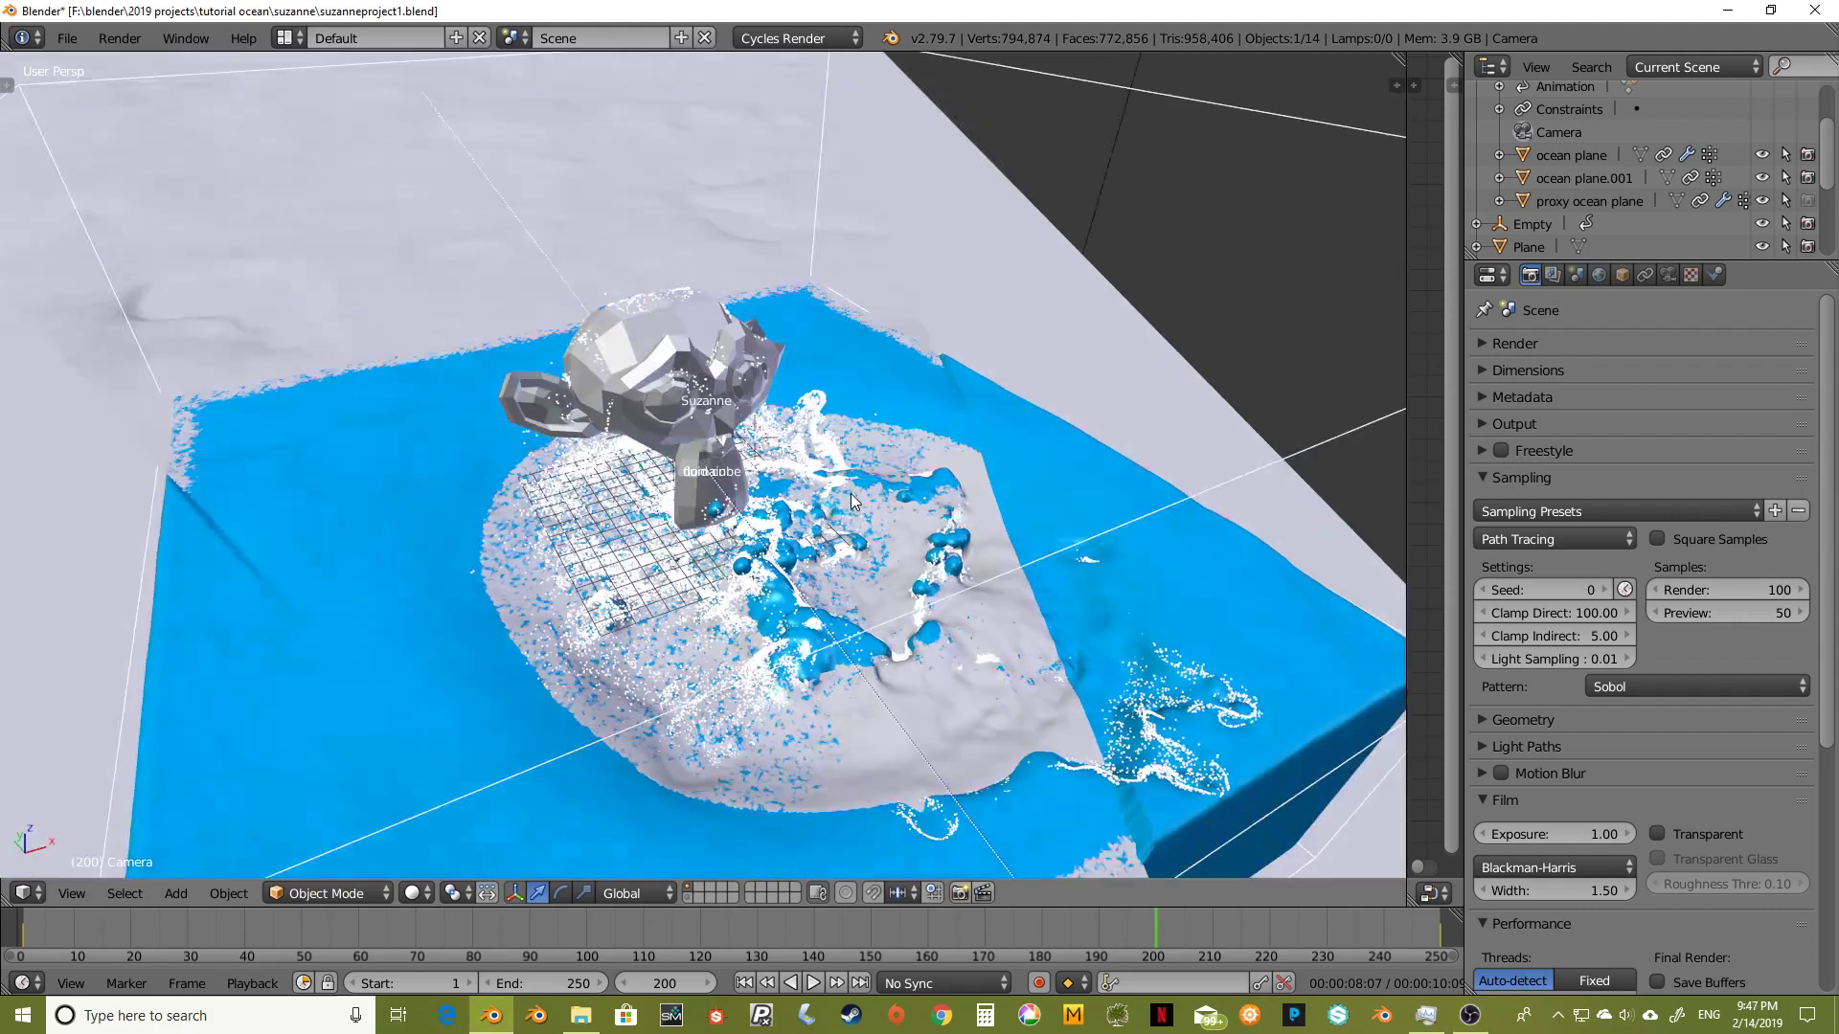
key(KP_0)
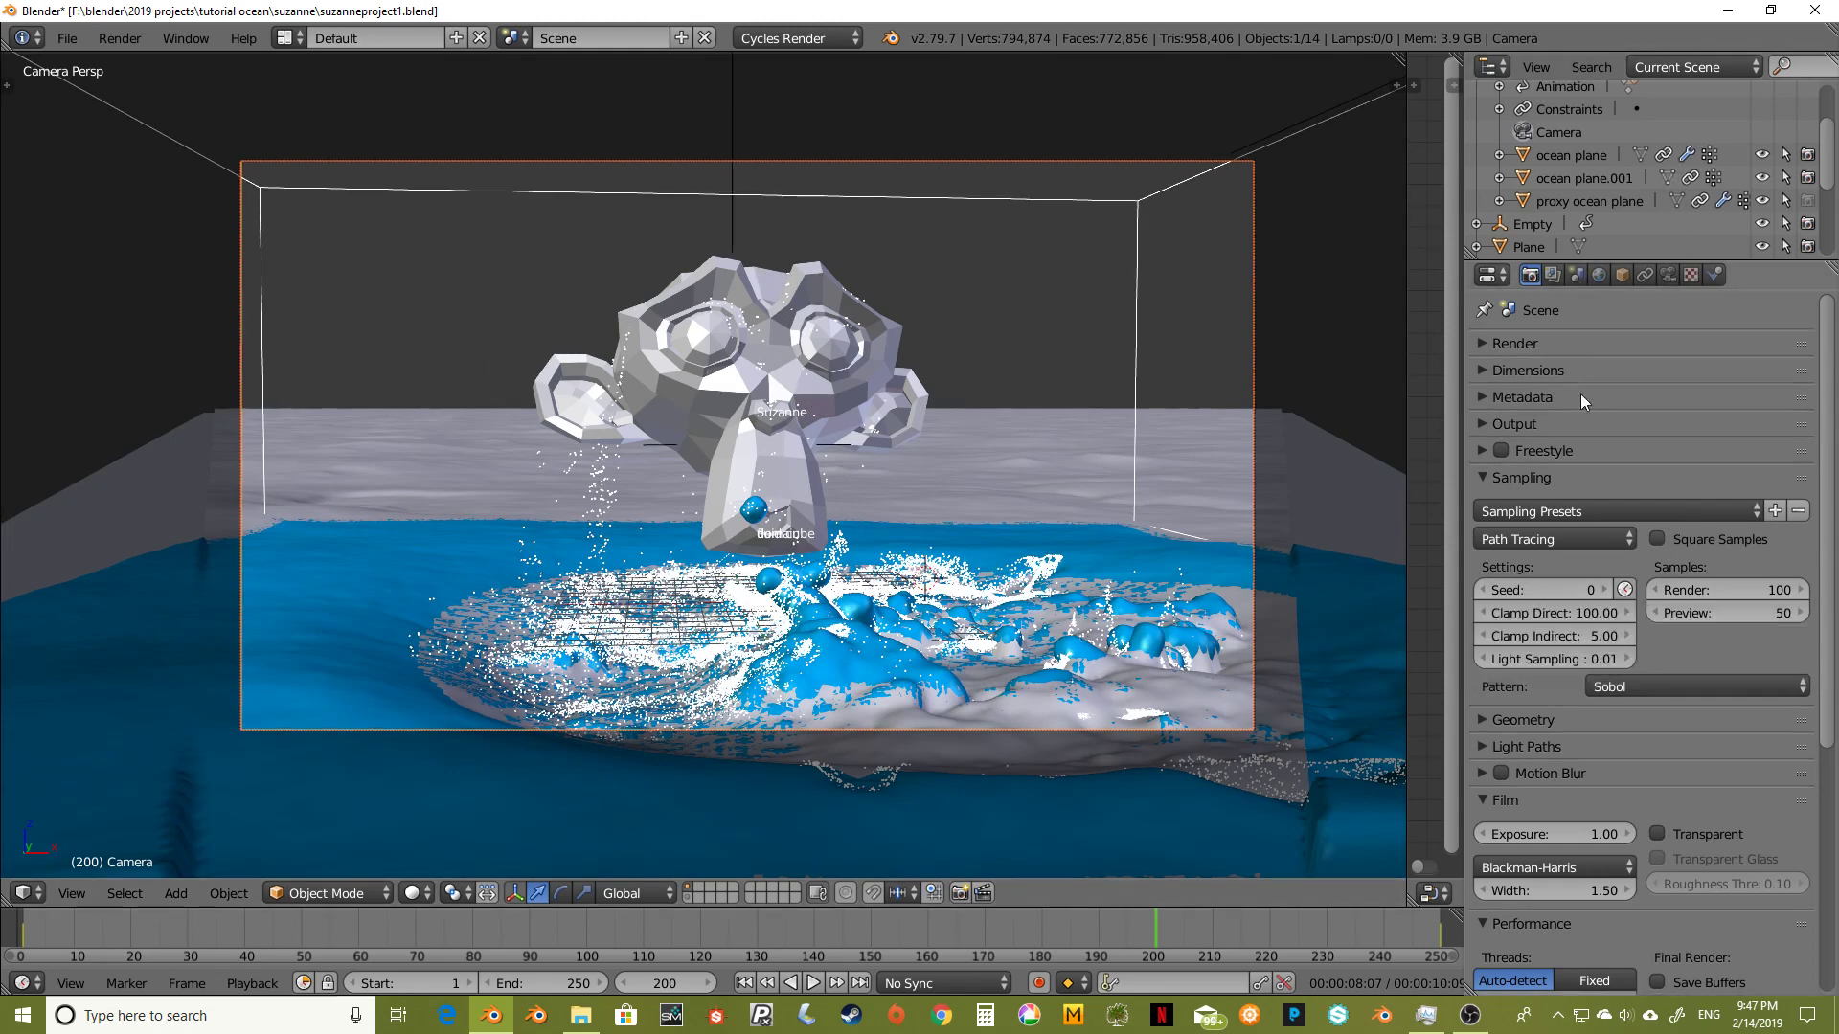
click(1554, 275)
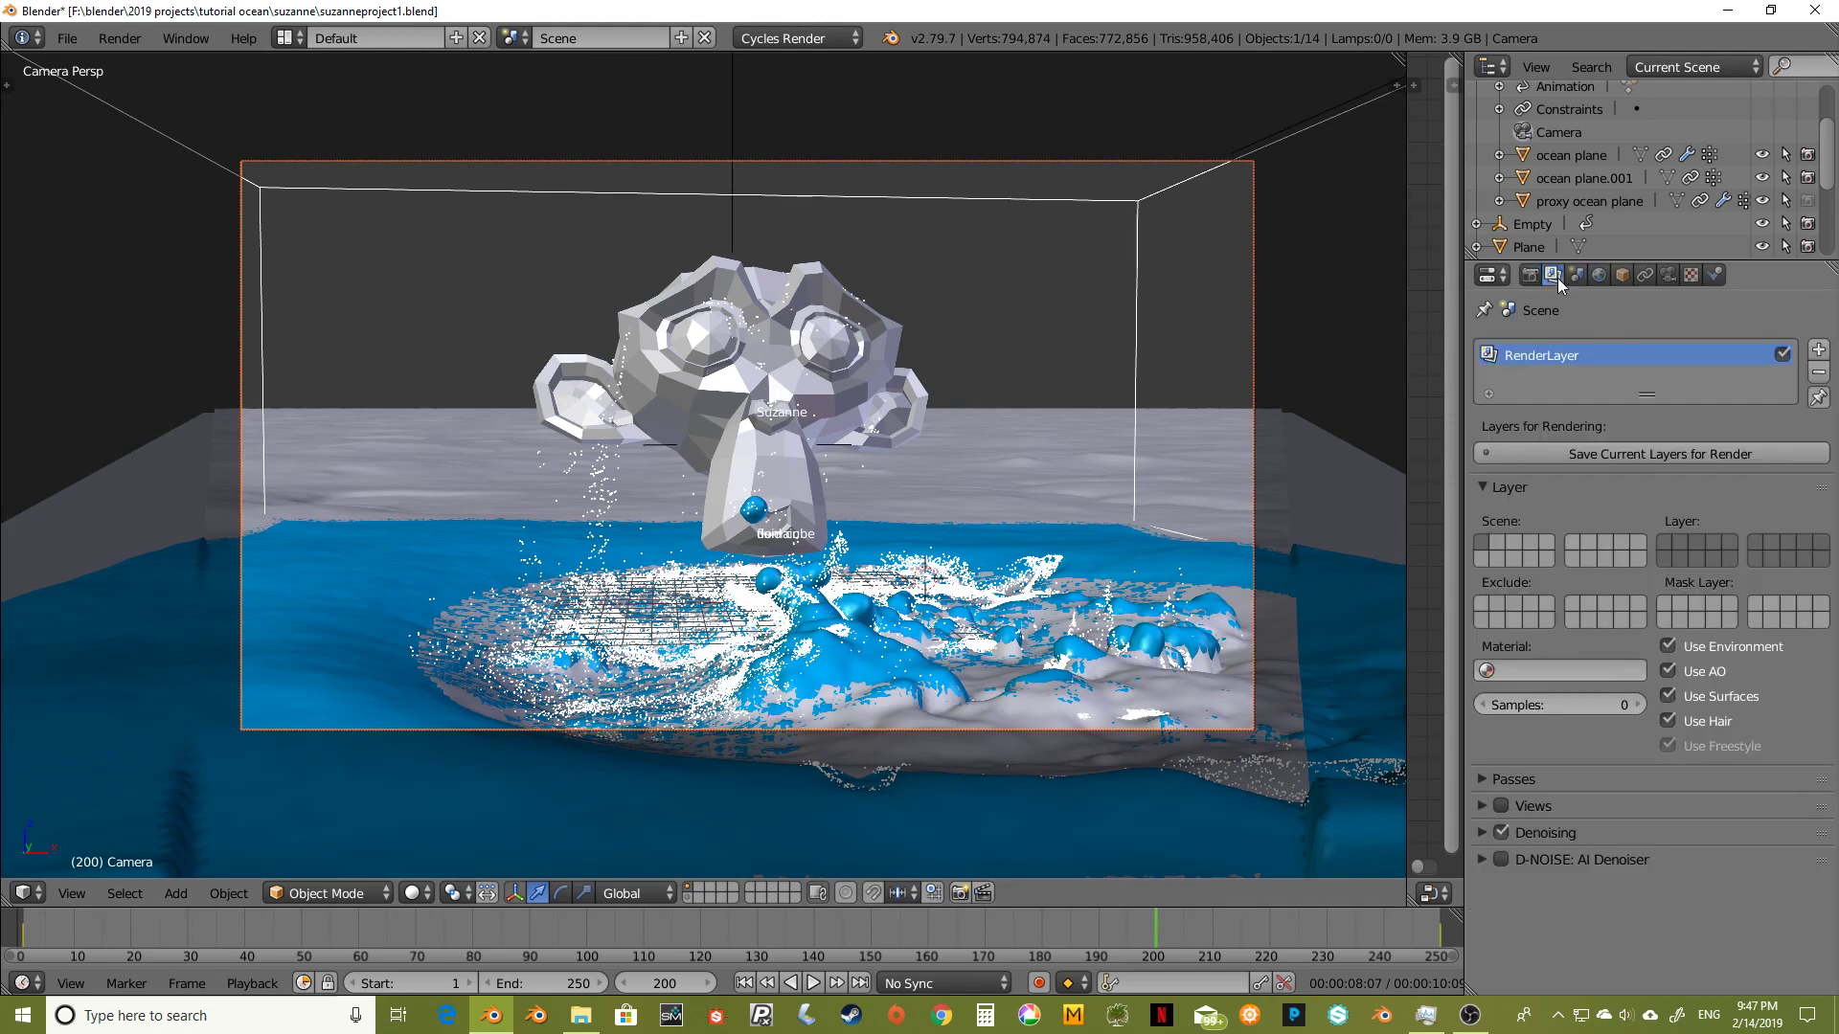
click(1481, 778)
scroll(1533, 790, down, 3)
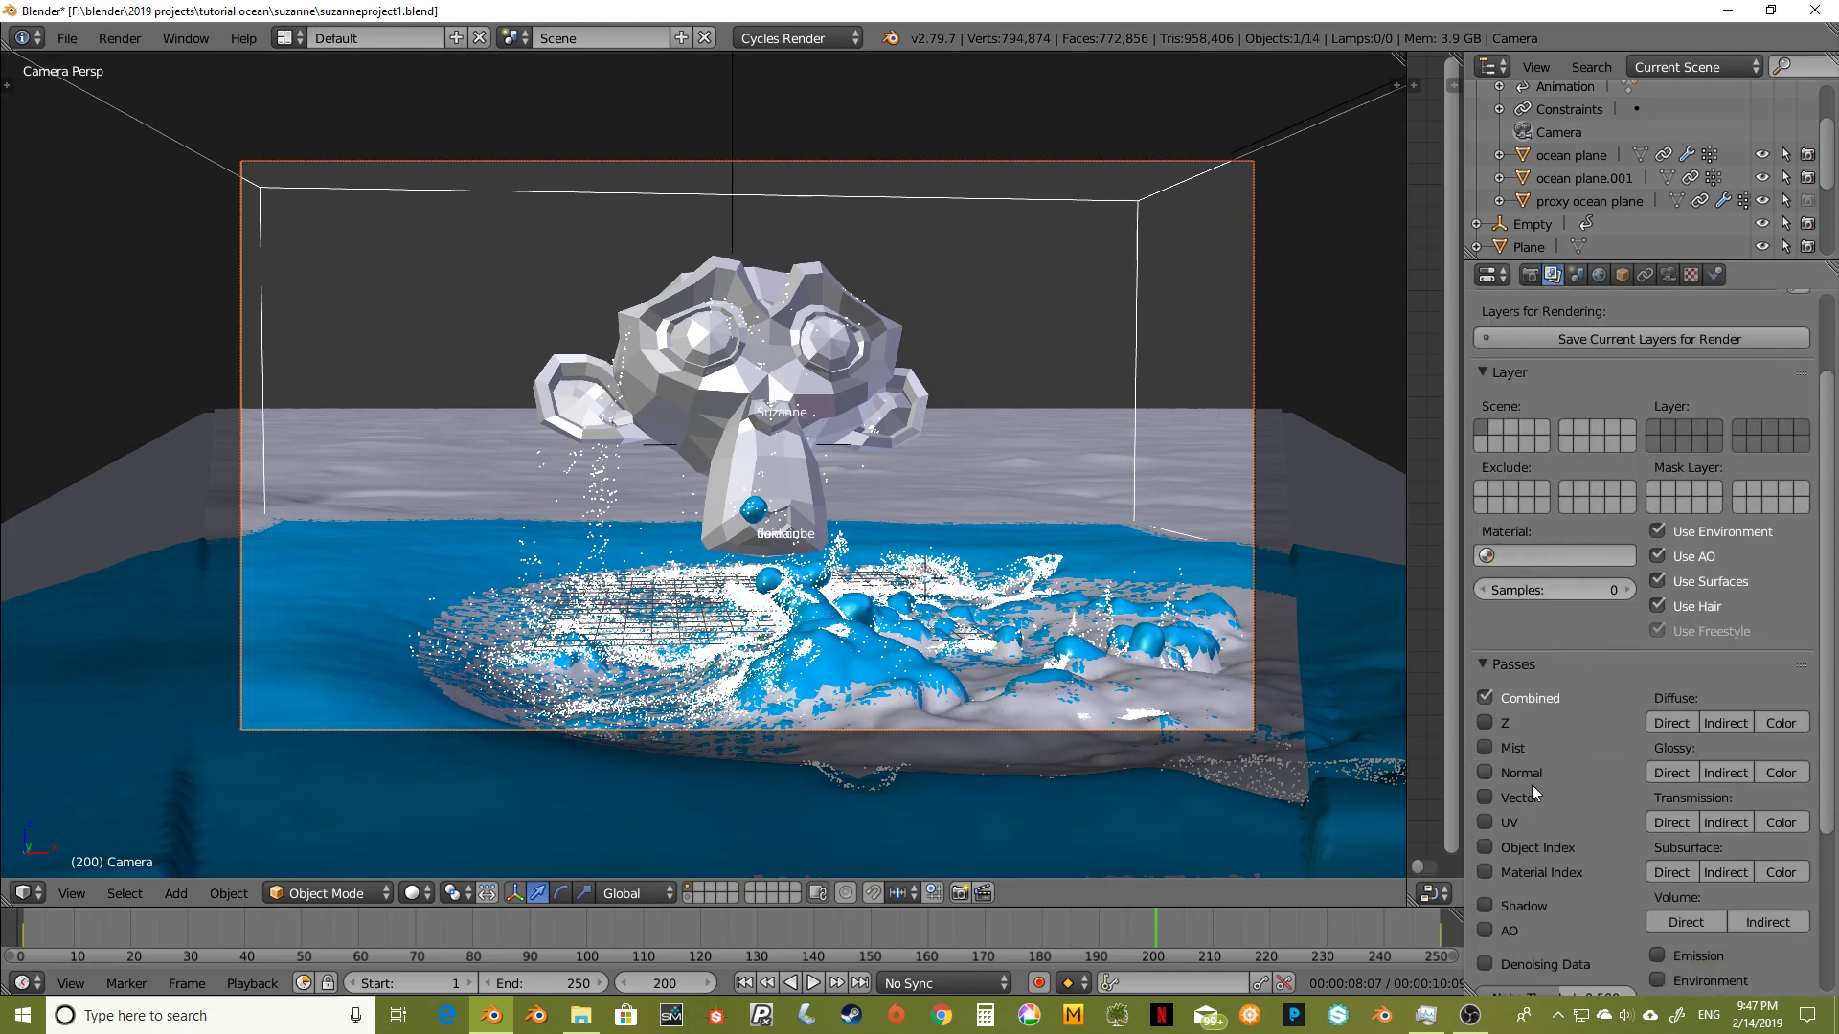
click(1486, 749)
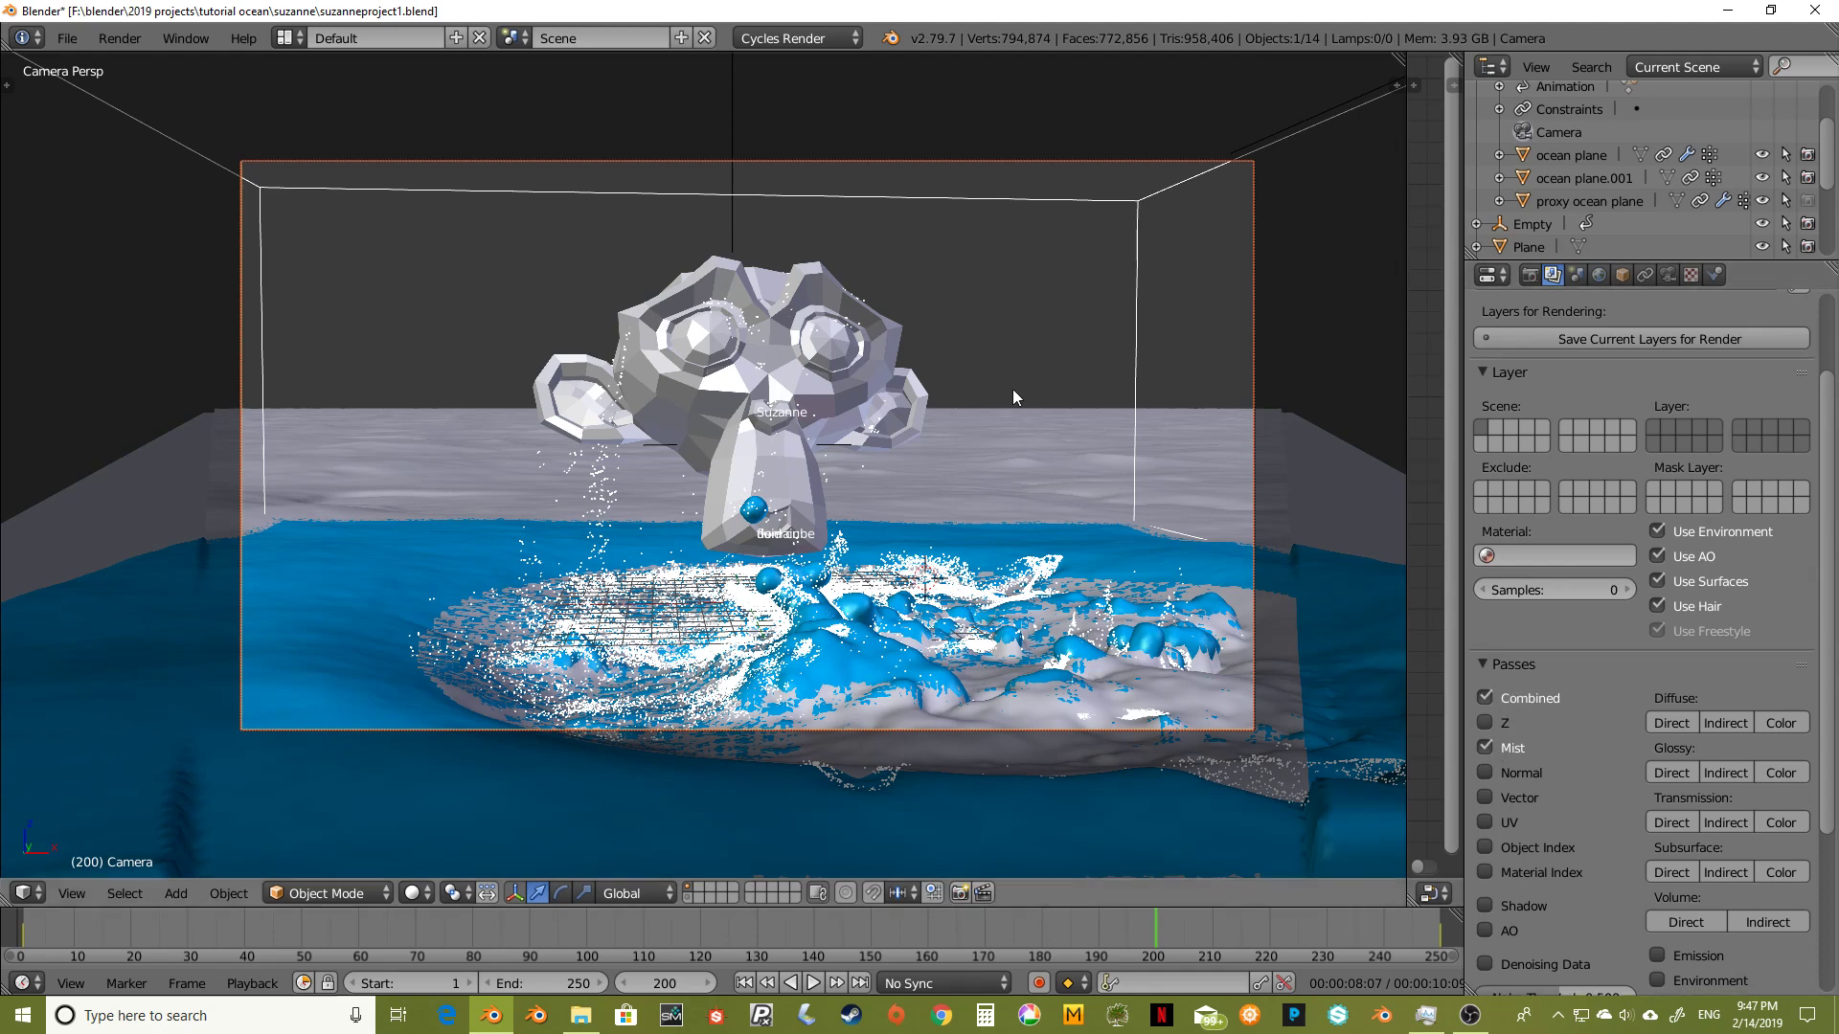
Step: Raise the World Mist Pass depth from 25 to 500, keeping start at 5
click(1599, 274)
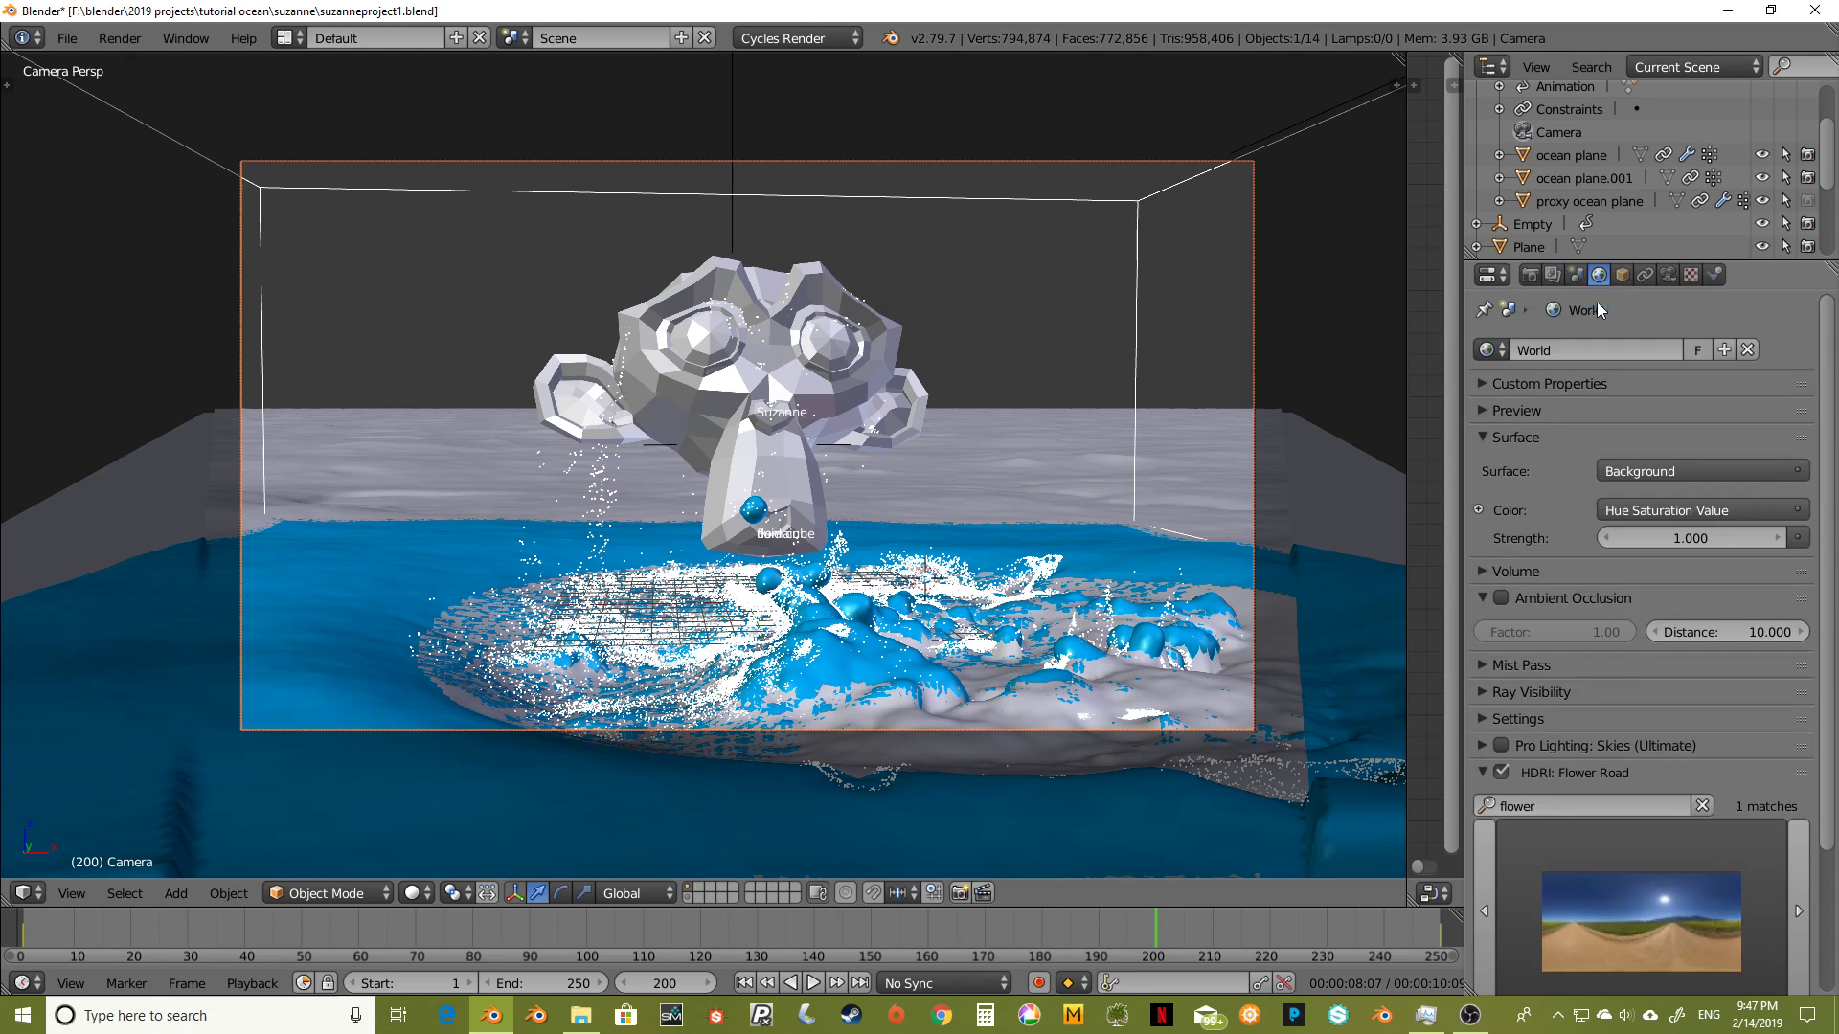
click(1481, 664)
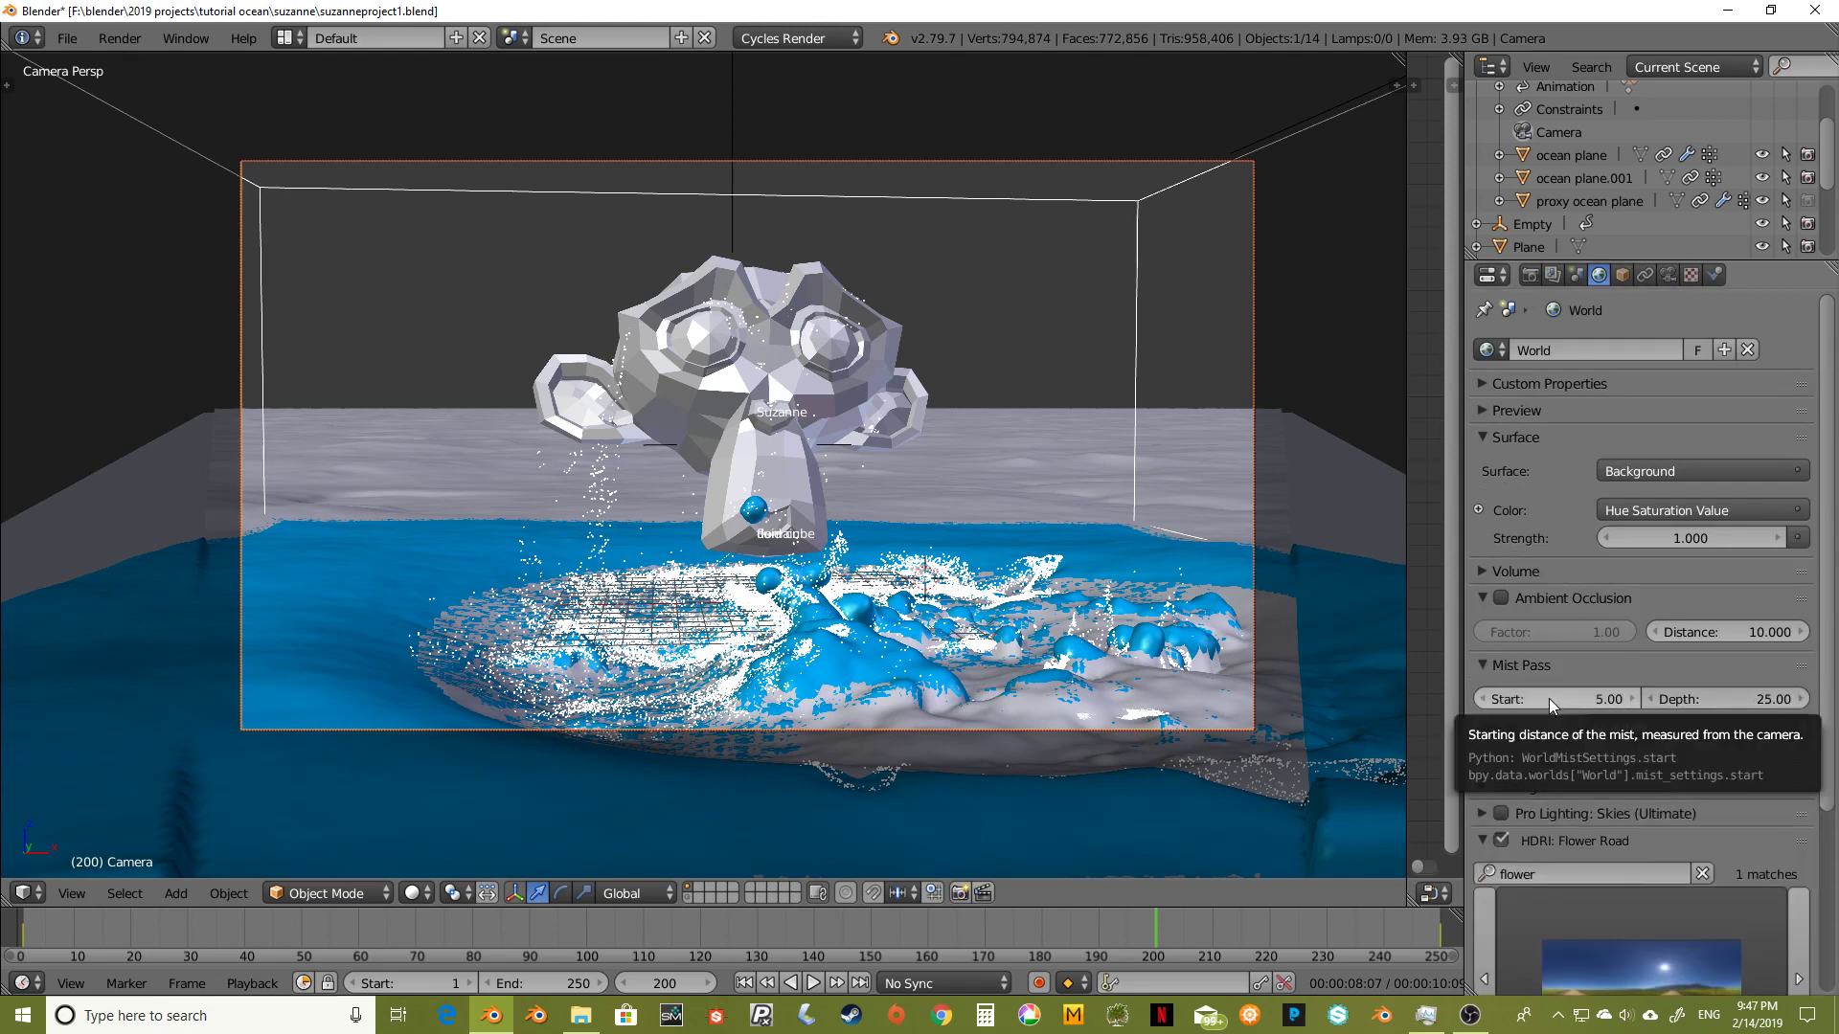
click(1721, 698)
text(5)
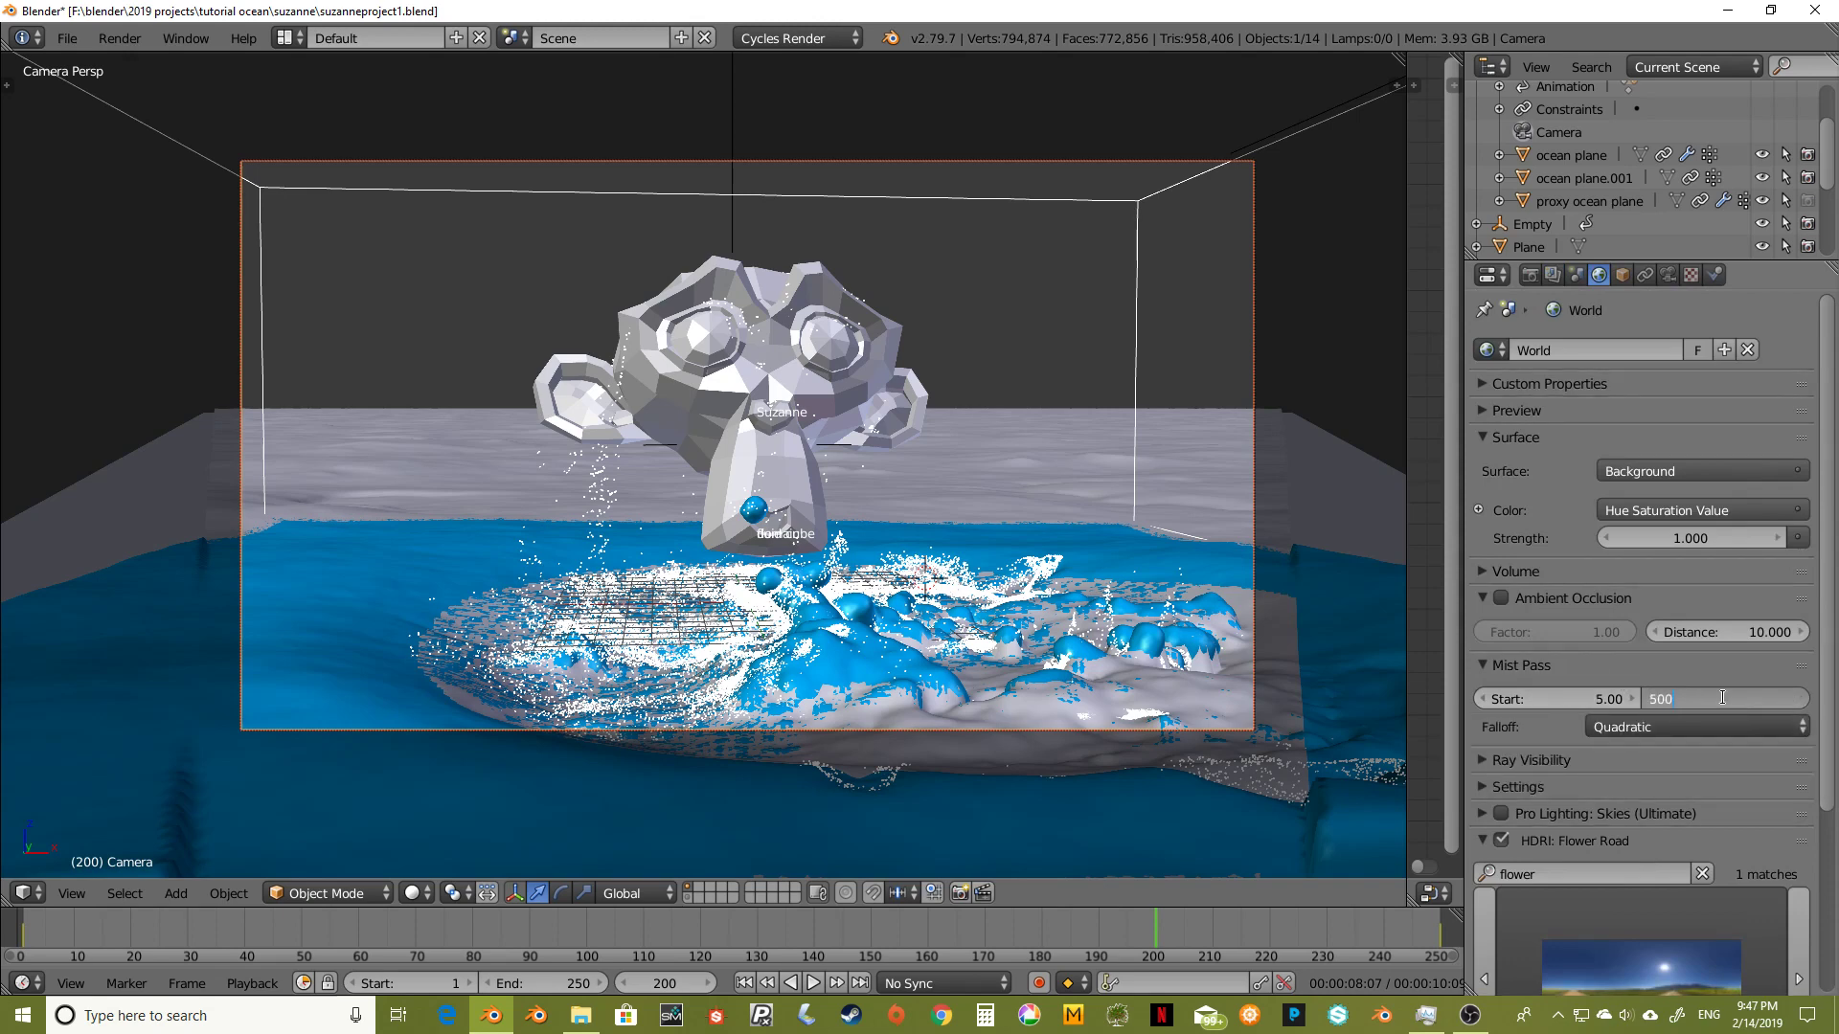
text(00)
key(Return)
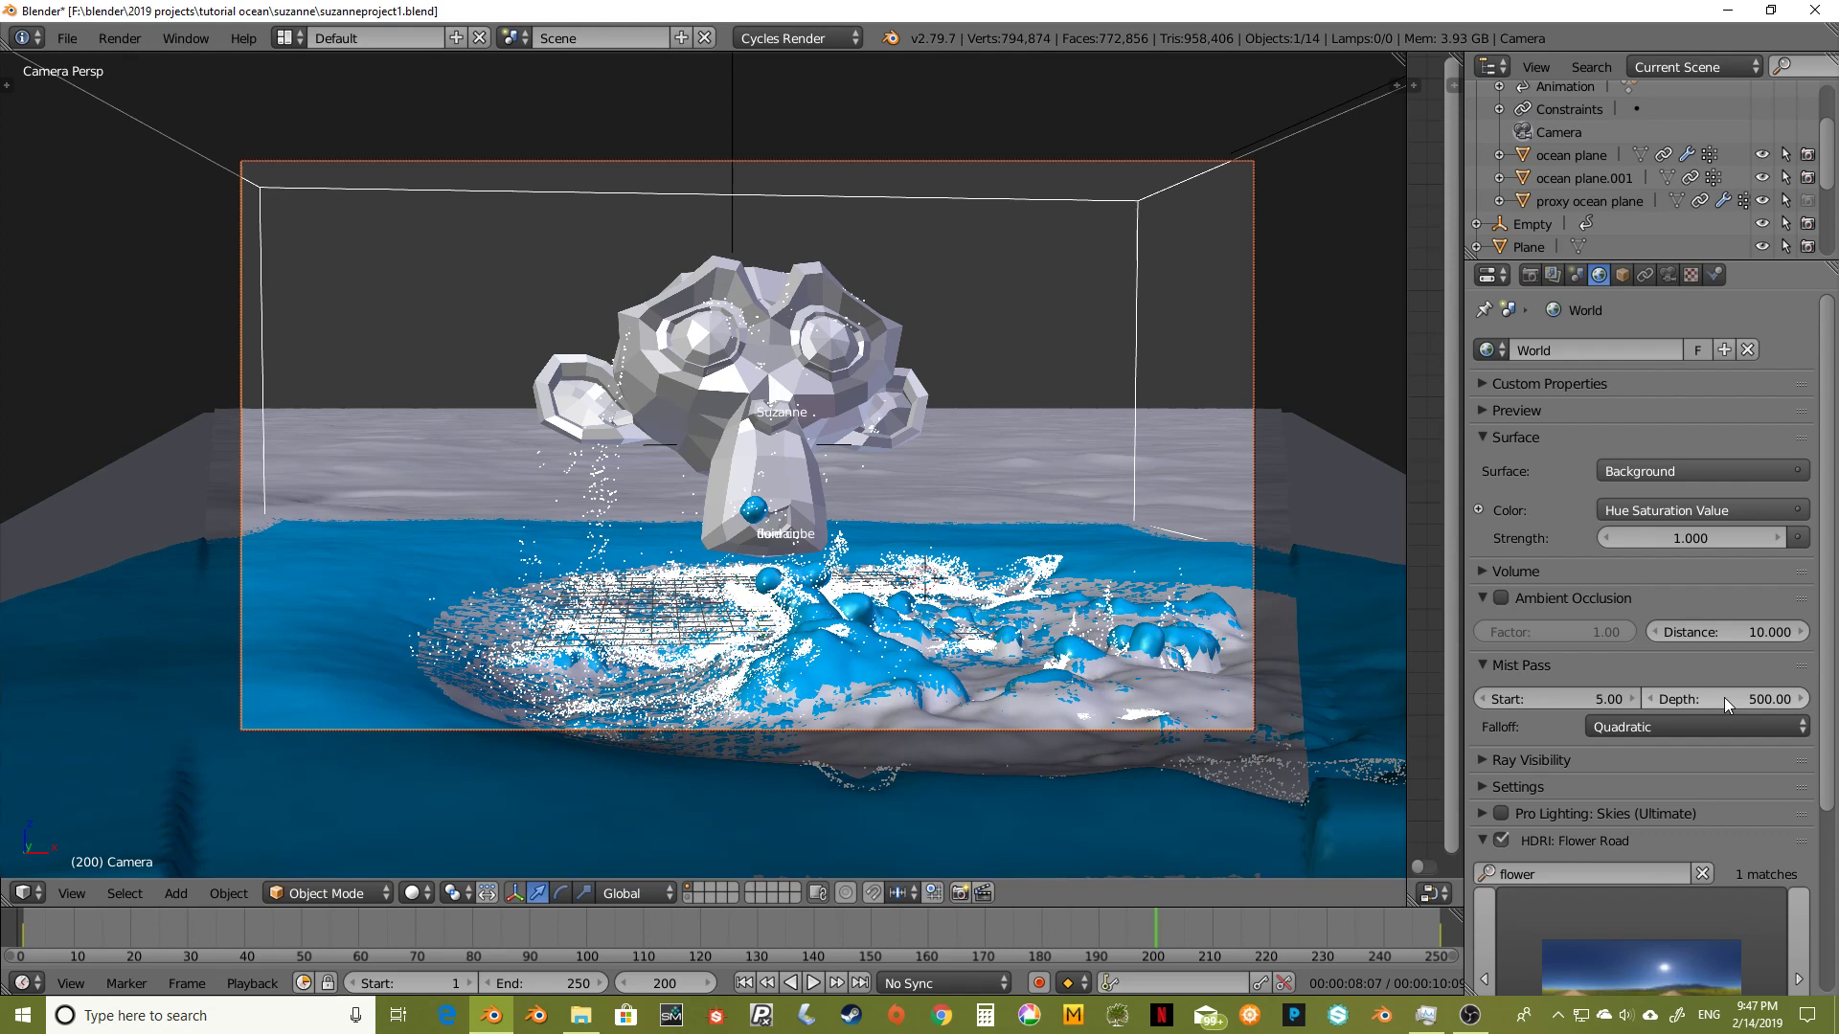
click(1487, 663)
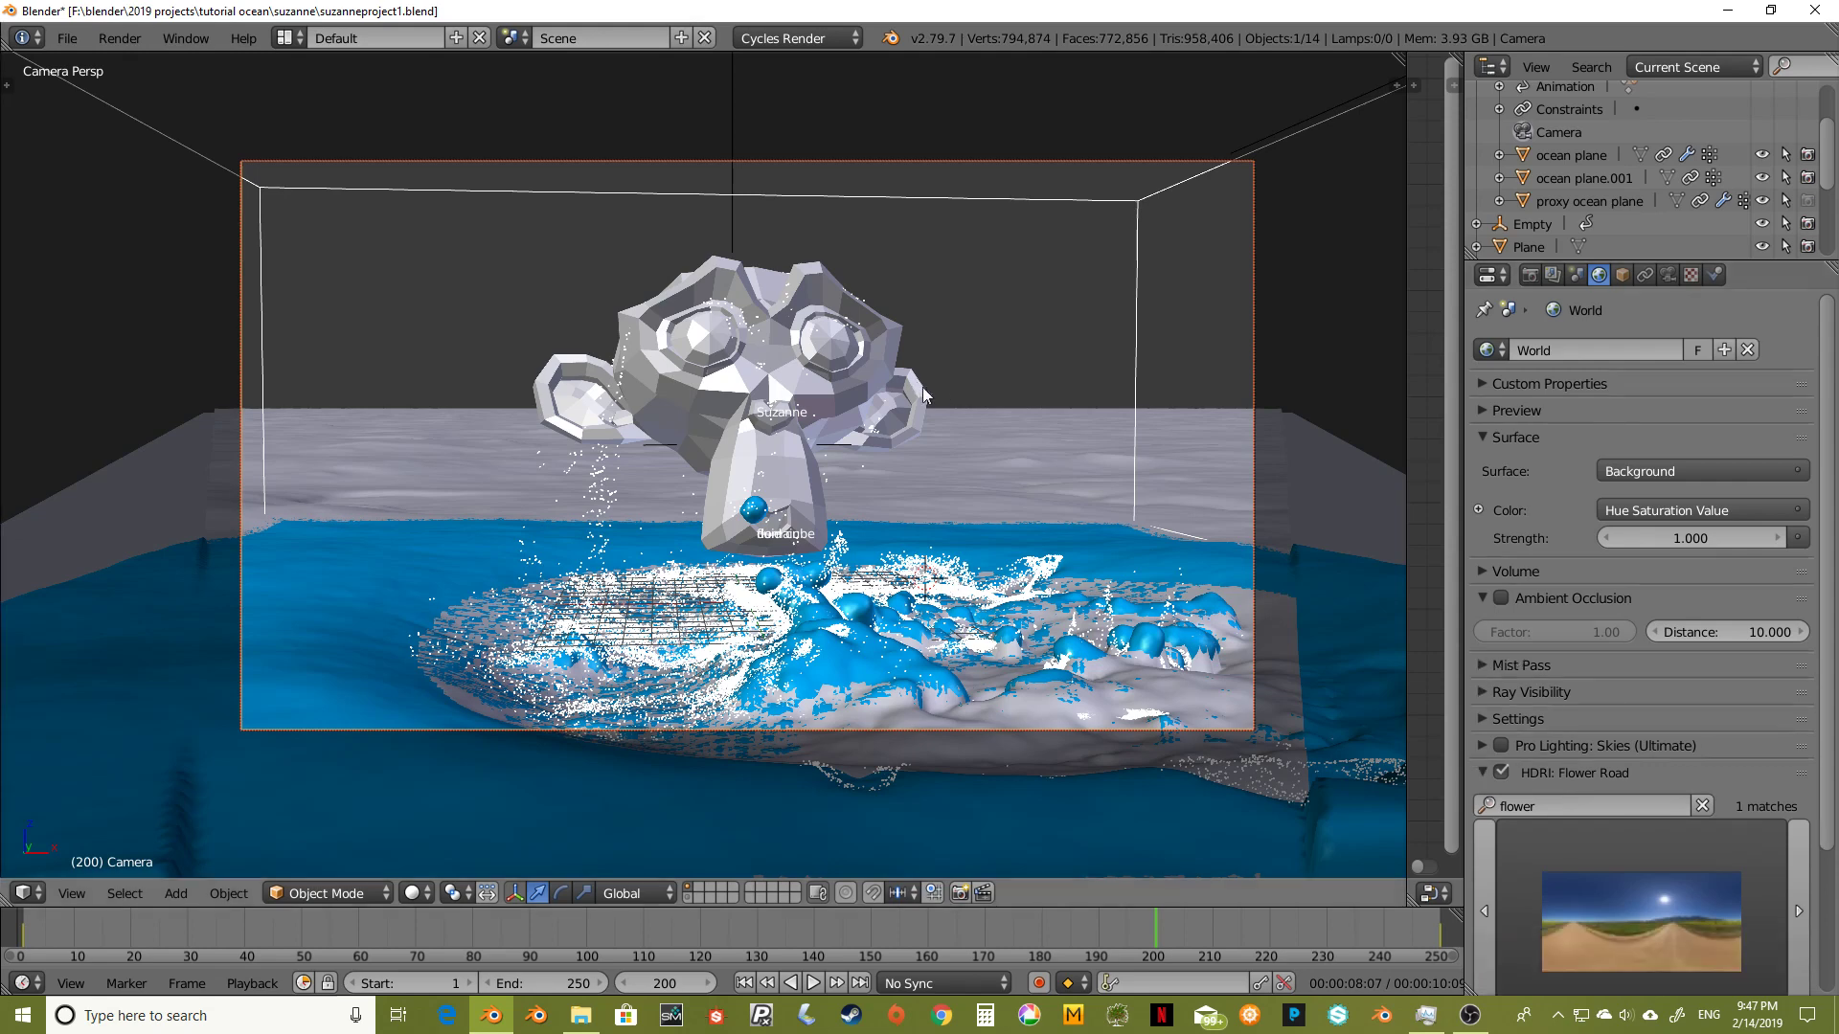
Step: Turn on the camera's Display Limits and Mist in the viewport
click(1669, 276)
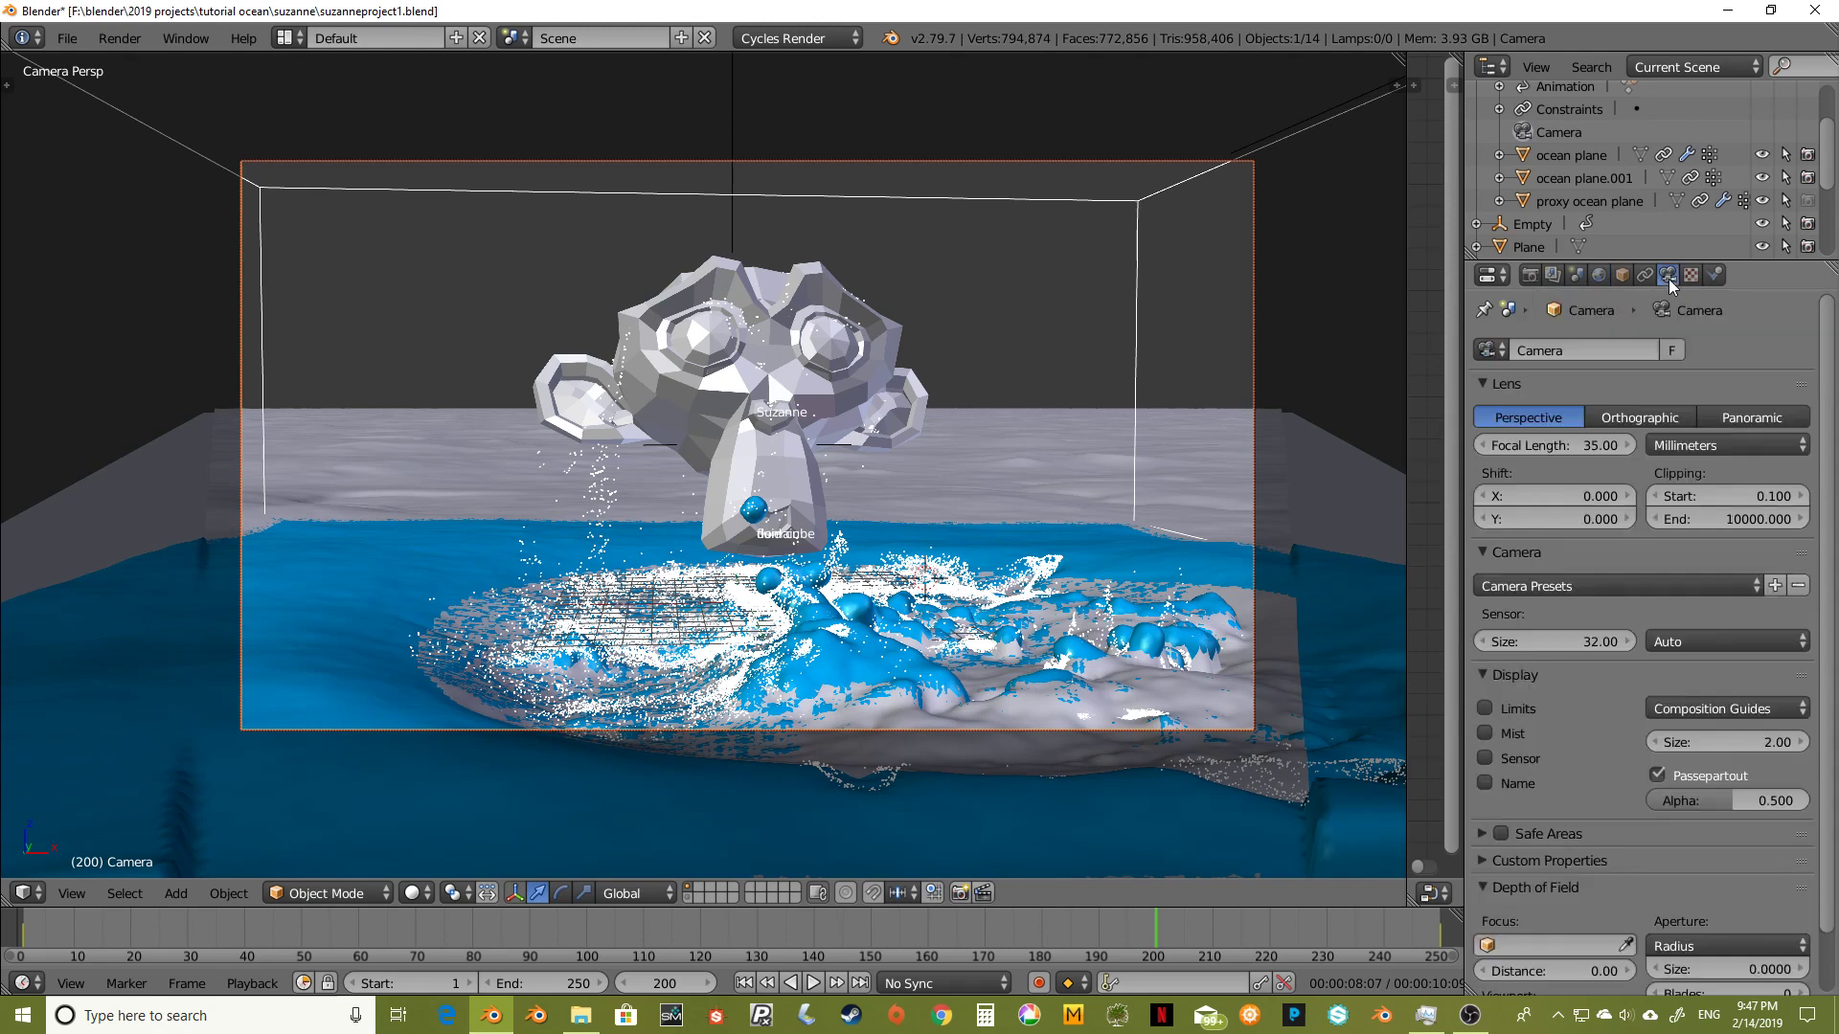
click(1484, 733)
click(1481, 710)
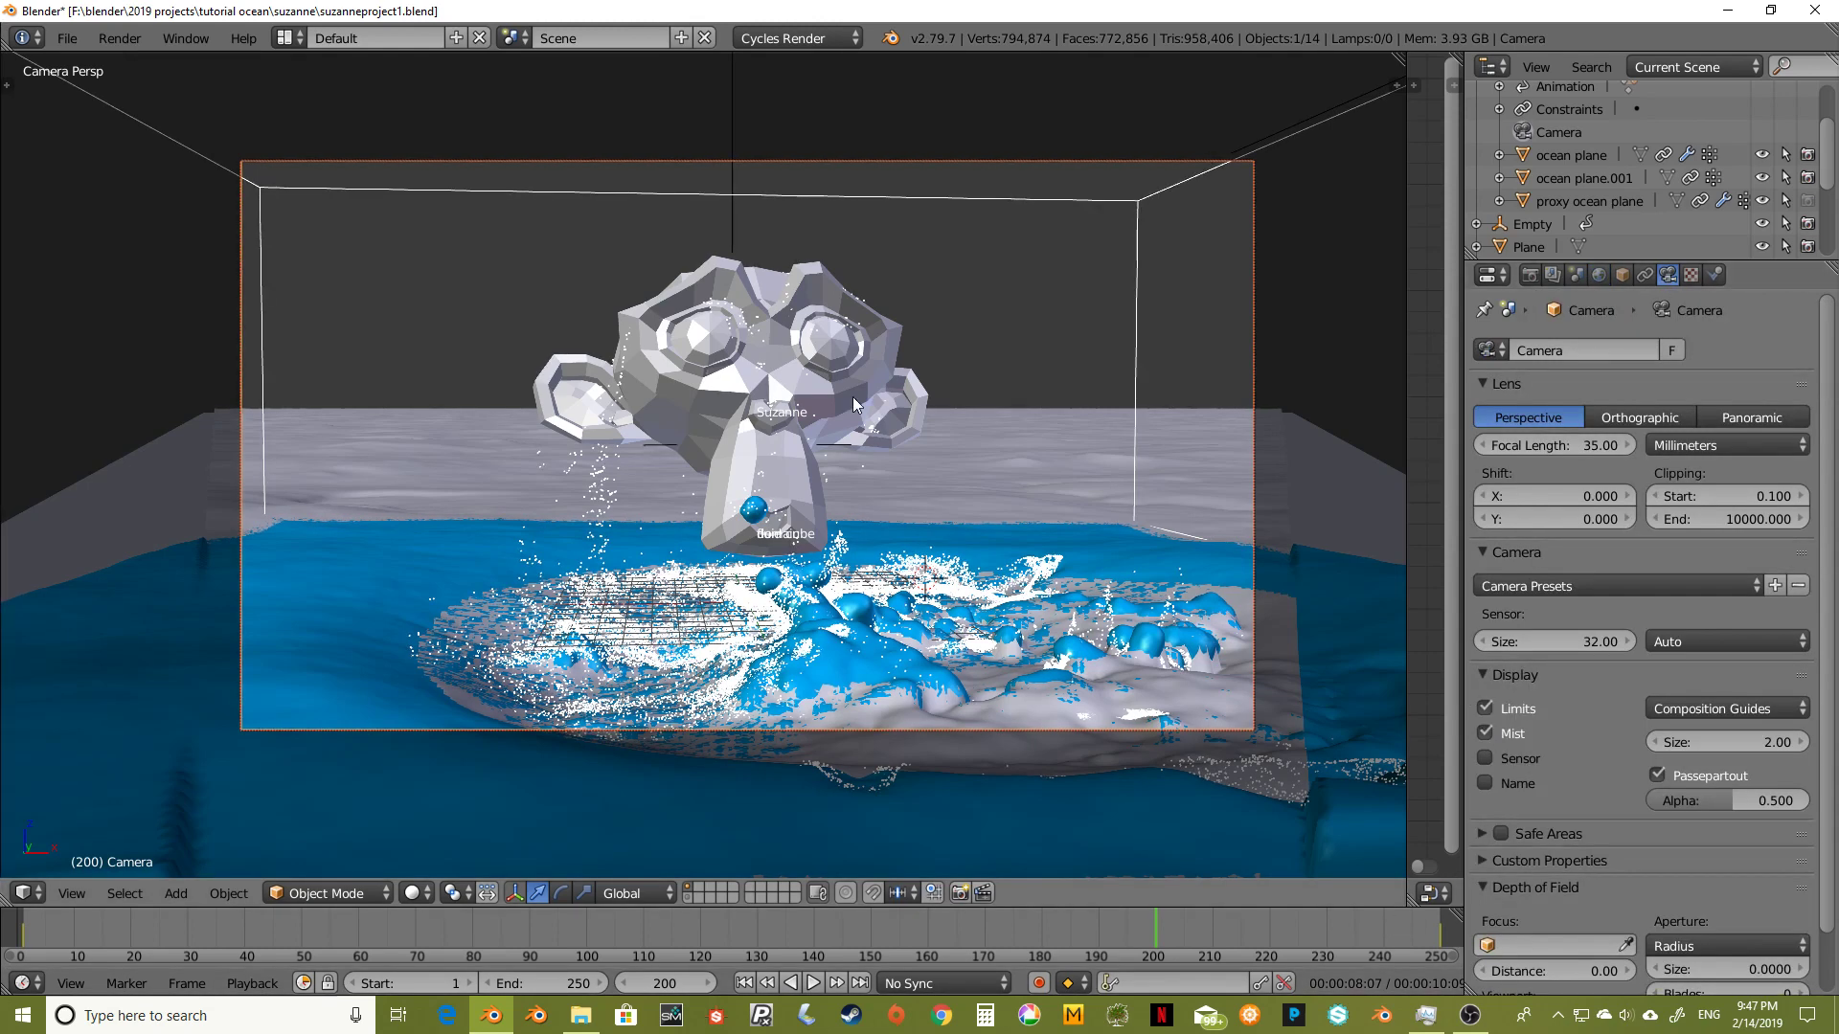
key(KP_0)
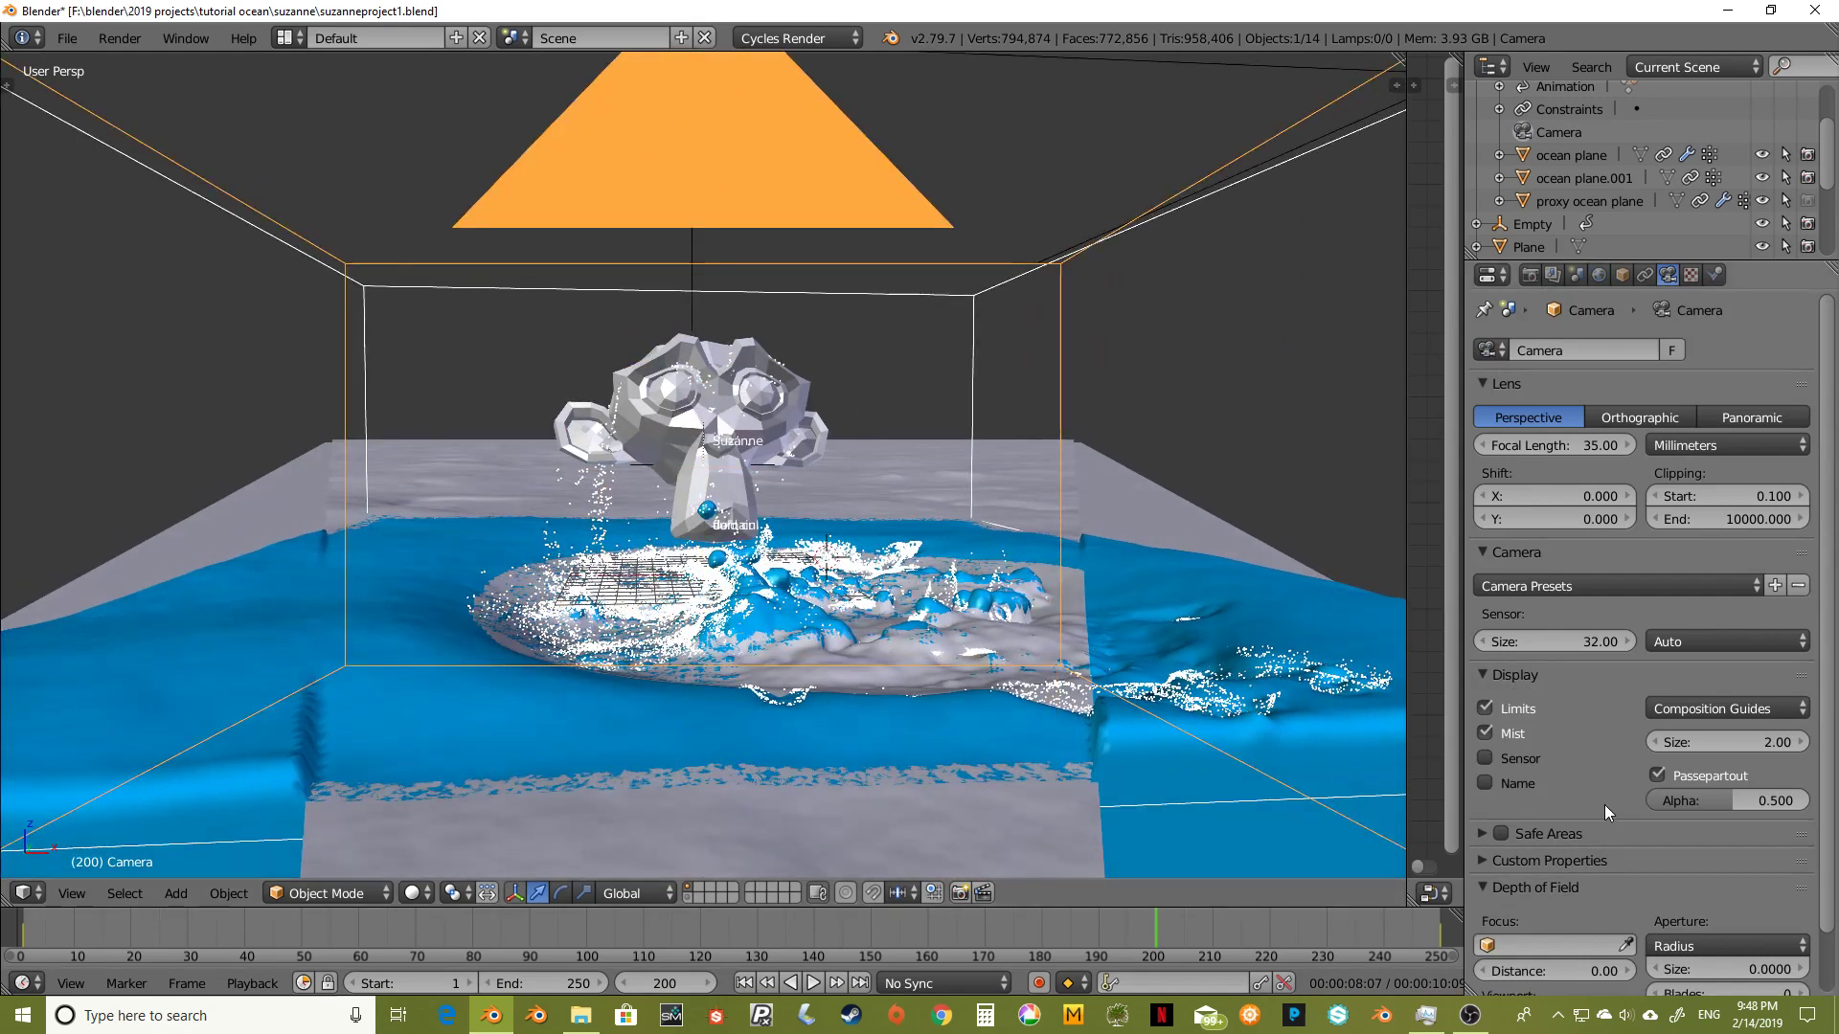
Step: Focus the camera's depth of field on the Empty with aperture size 0.04
scroll(1574, 872, down, 2)
click(1523, 882)
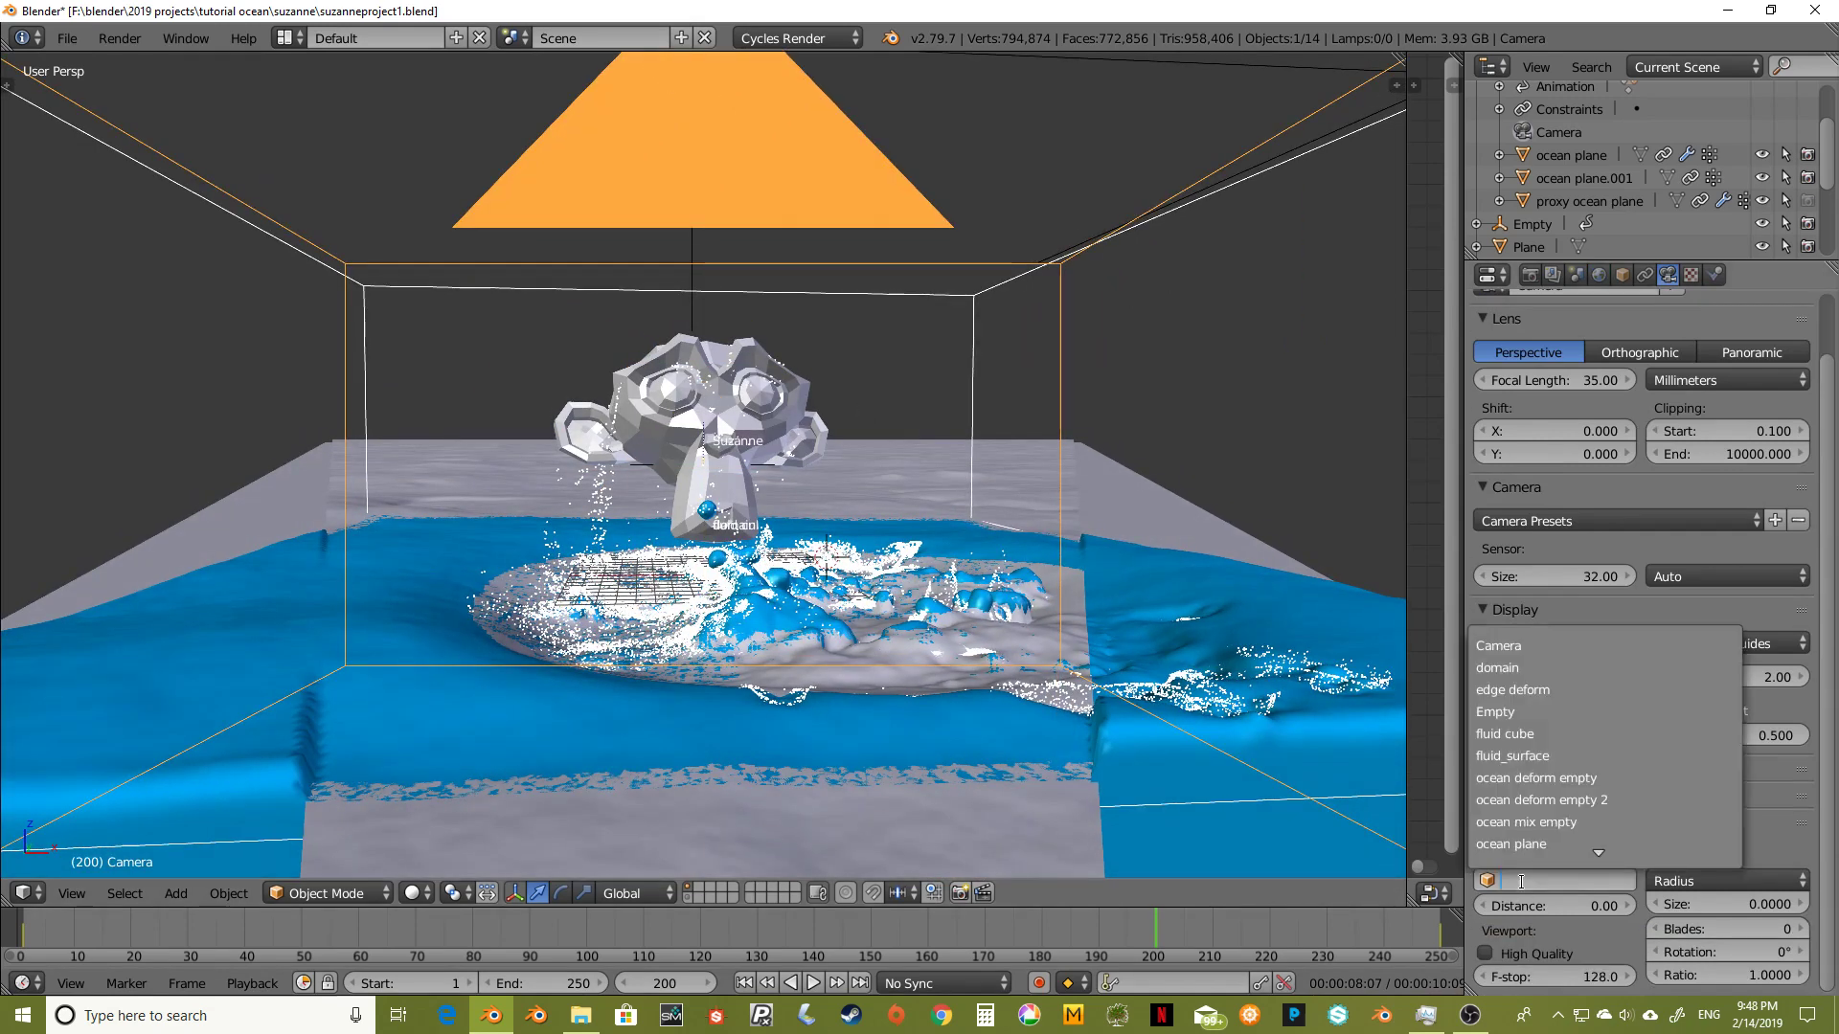
click(1510, 716)
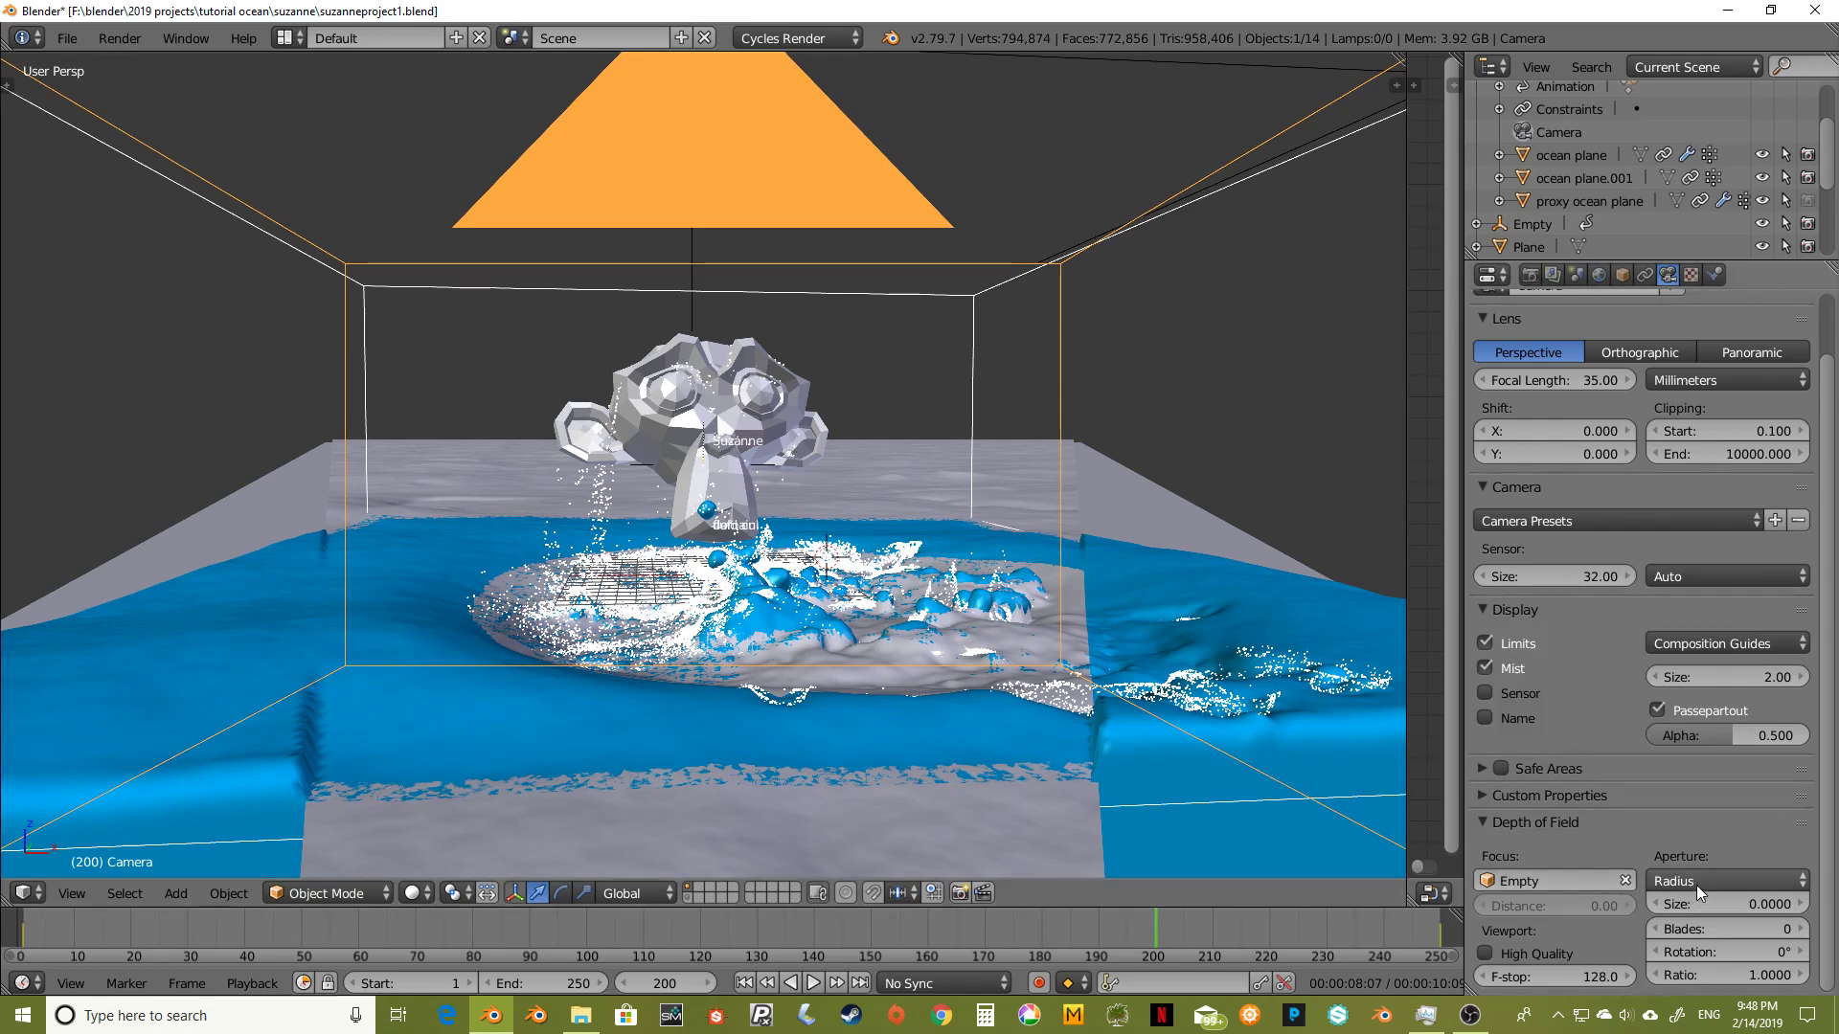
click(1737, 902)
key(BackSpace)
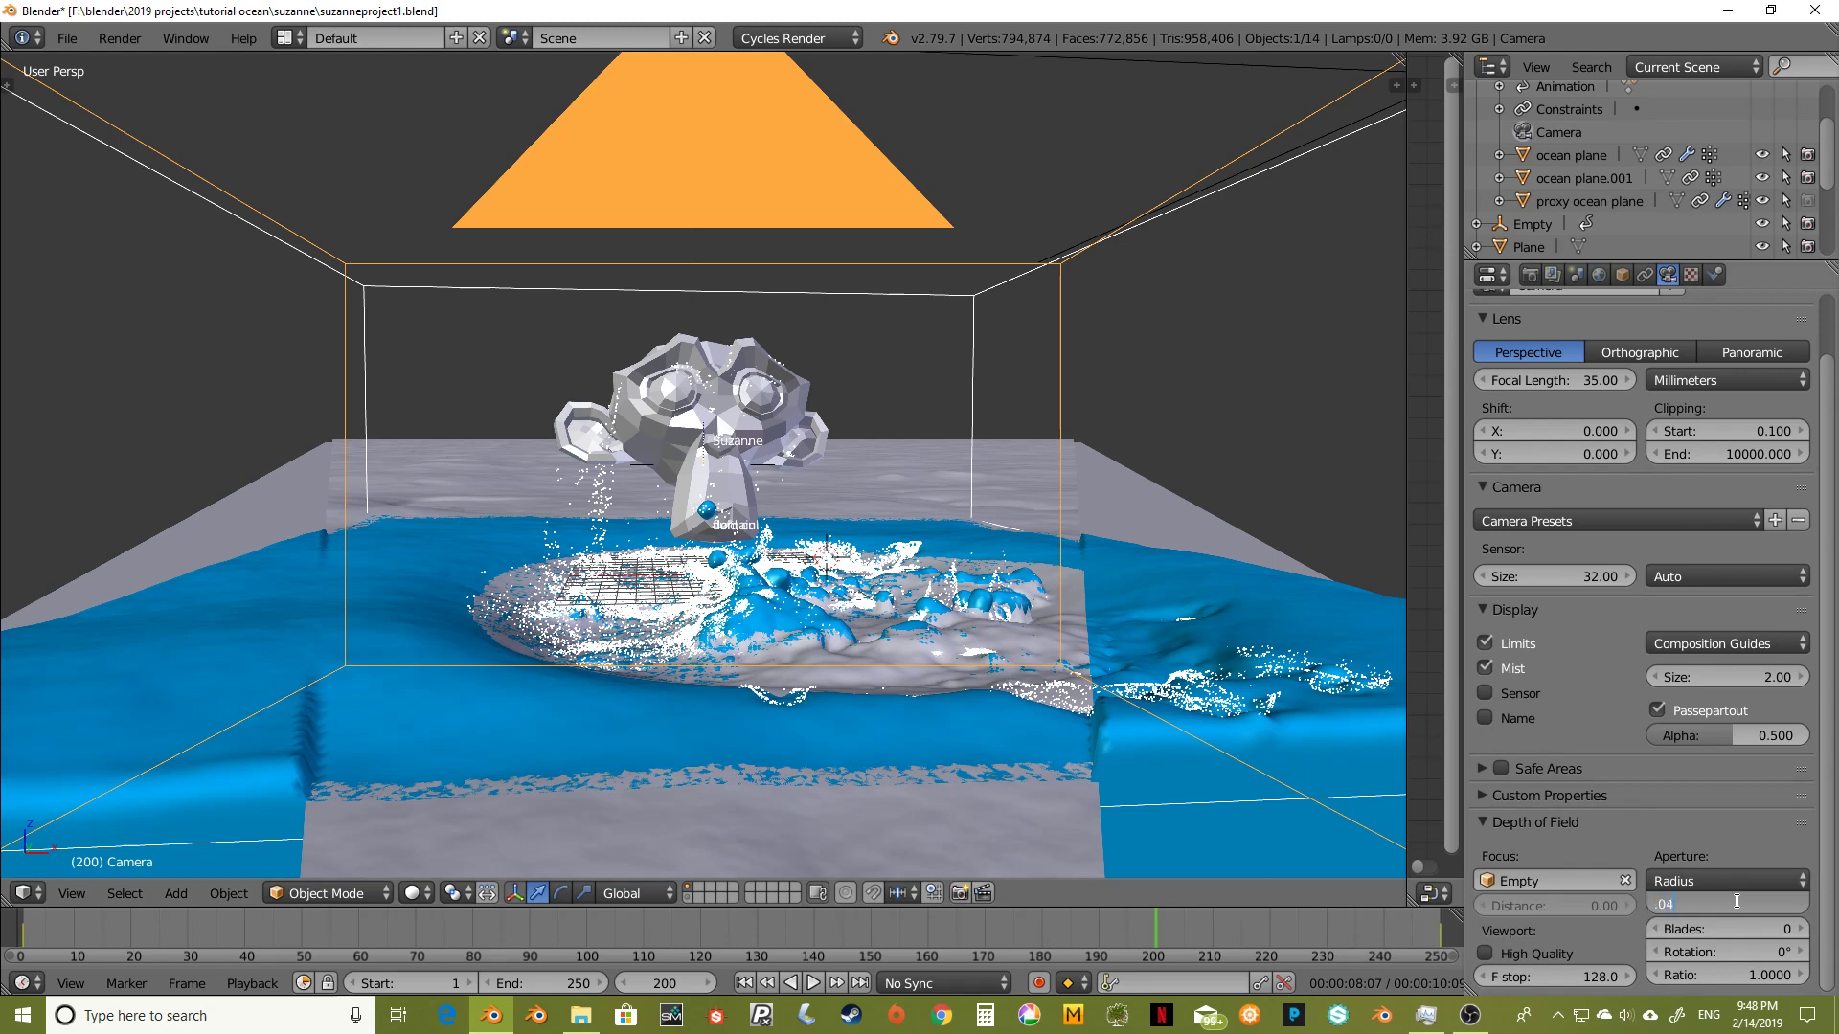
text(.04)
key(Return)
key(KP_0)
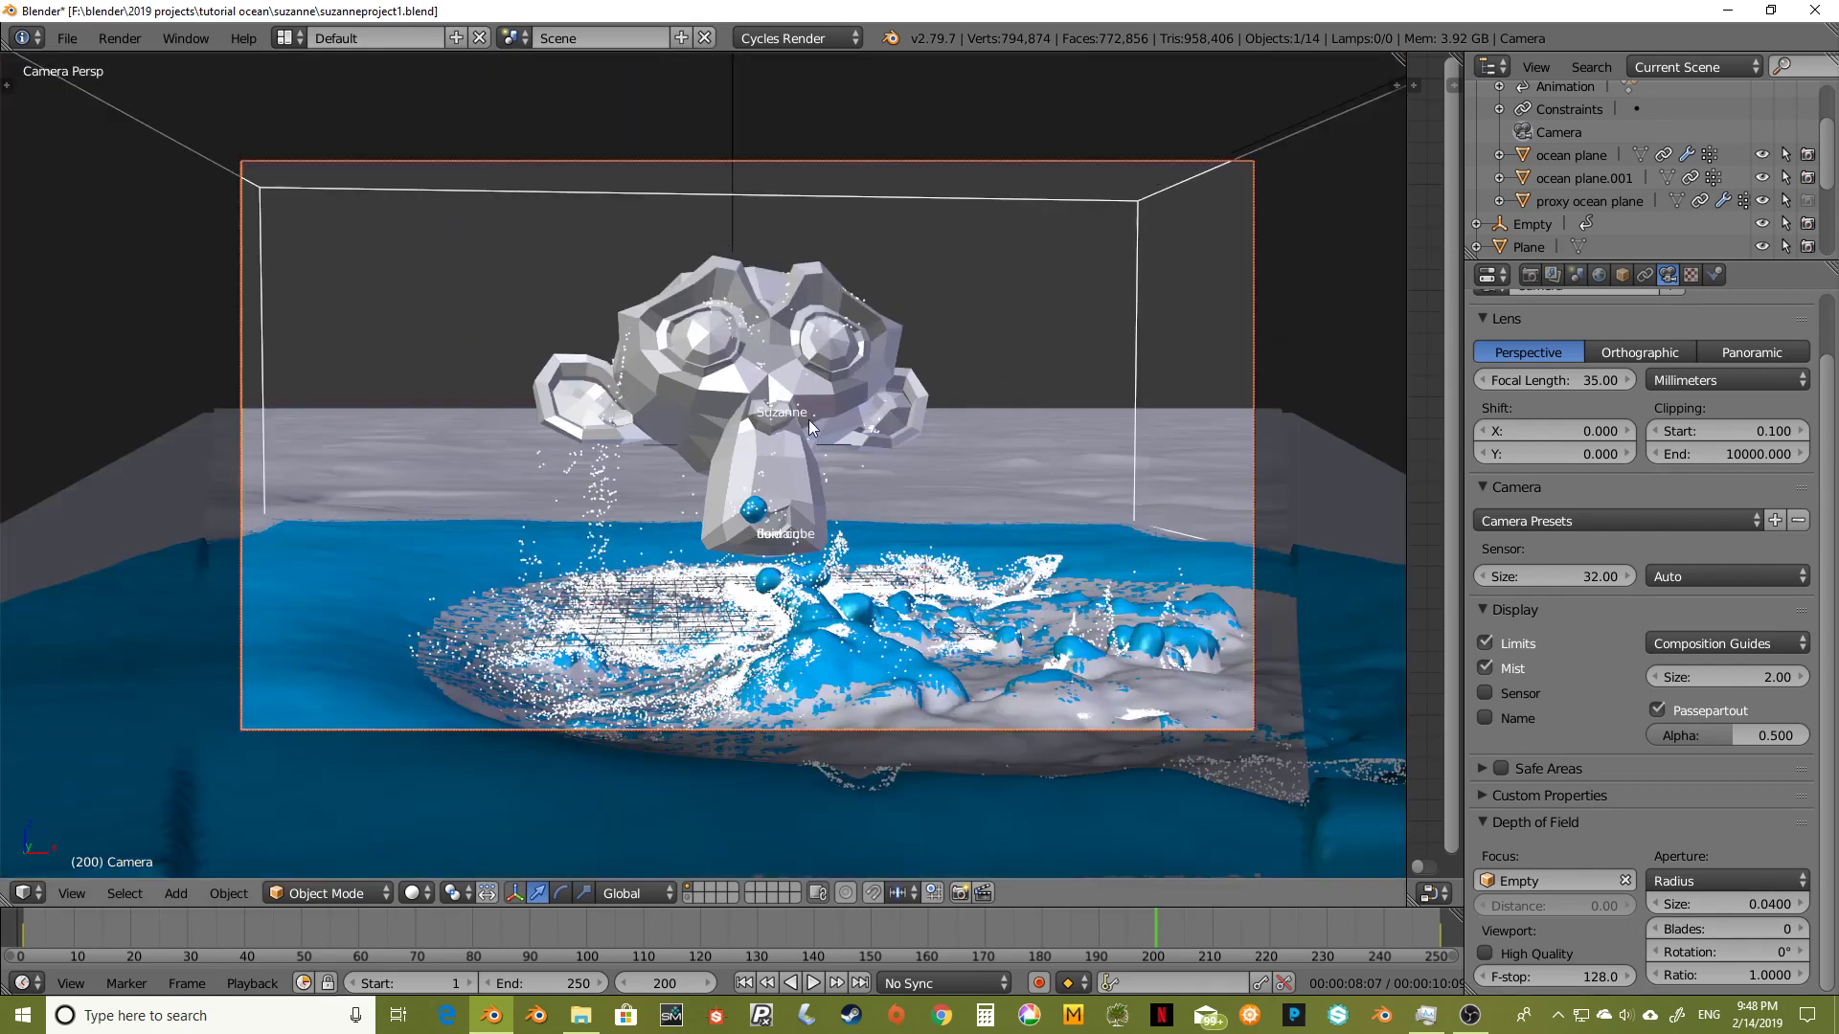
key(shift+z)
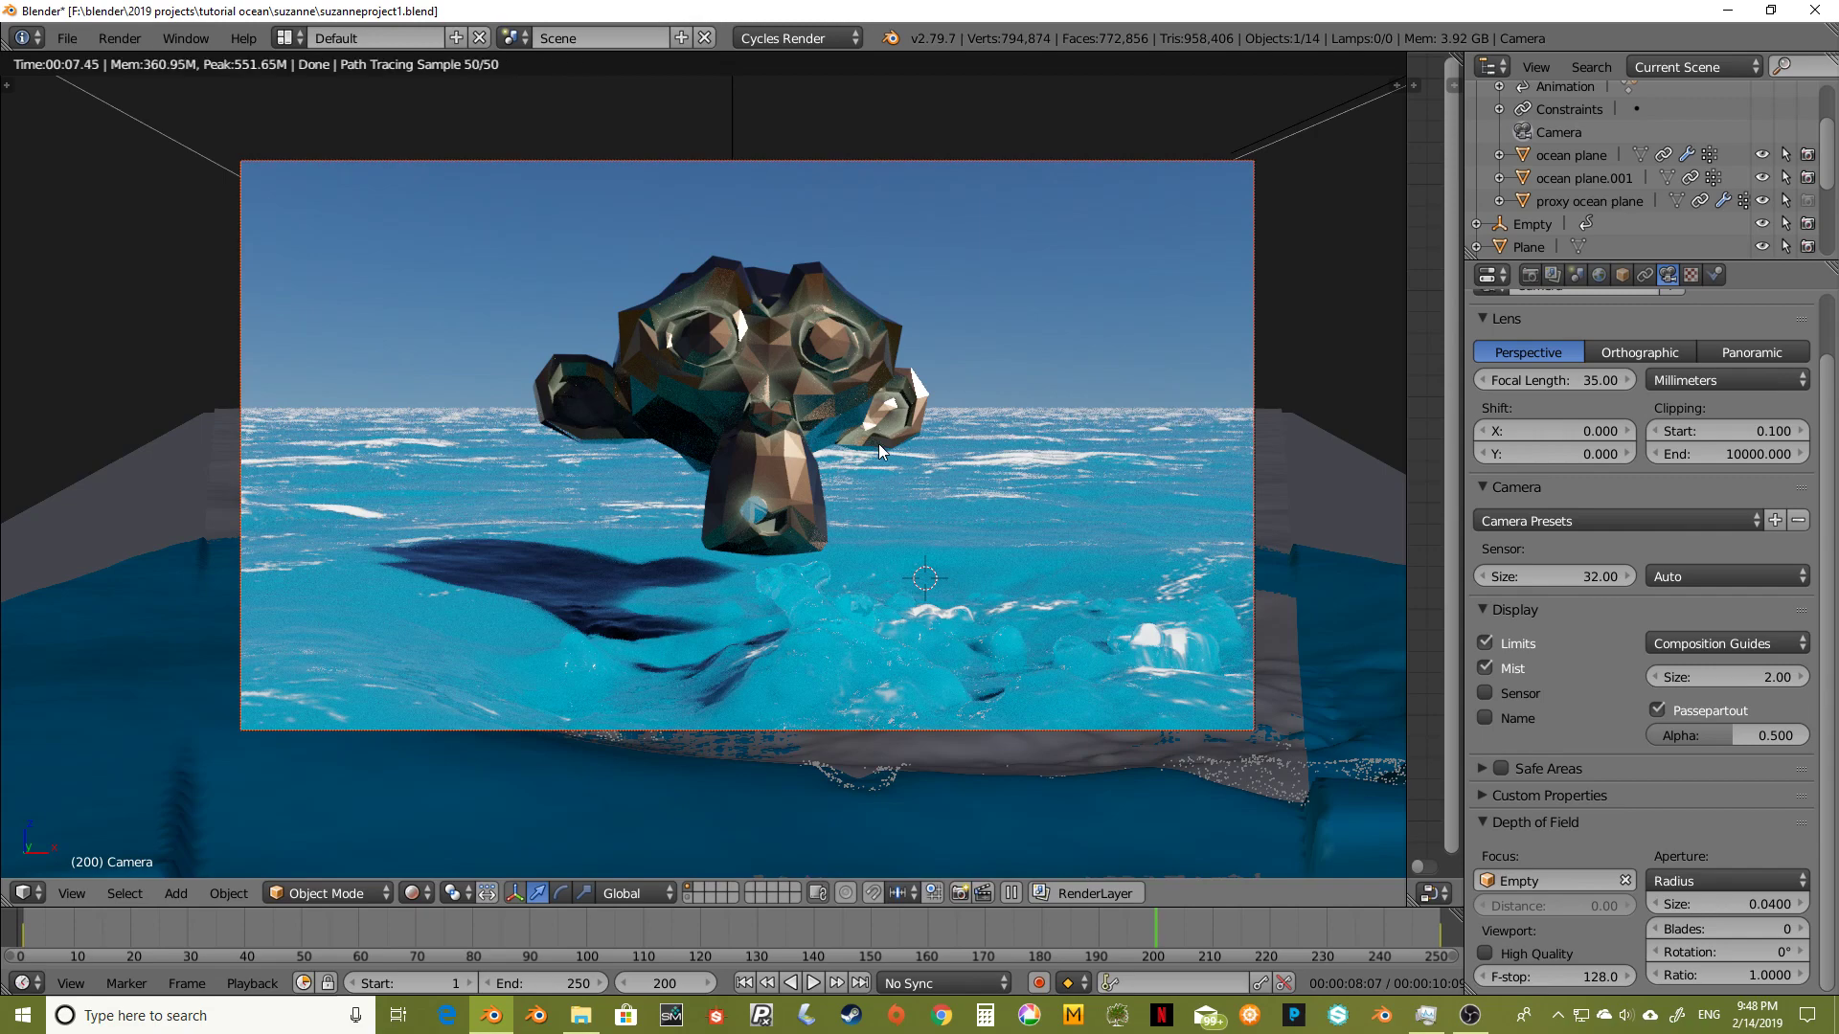
key(shift+z)
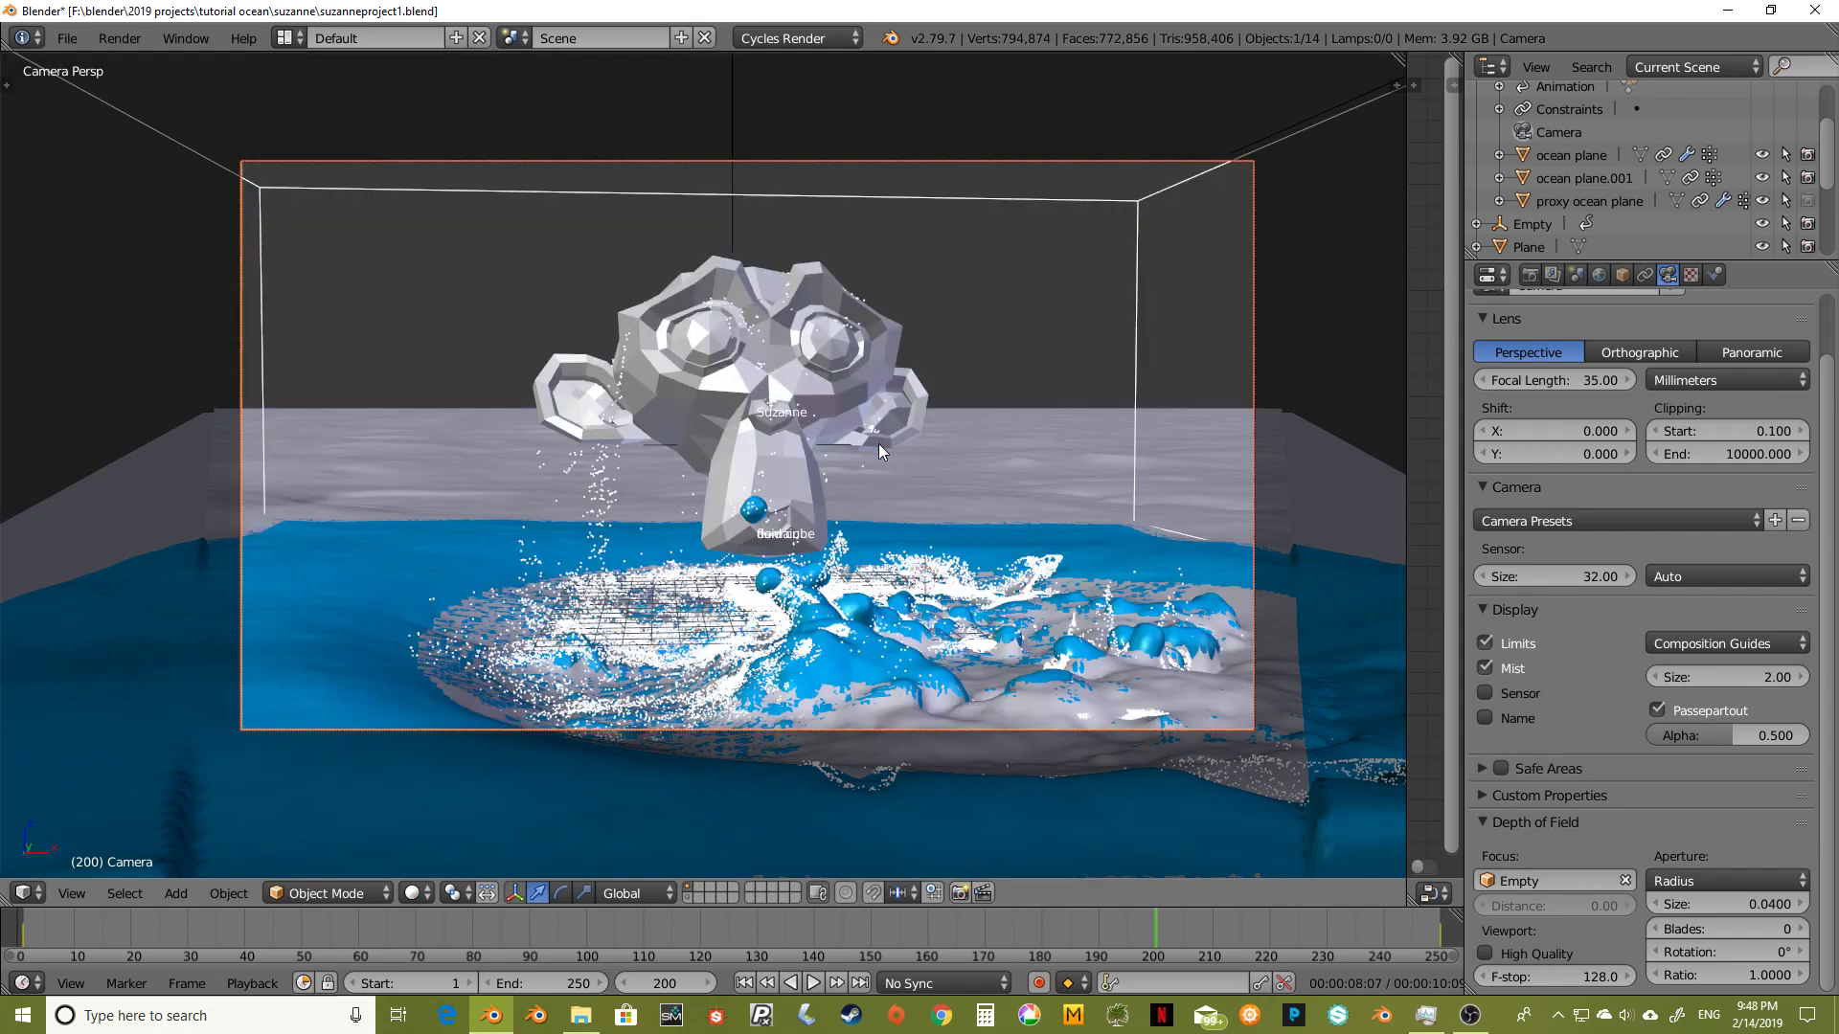
Step: Set the render resolution scale to 50% for a 960 x 540 output
click(1530, 275)
click(1484, 343)
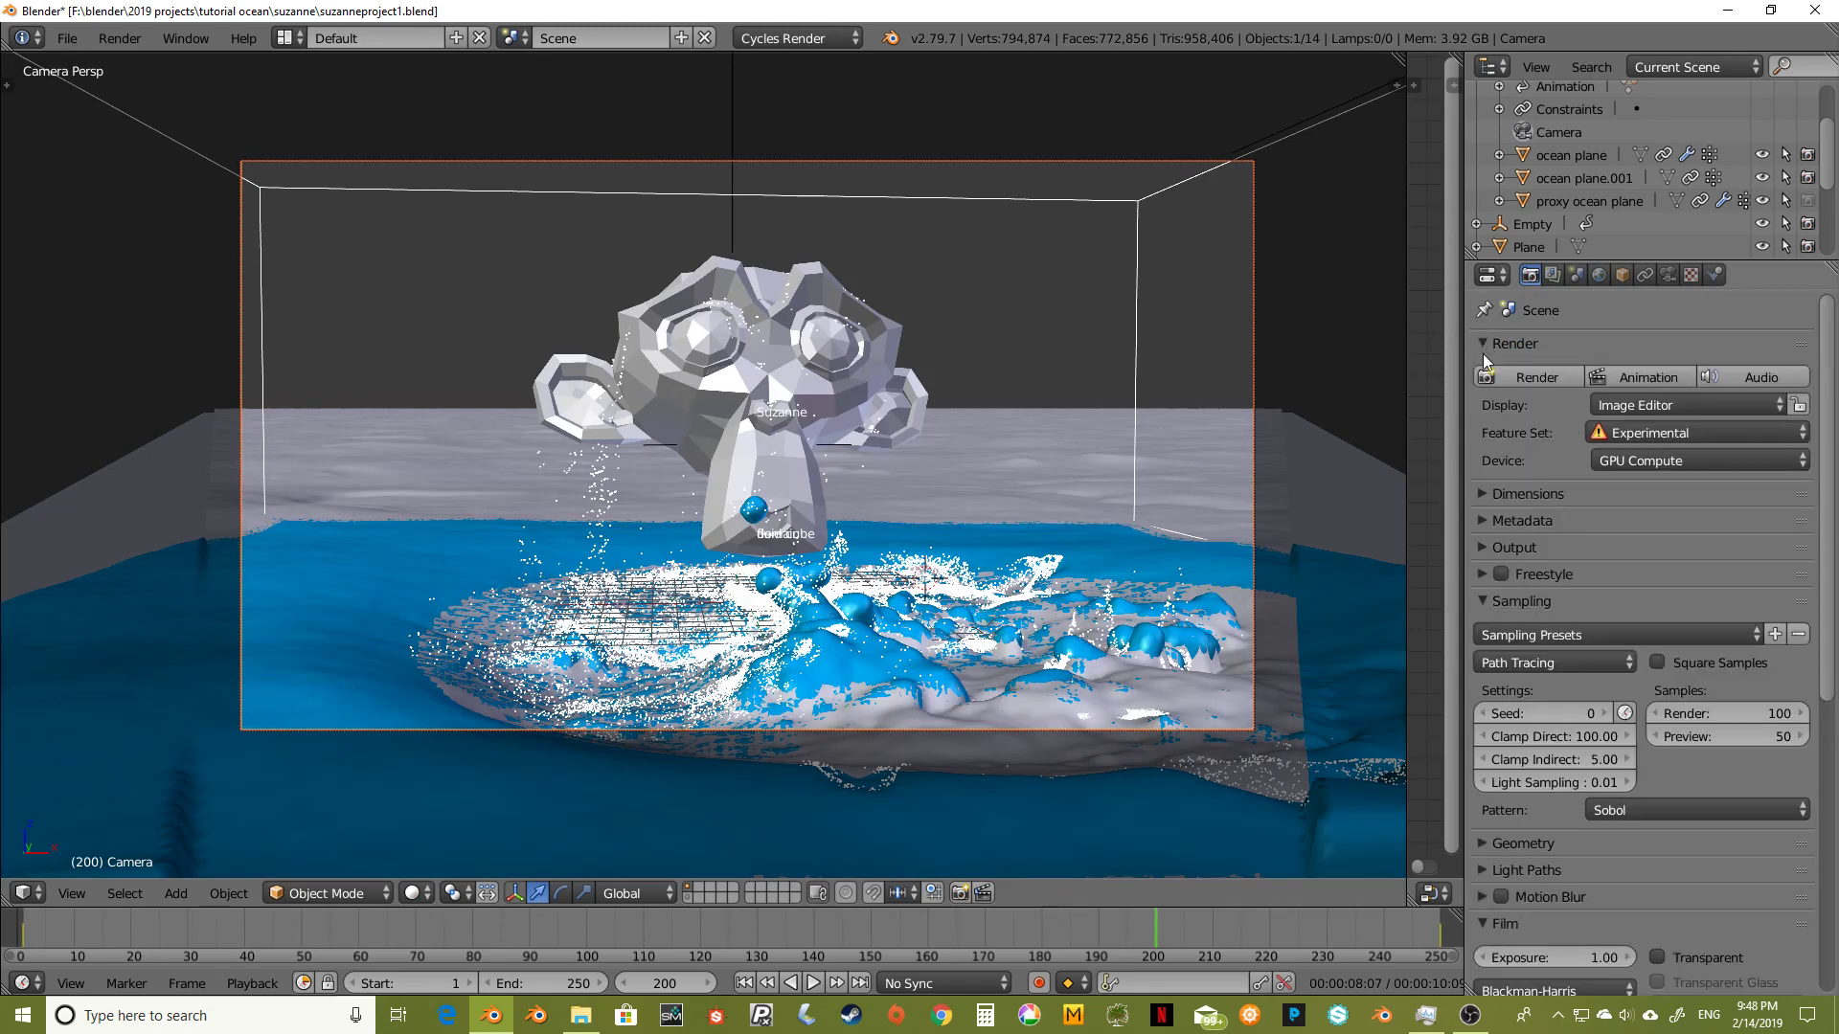
click(1490, 494)
click(1524, 624)
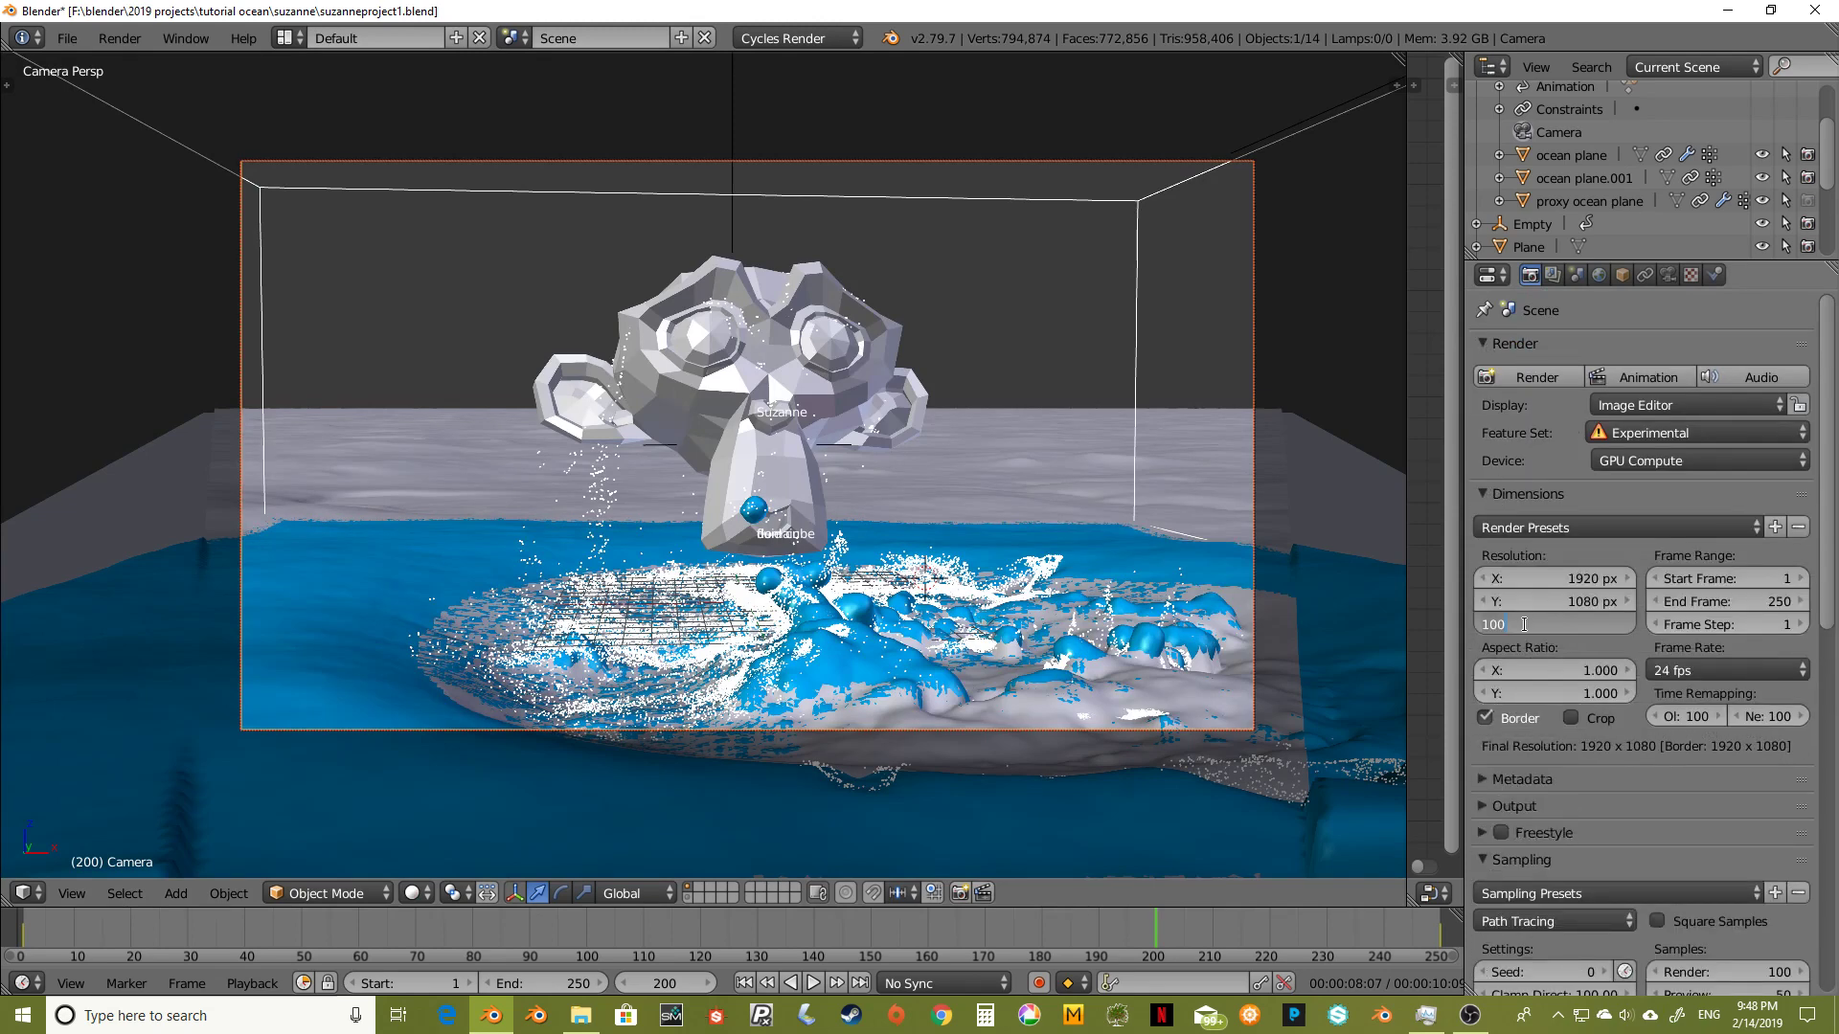
text(50)
key(Return)
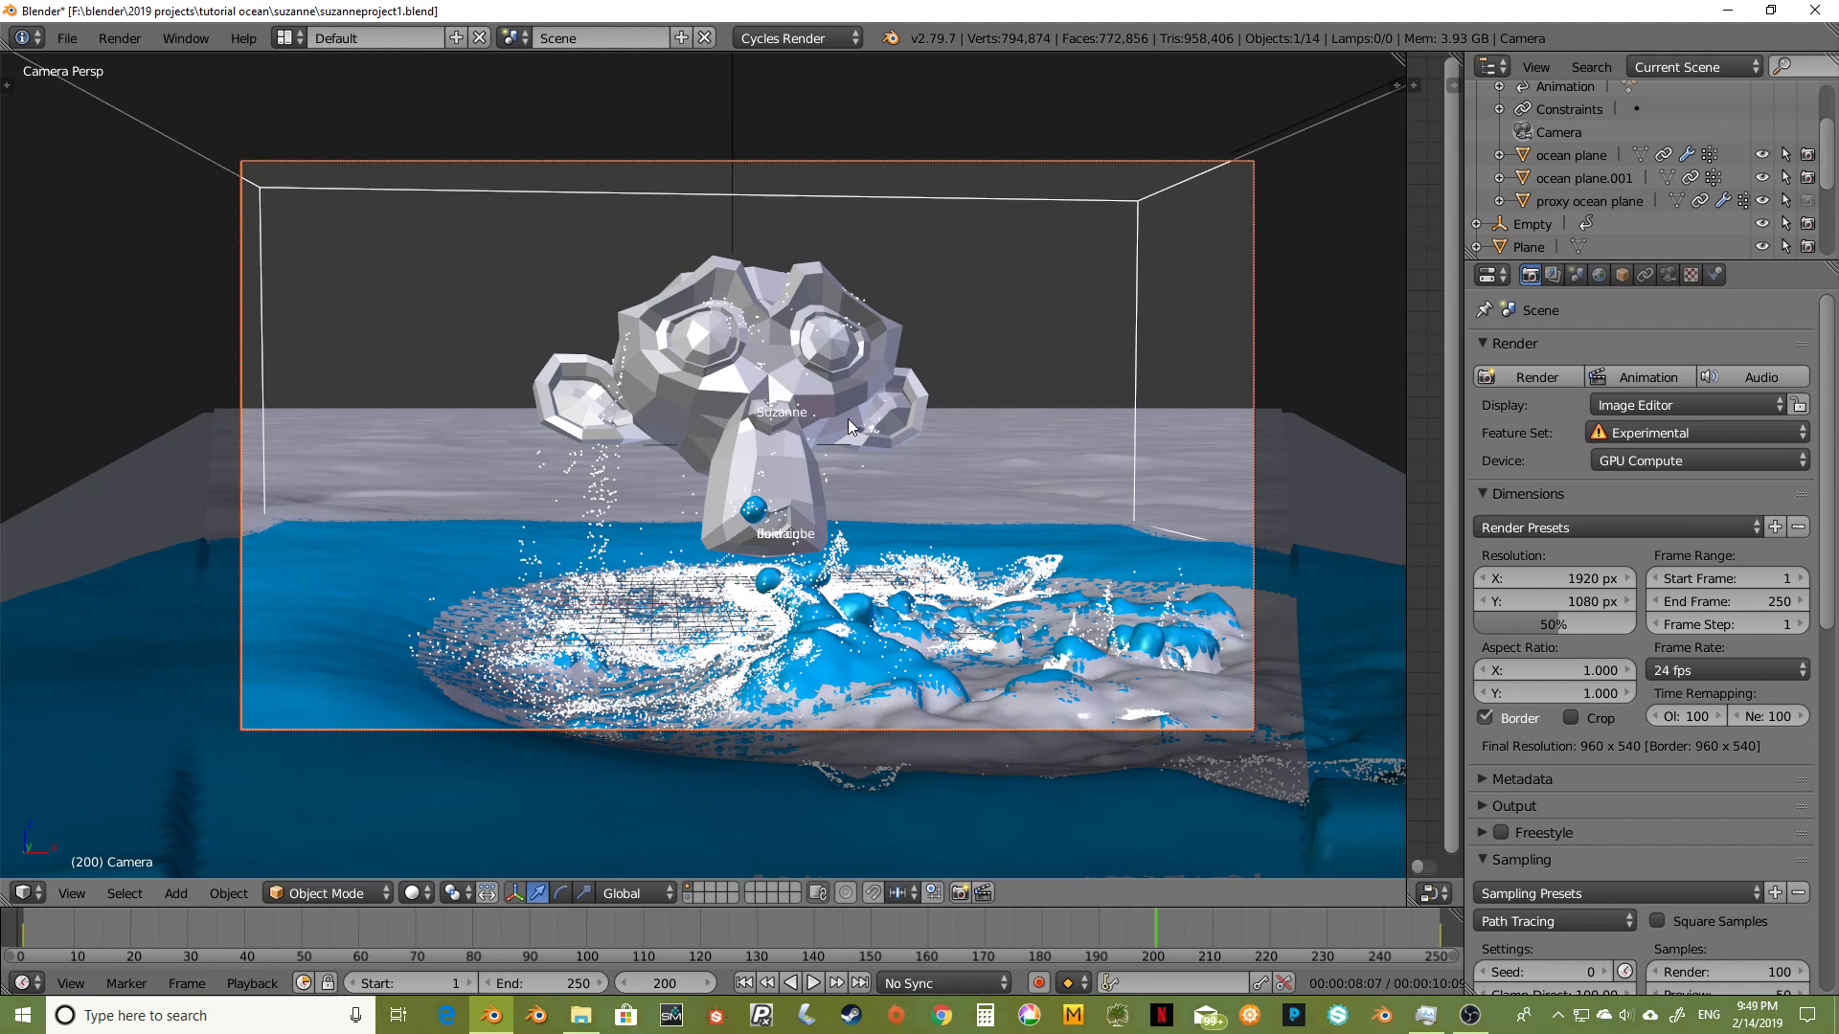
Step: Render frame 200 and look around the render result
key(F12)
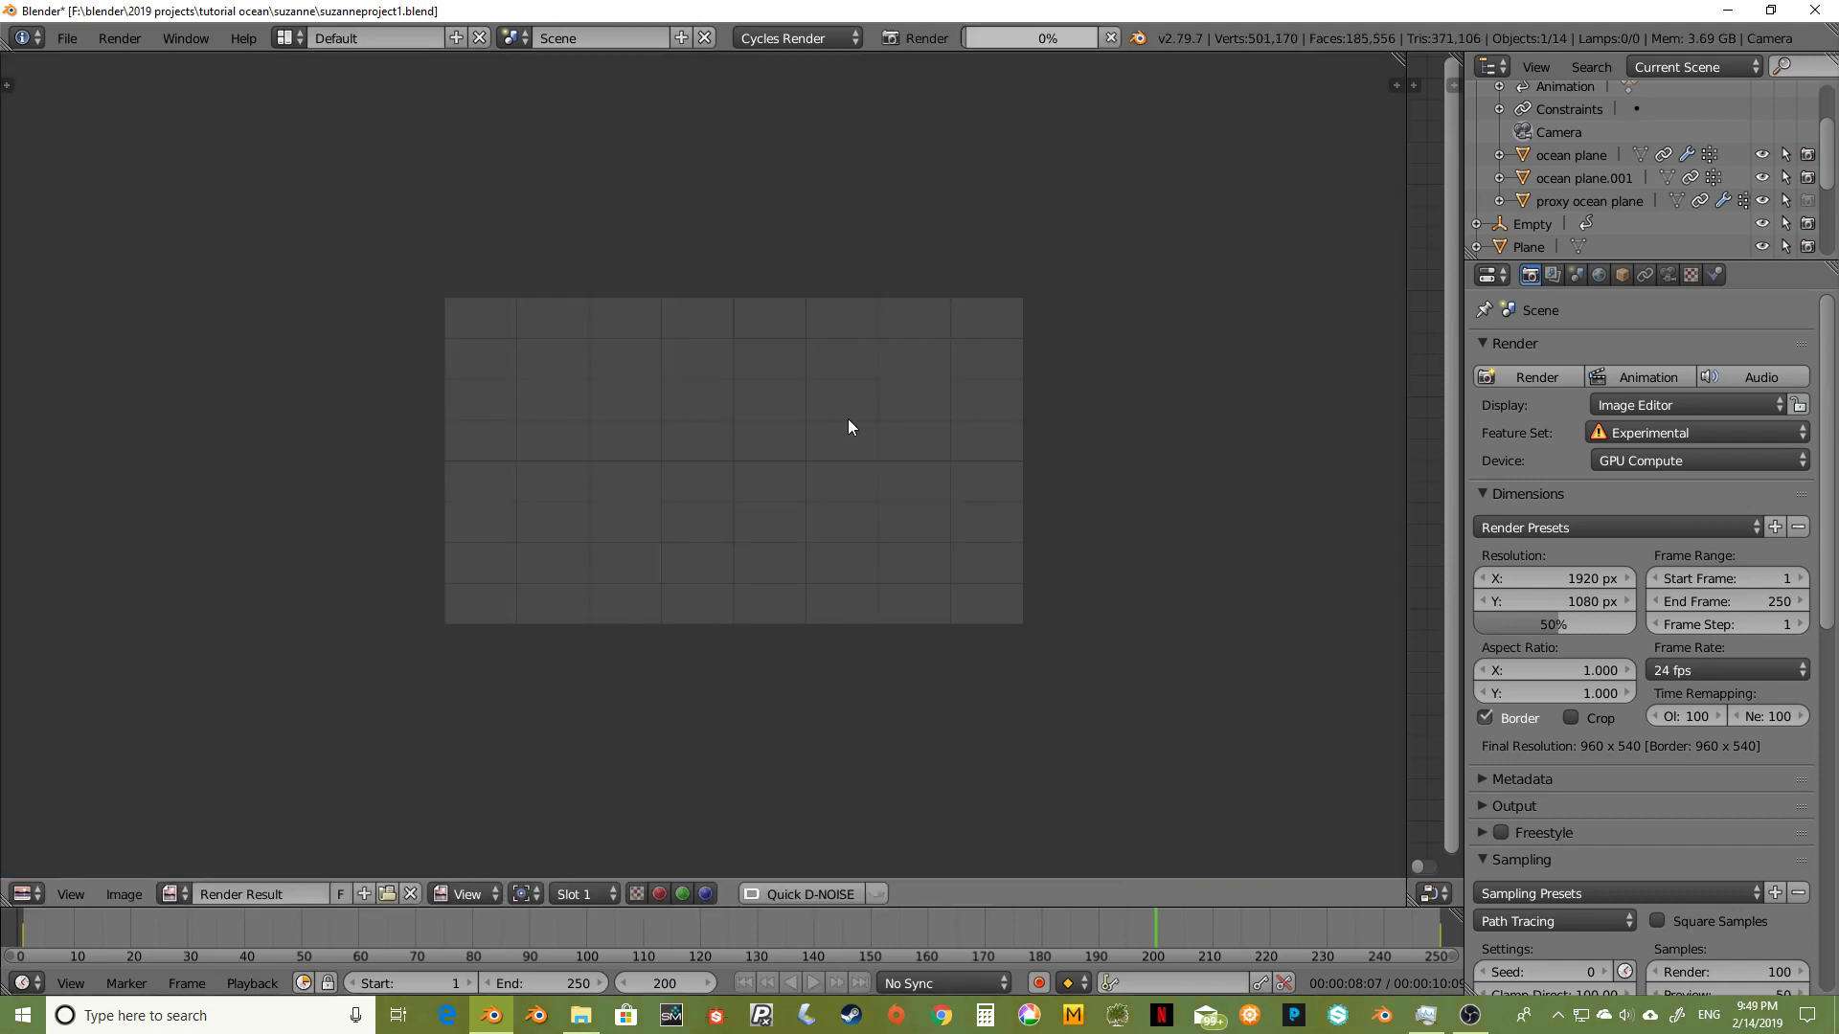
scroll(848, 417, up, 3)
middle_drag(847, 418, 960, 356)
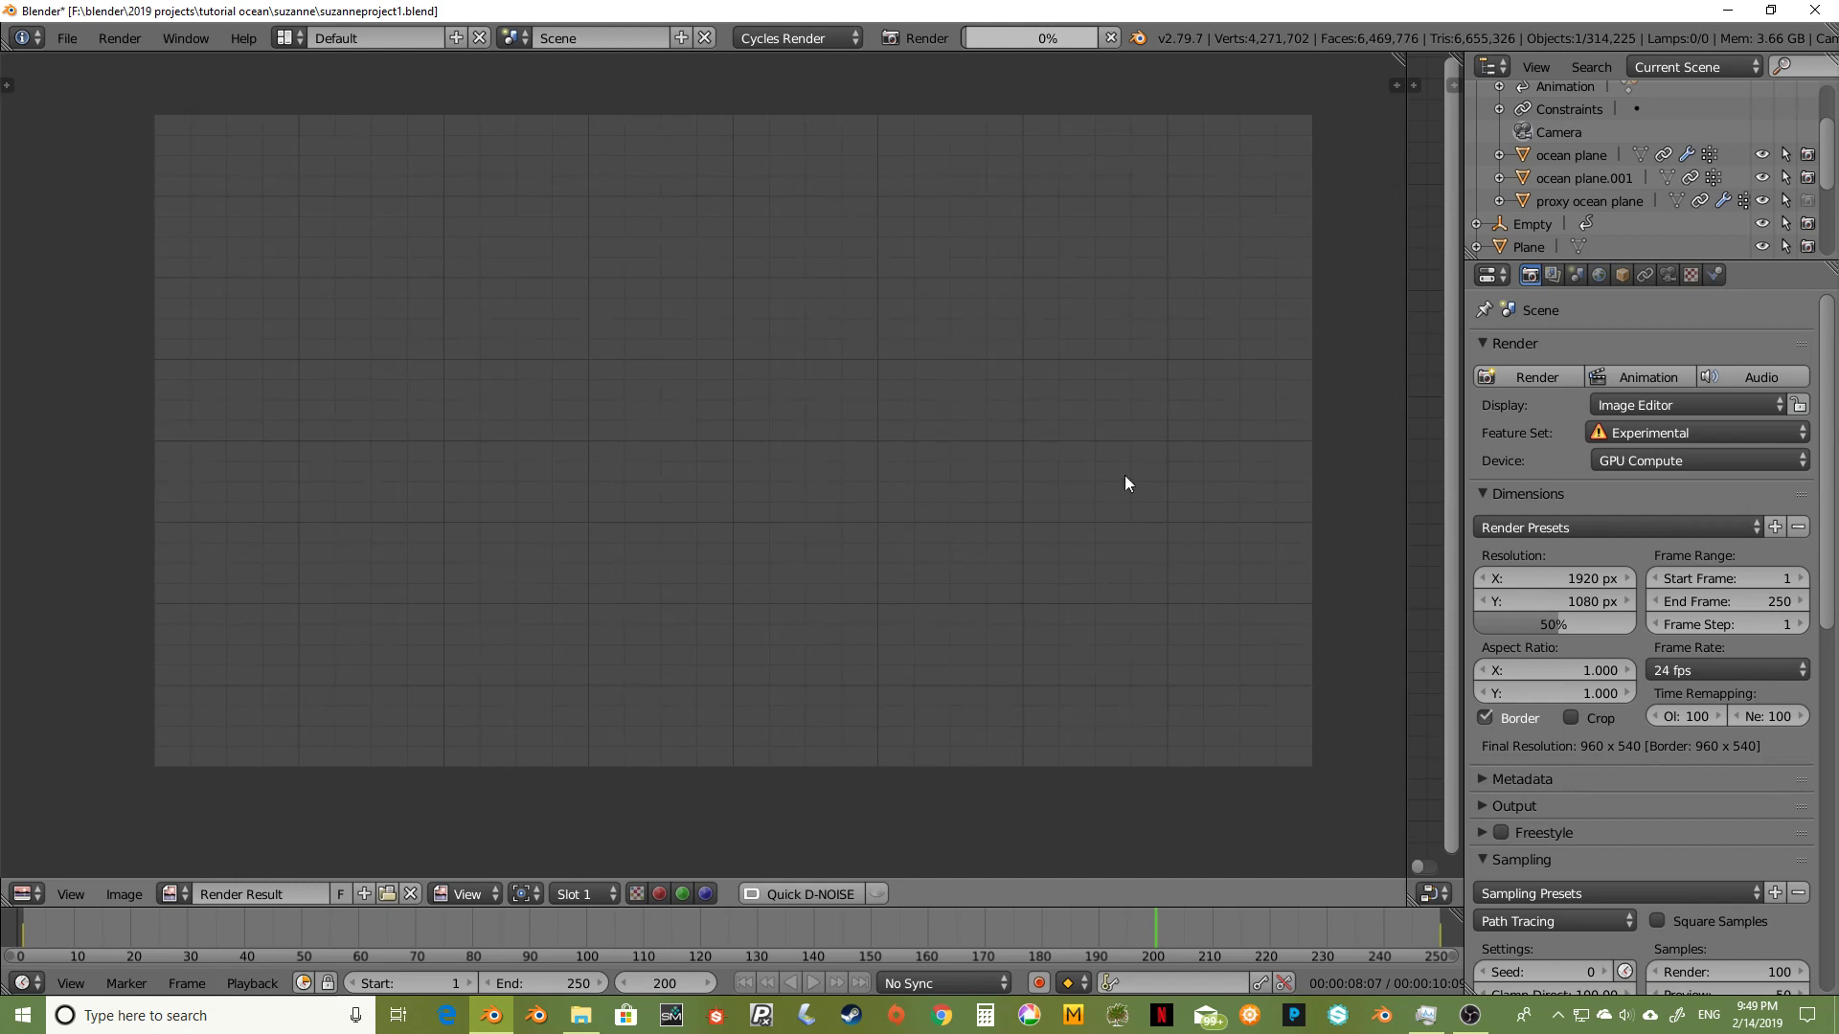
scroll(1586, 732, down, 10)
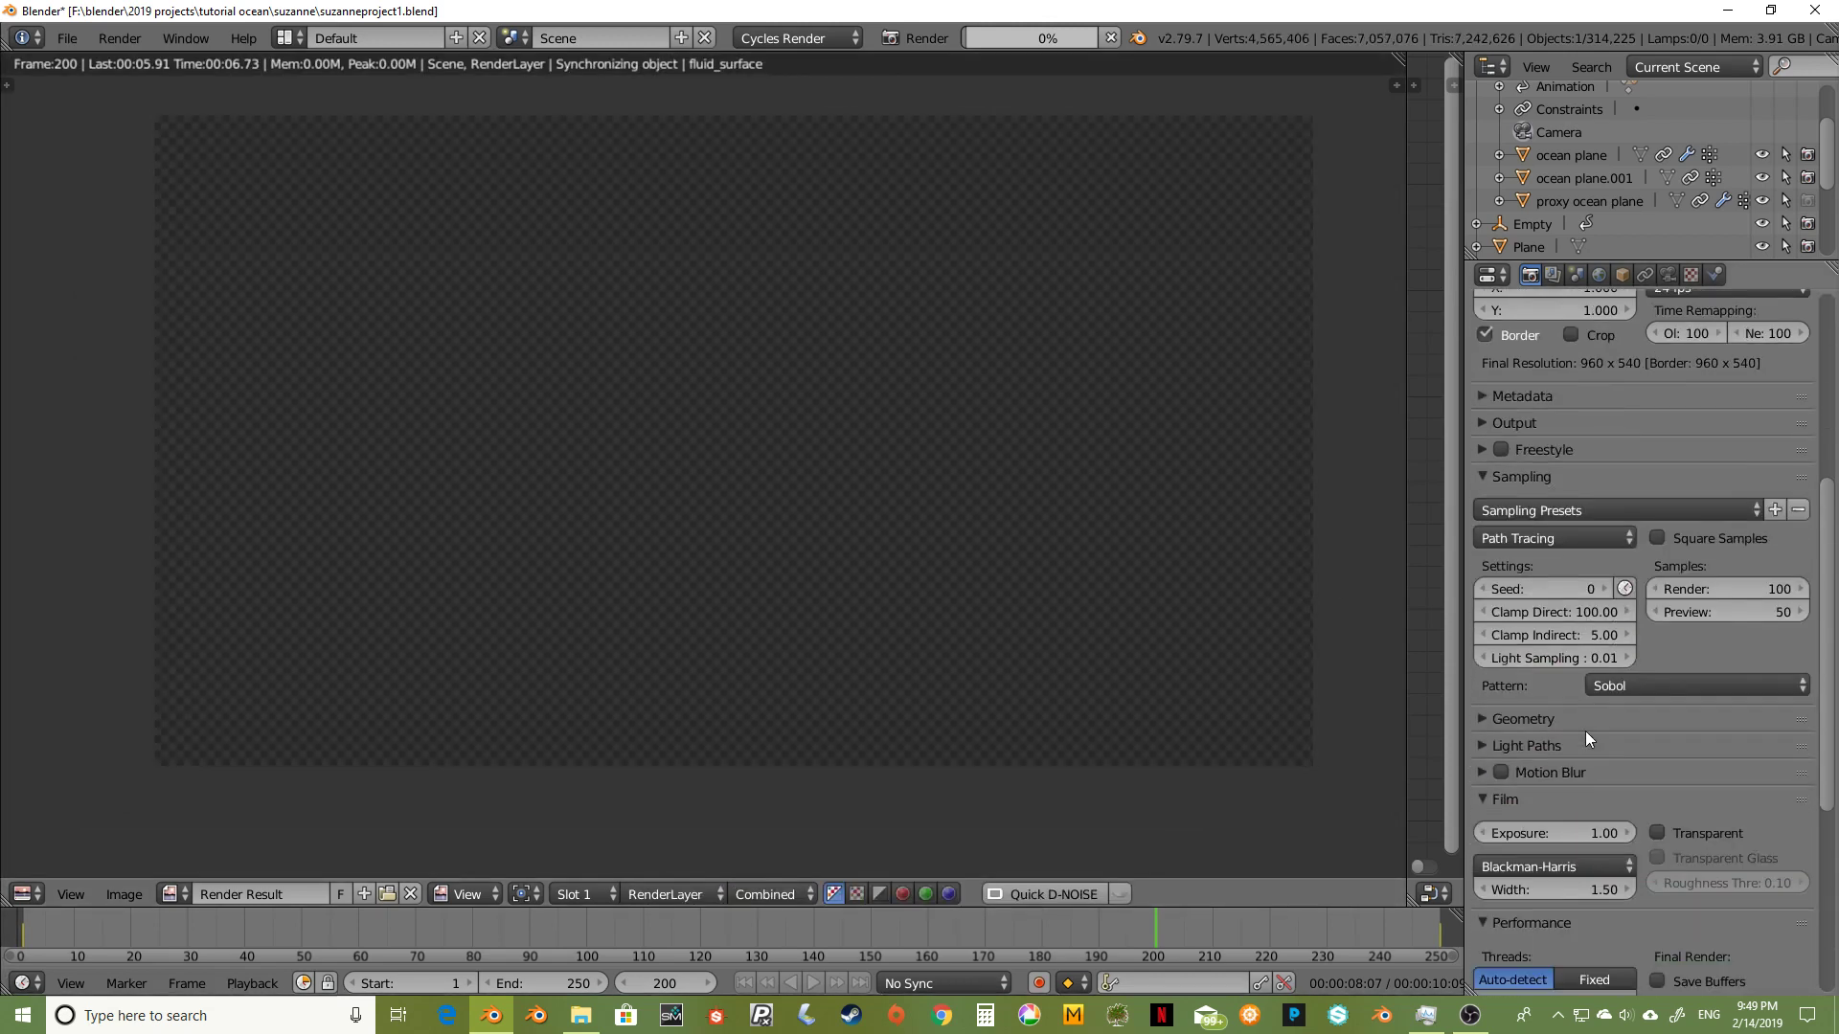
scroll(1585, 730, down, 10)
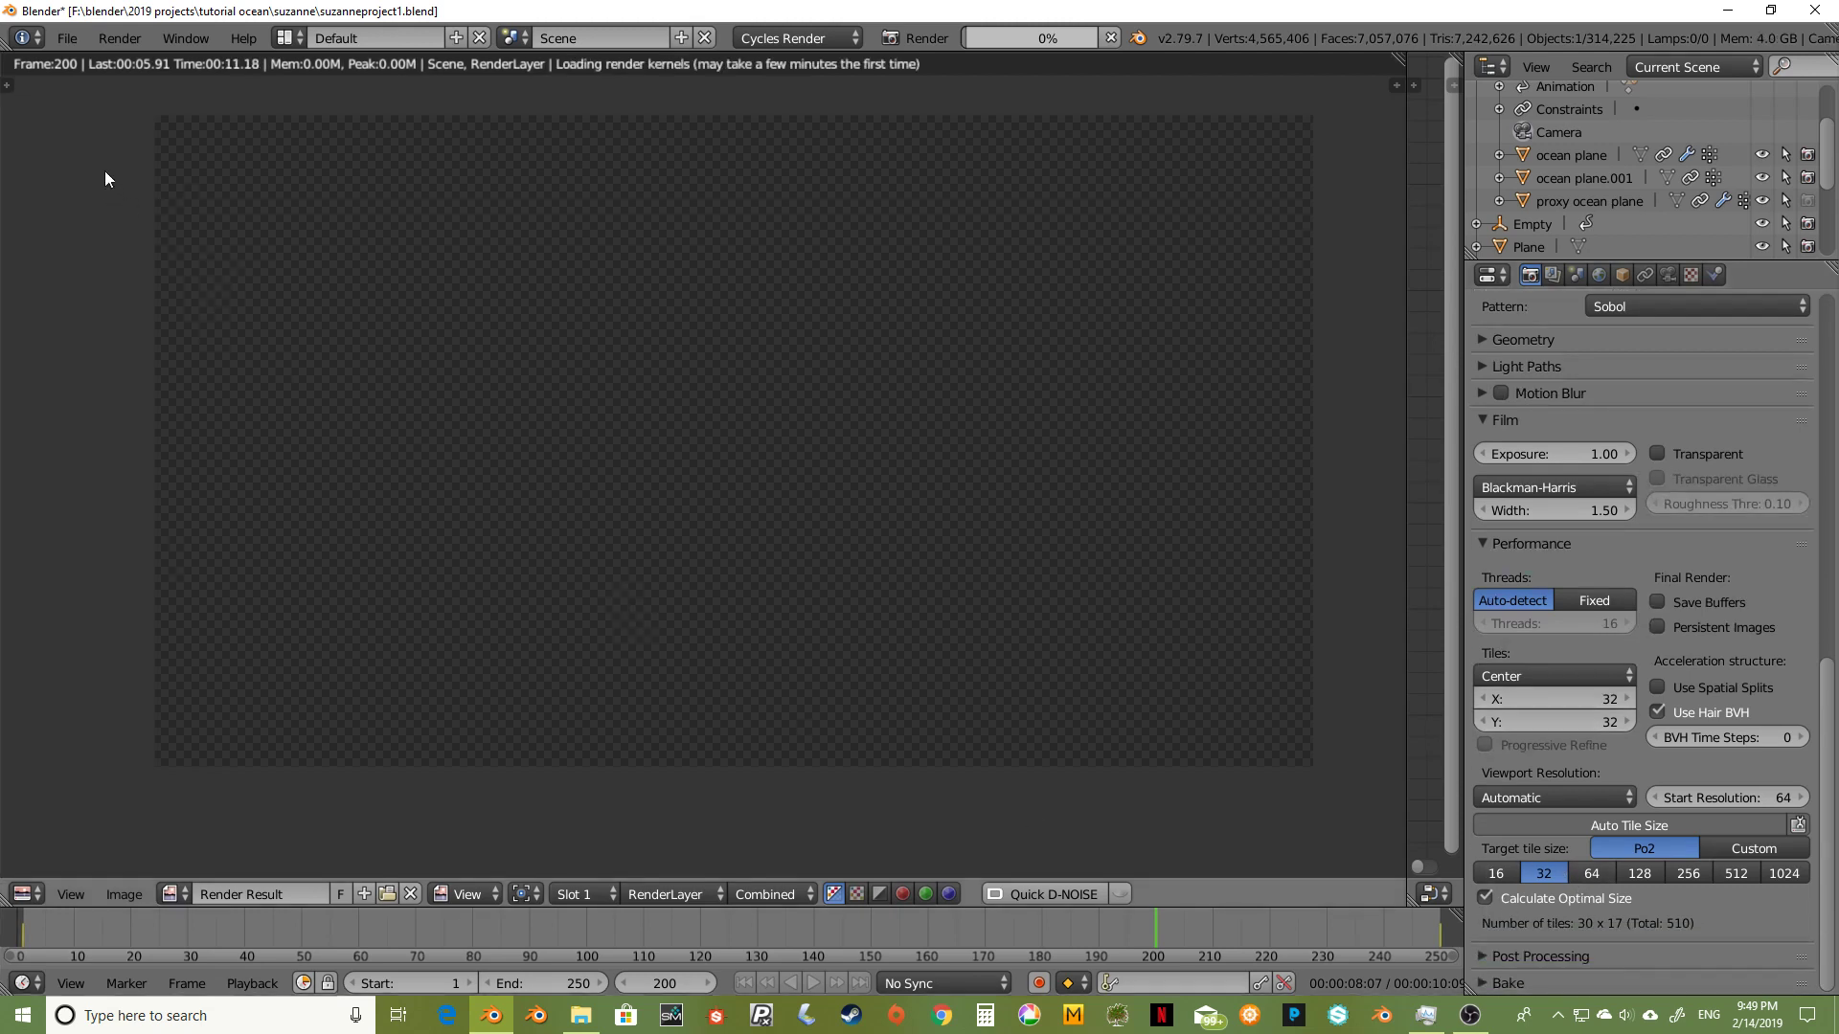
Step: Check in User Preferences that CUDA uses the GTX TITAN X and Intel CPU
click(67, 40)
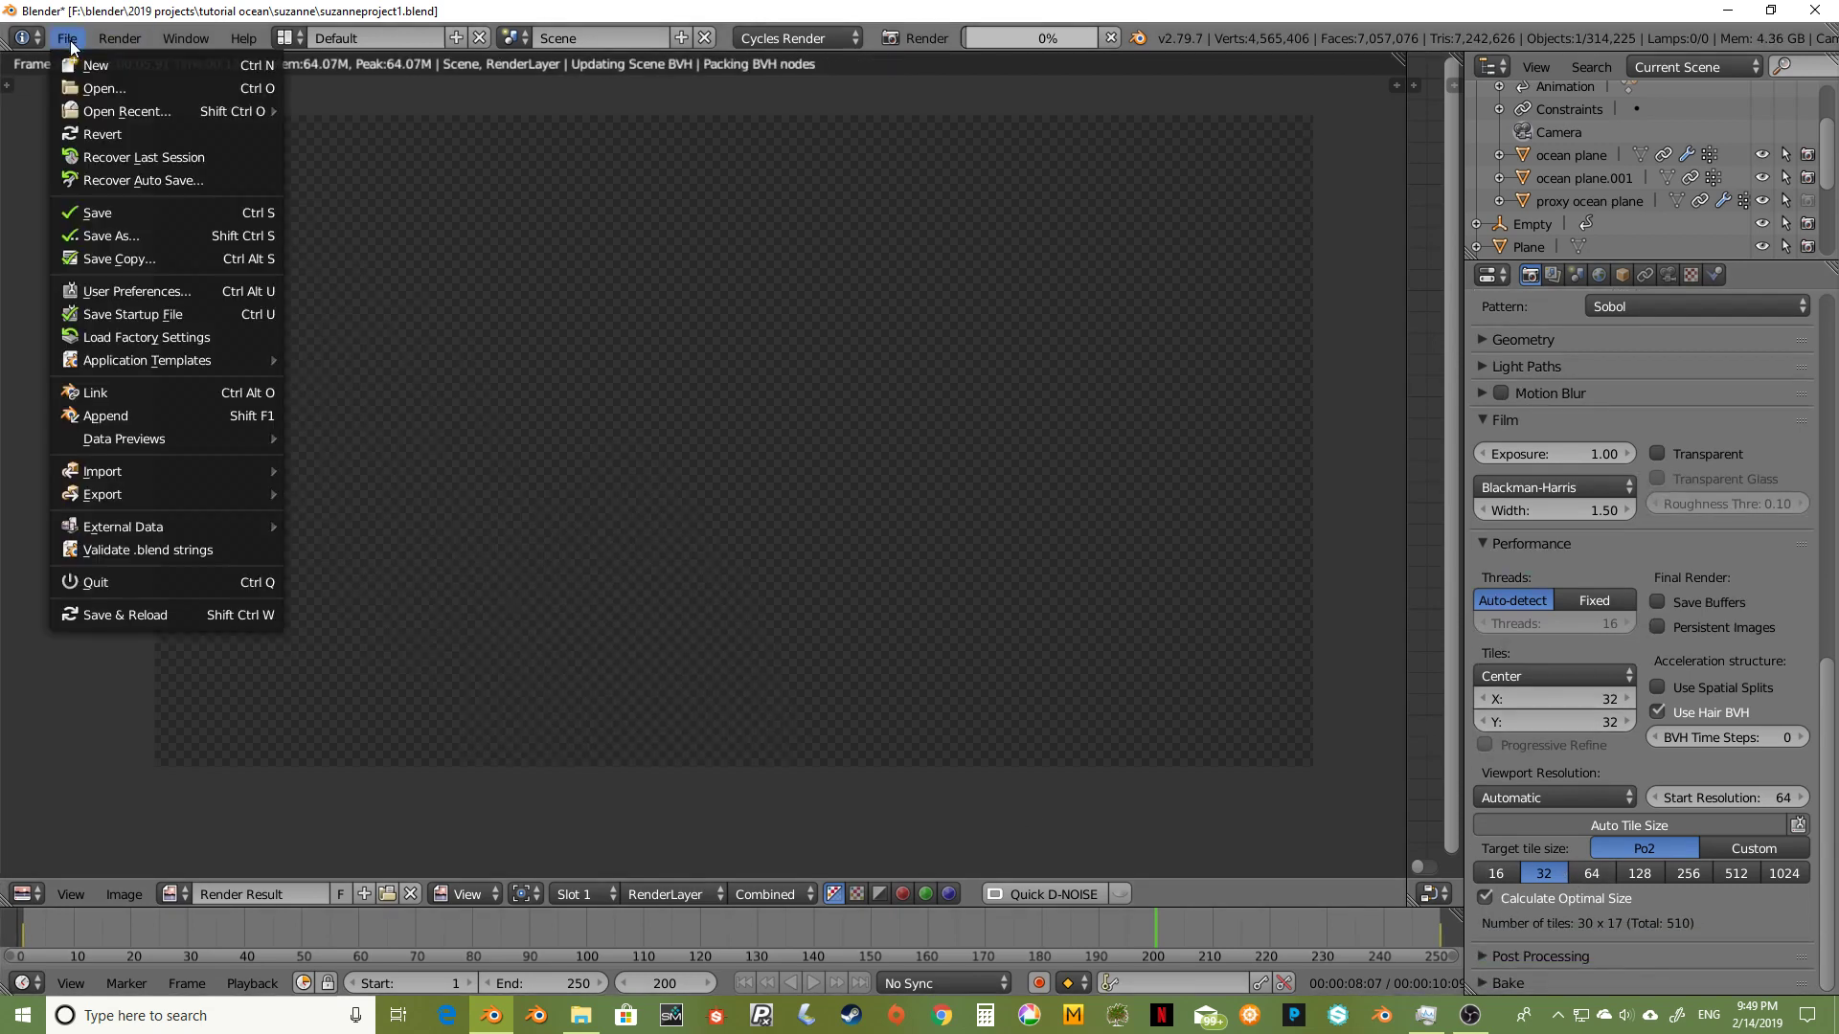
click(123, 292)
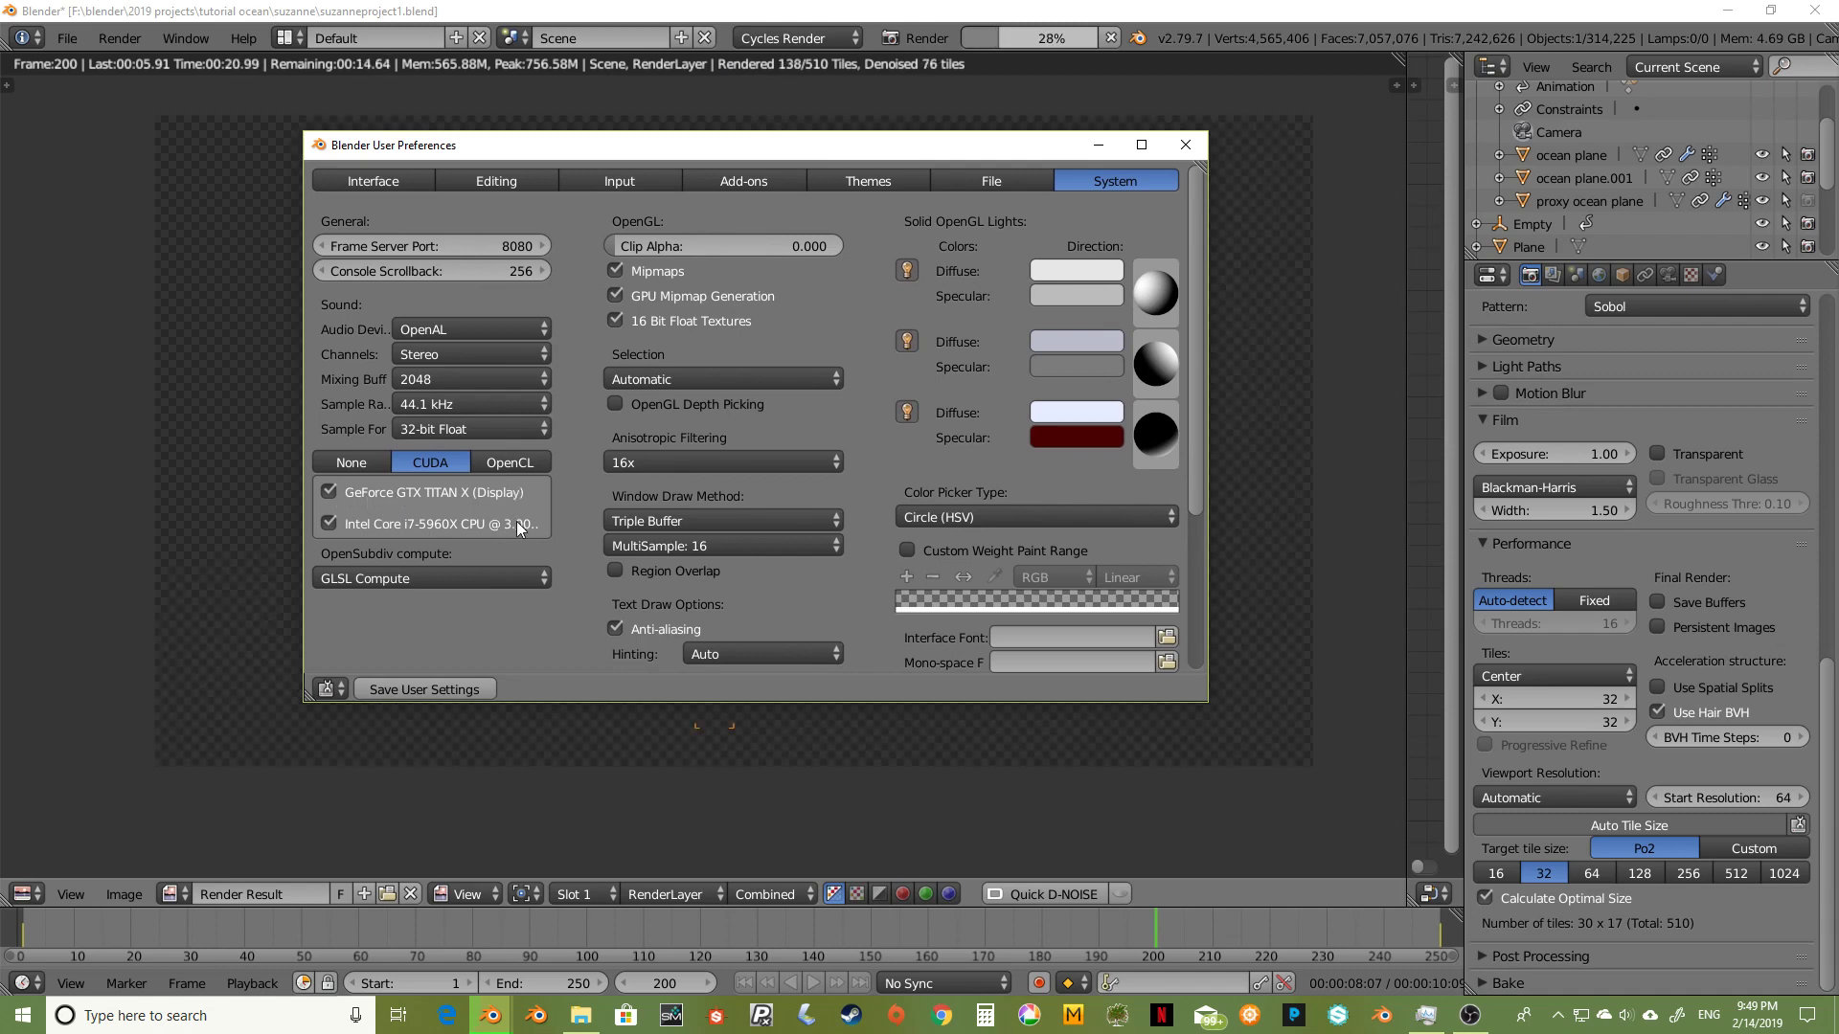
click(1183, 146)
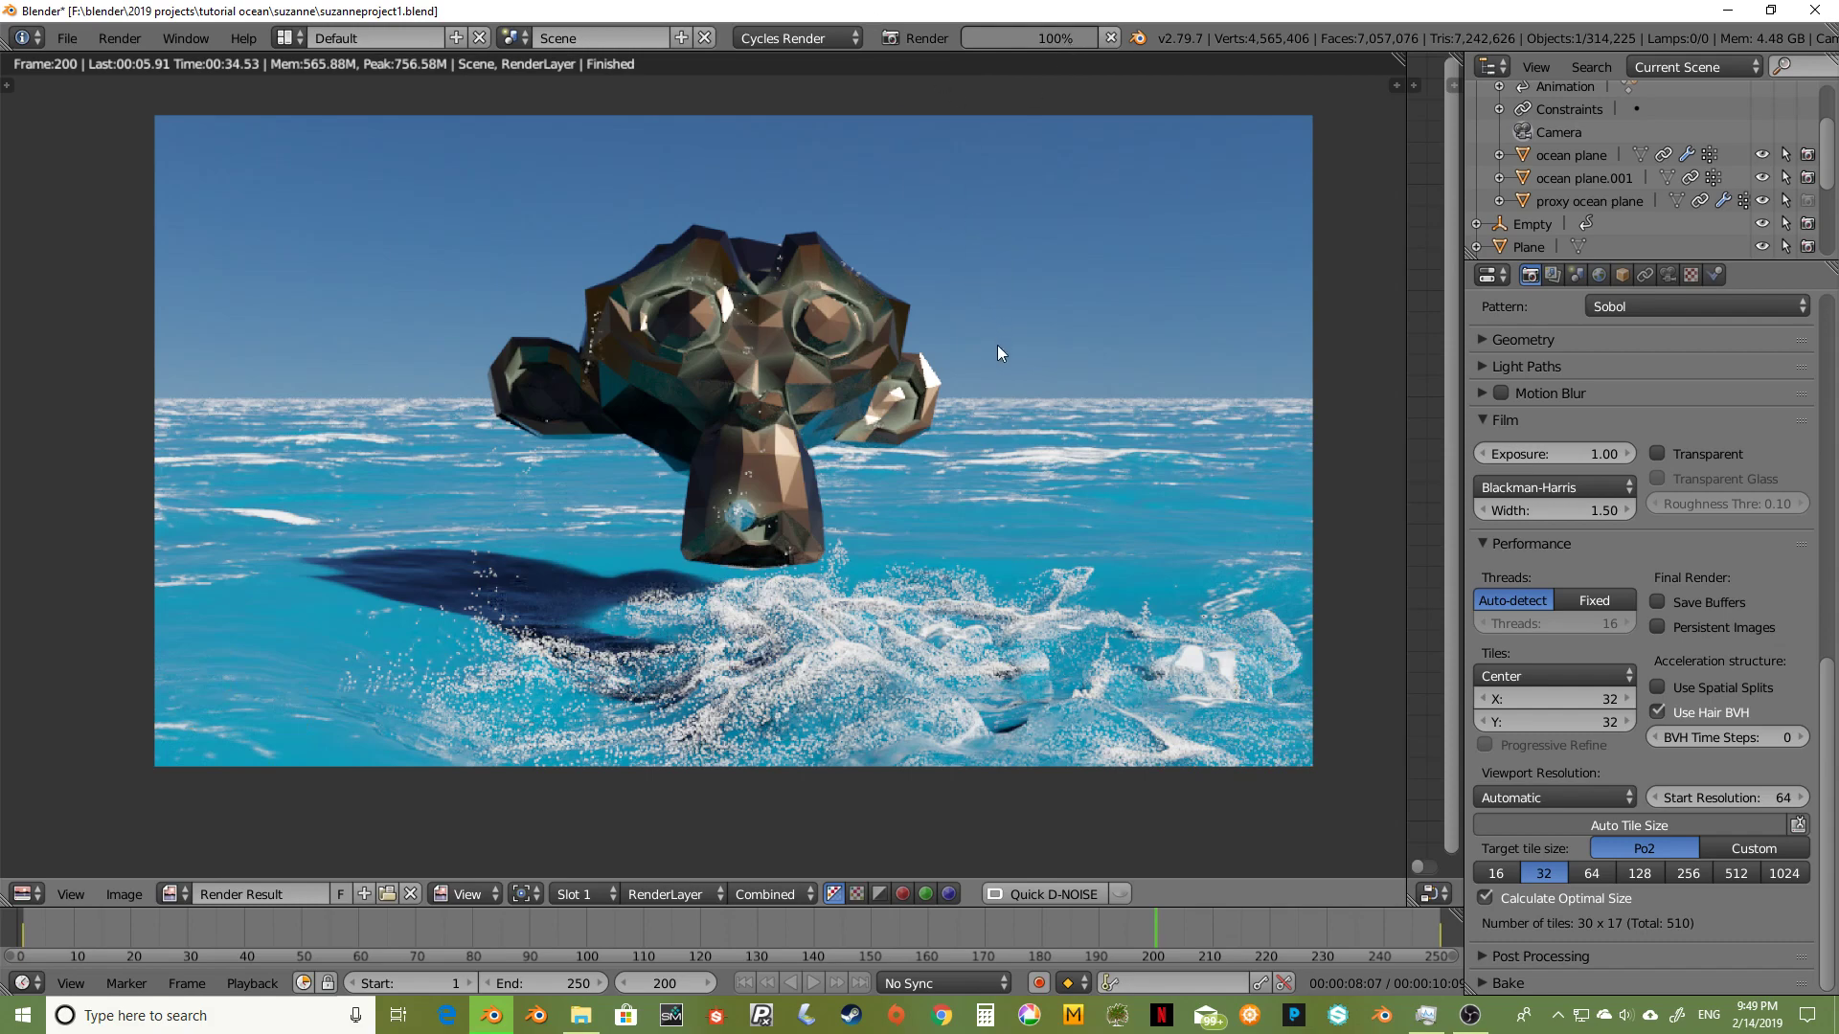
Step: Zoom and pan into the frame 200 splash, then show the Scopes panel beside it
scroll(997, 345, up, 8)
scroll(997, 348, down, 8)
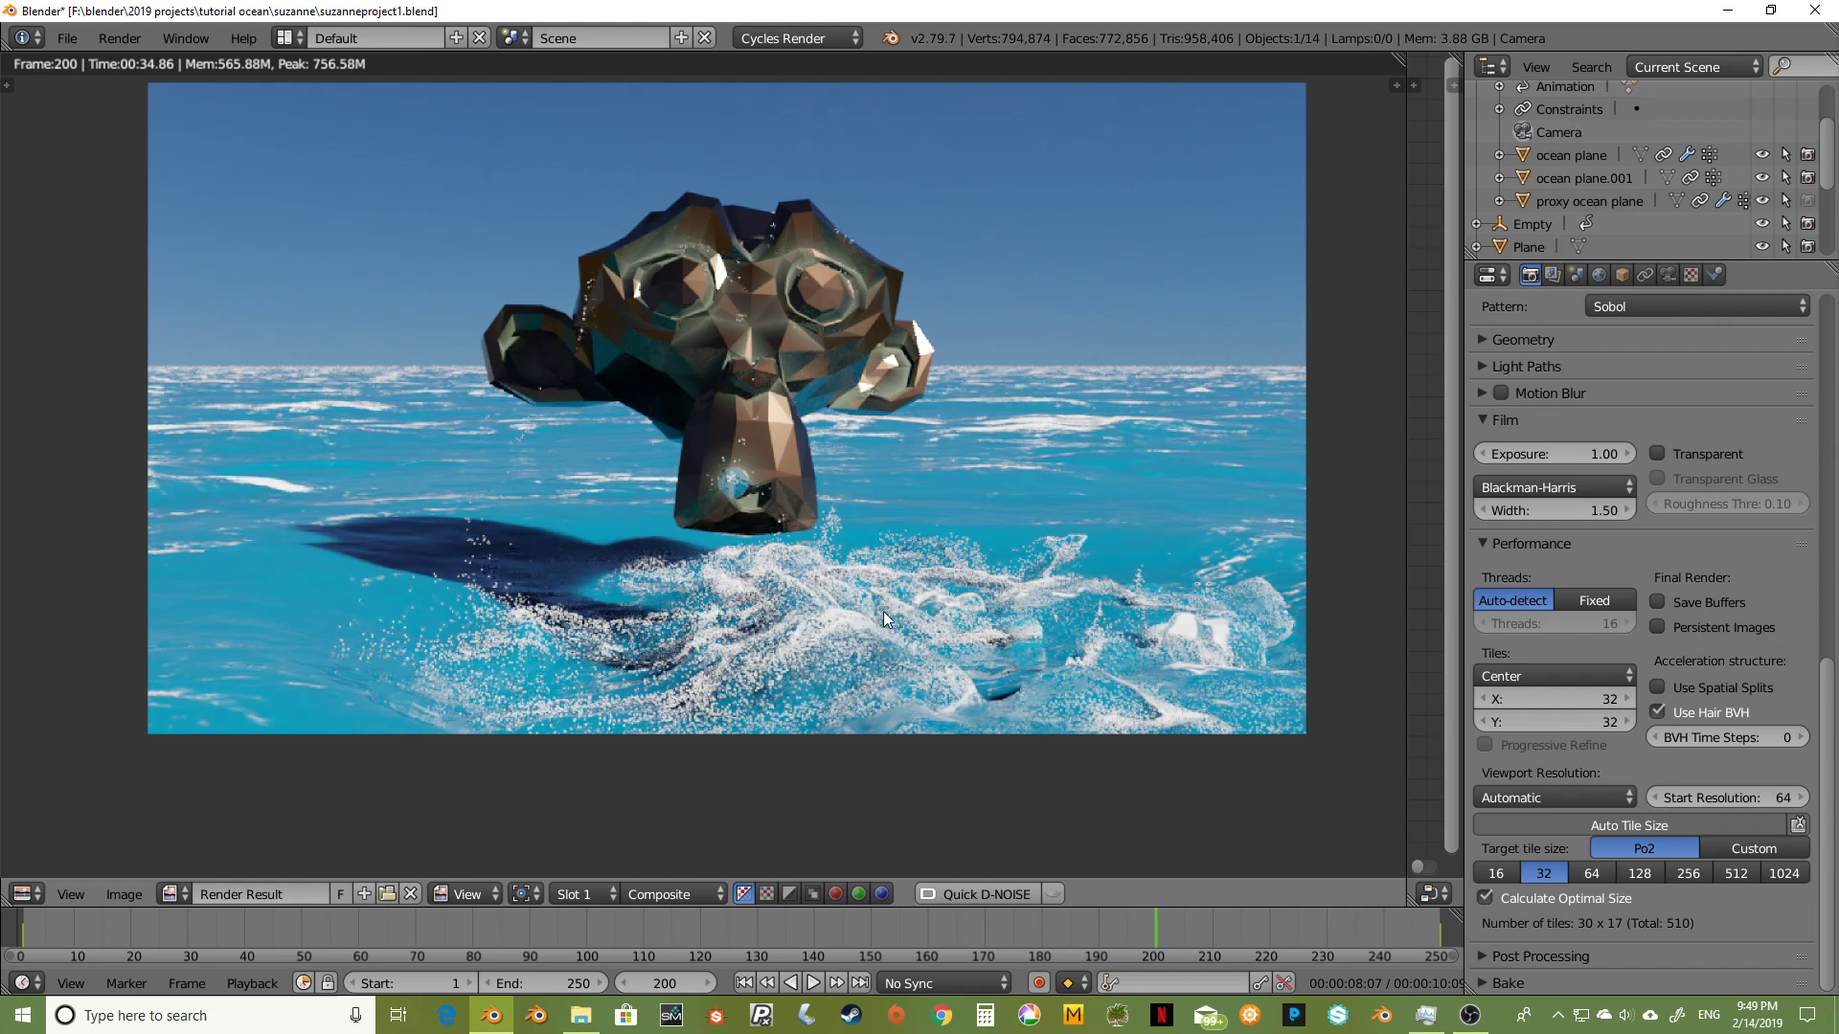
scroll(884, 618, down, 1)
scroll(870, 571, up, 1)
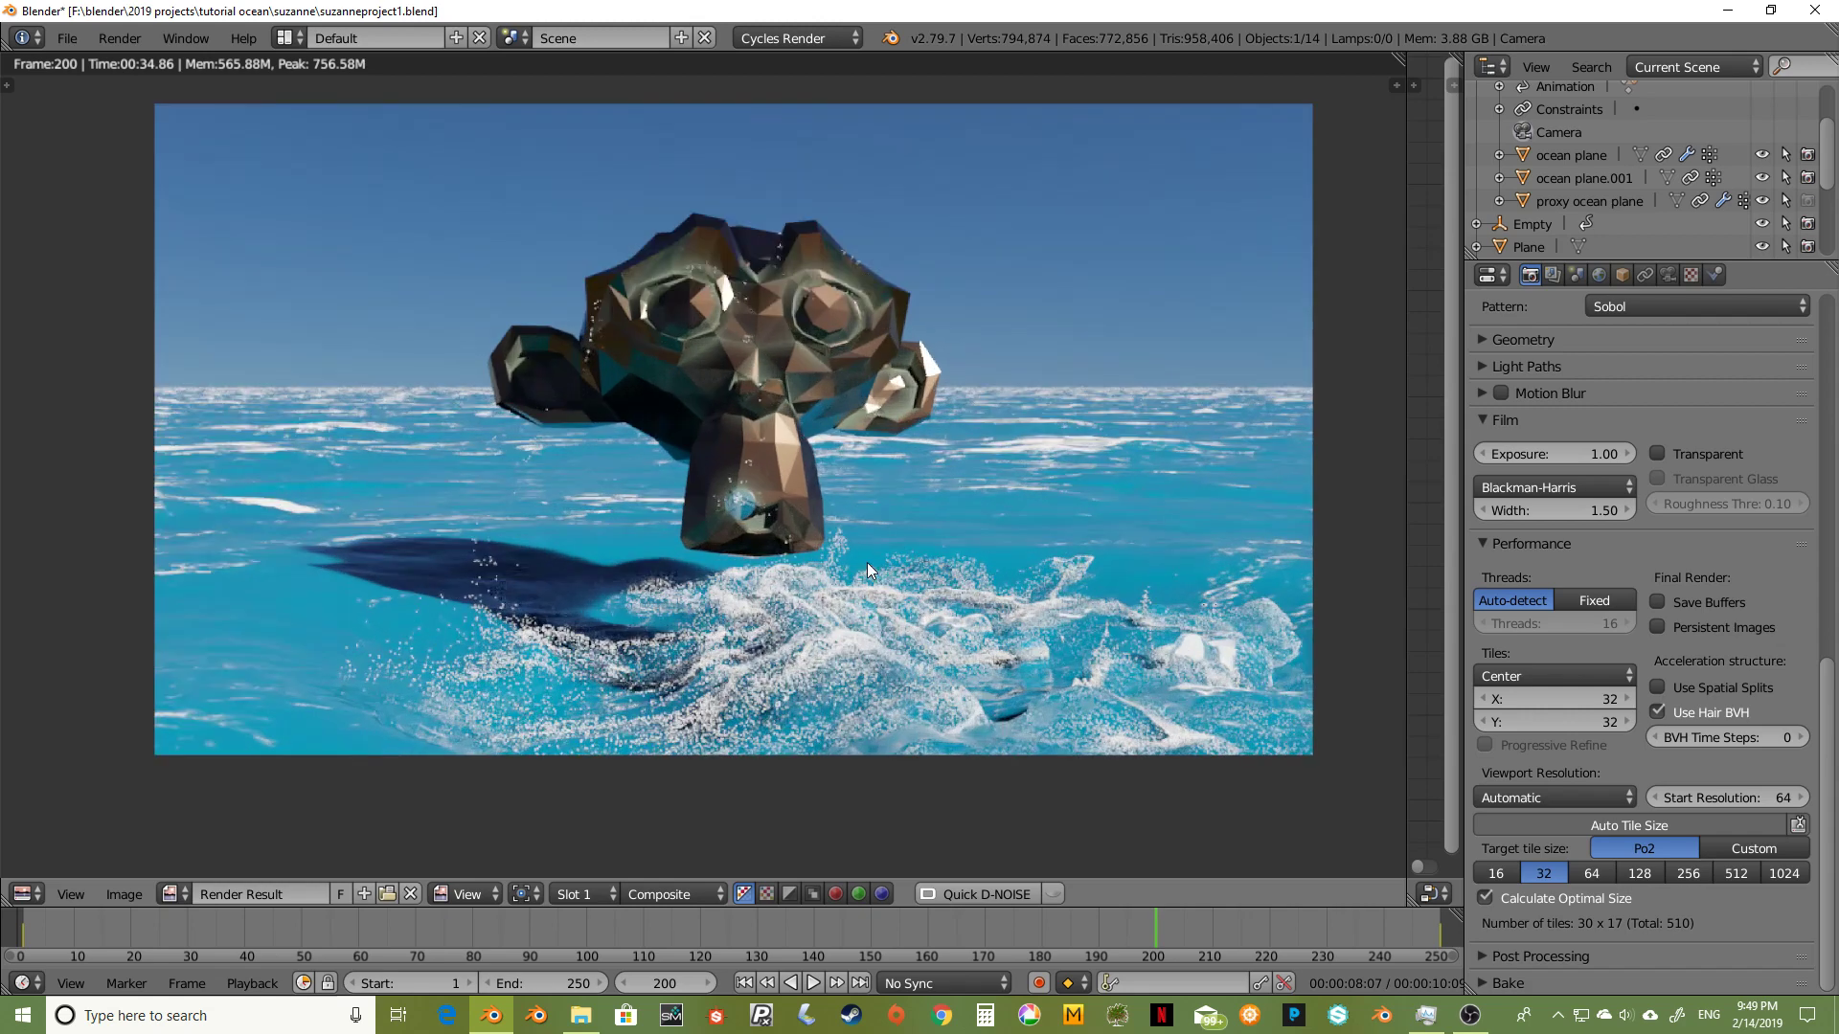
middle_drag(860, 549, 865, 574)
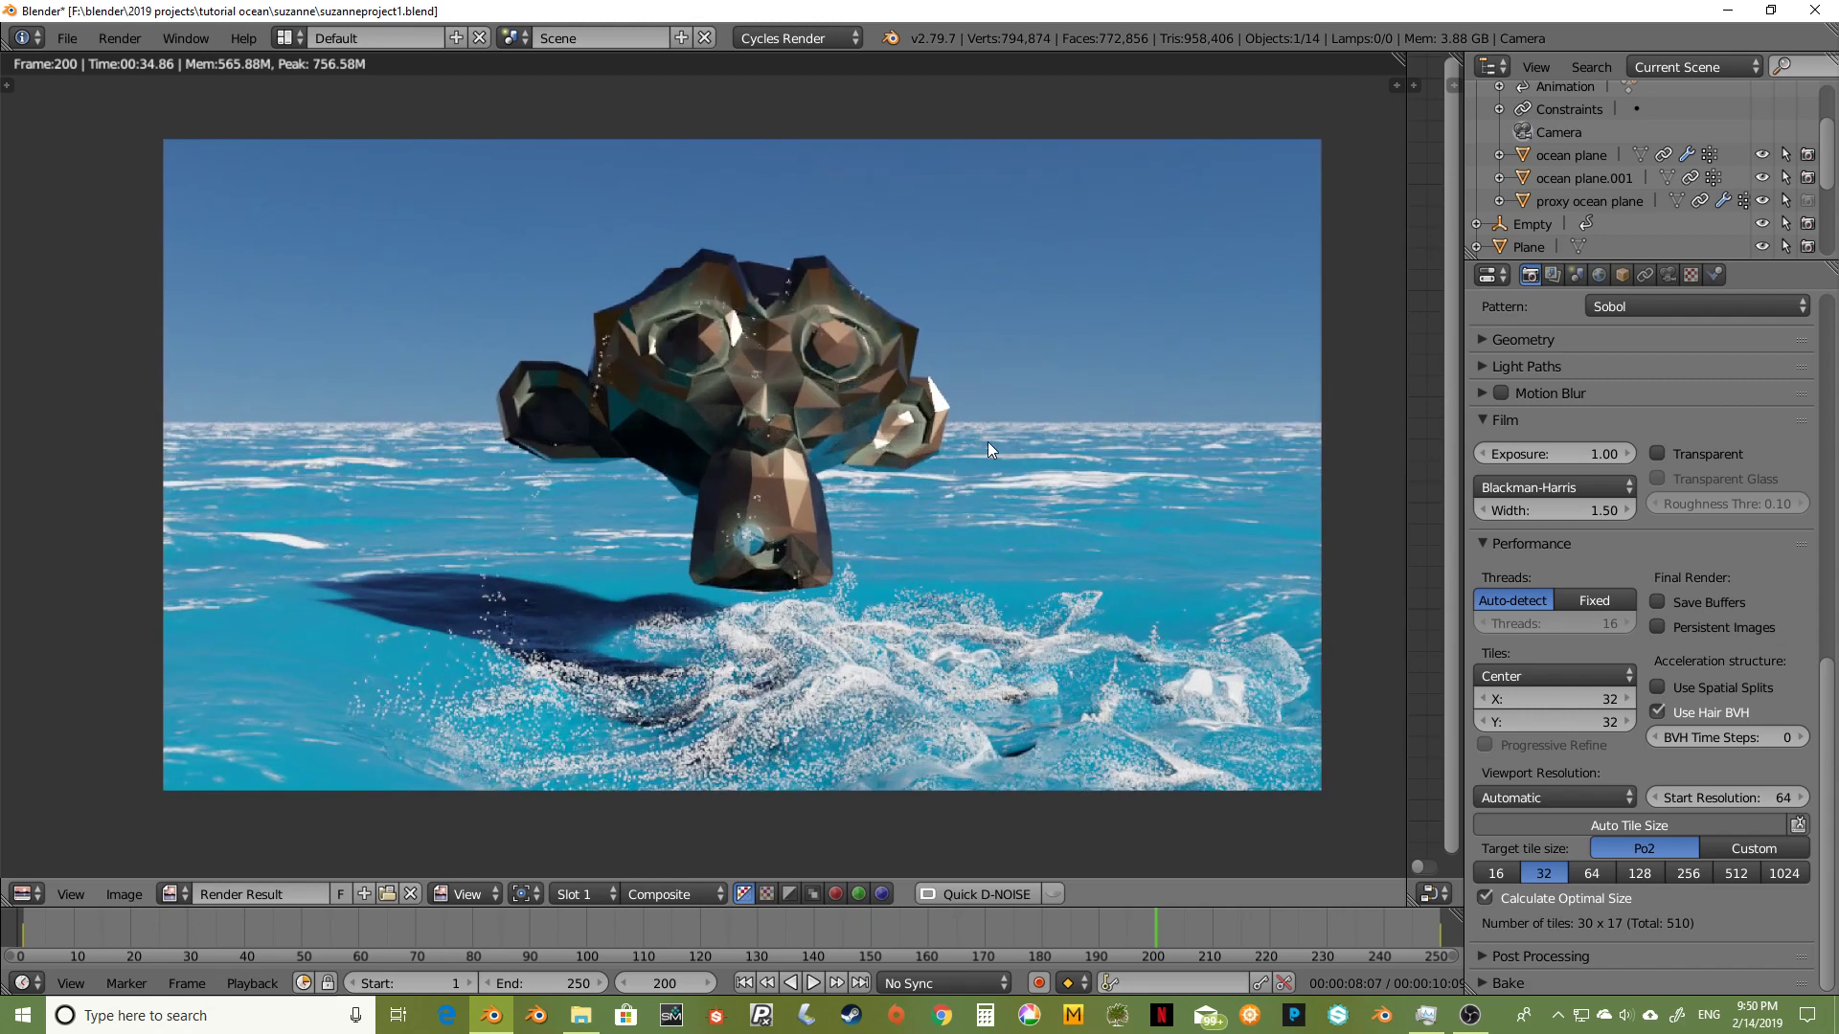
mouse_move(609, 481)
middle_down()
mouse_move(589, 470)
mouse_move(600, 484)
middle_up()
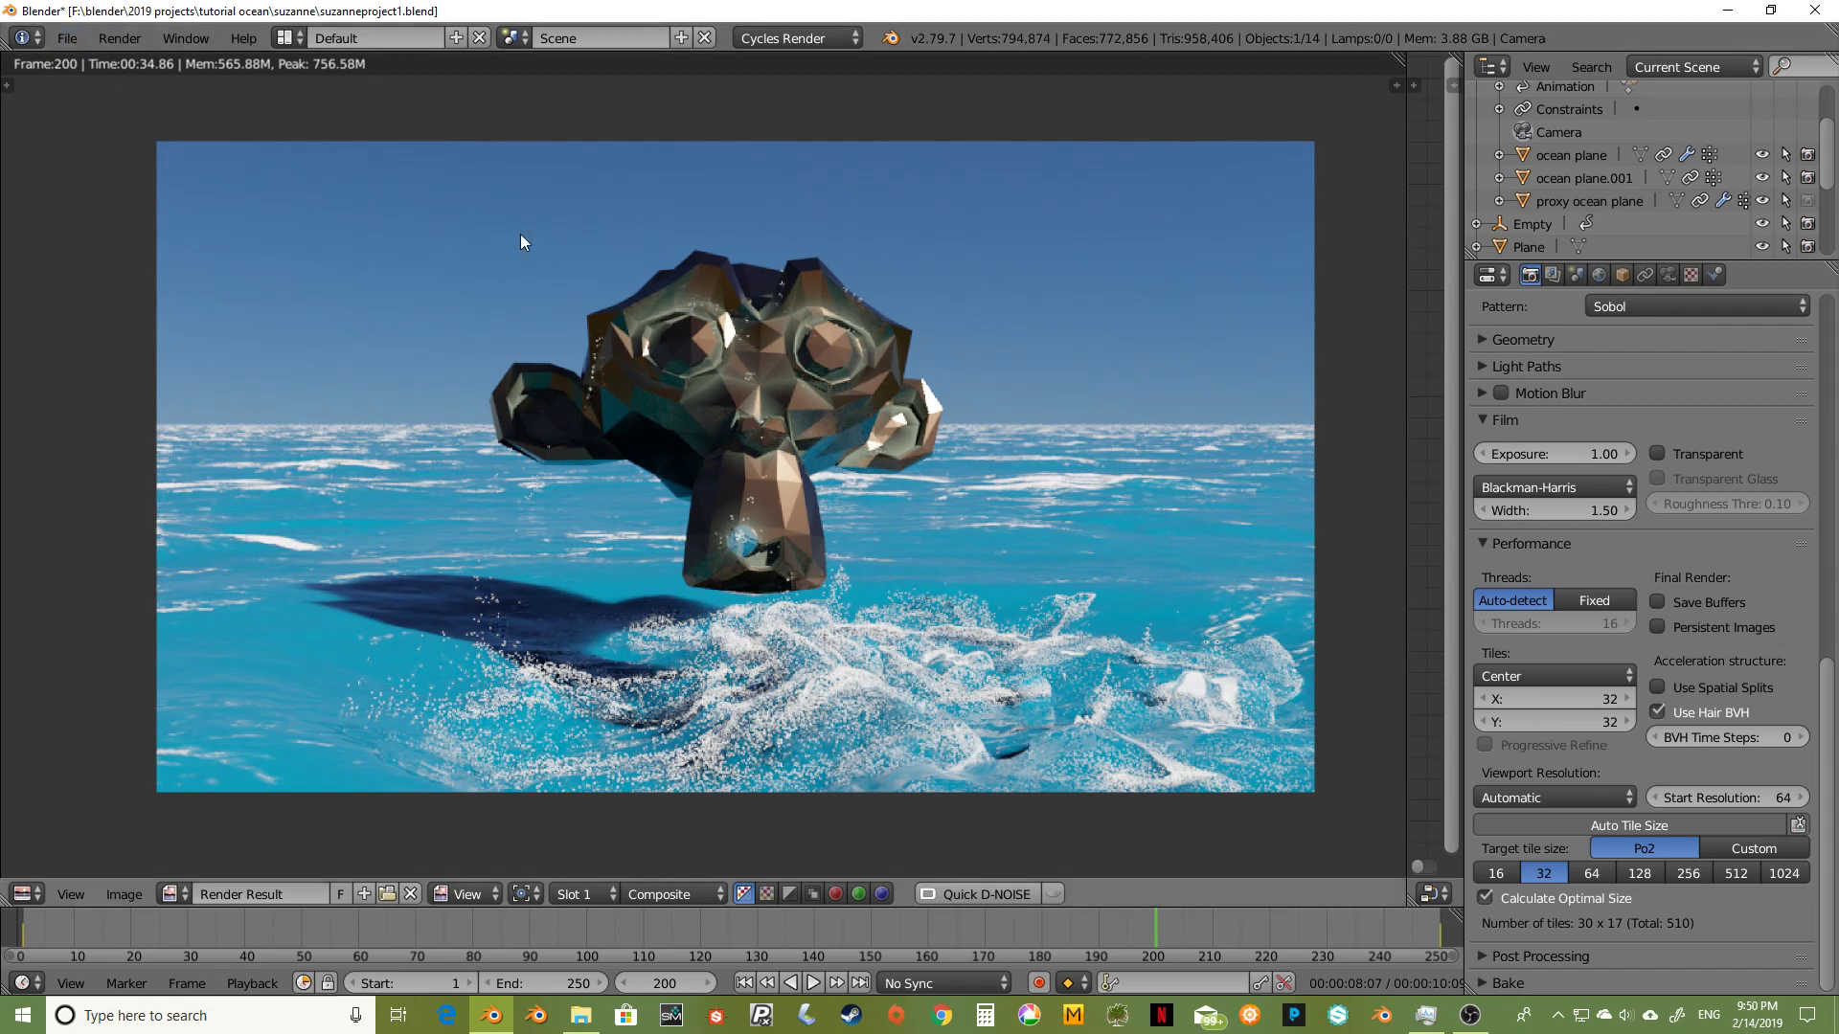
key(t)
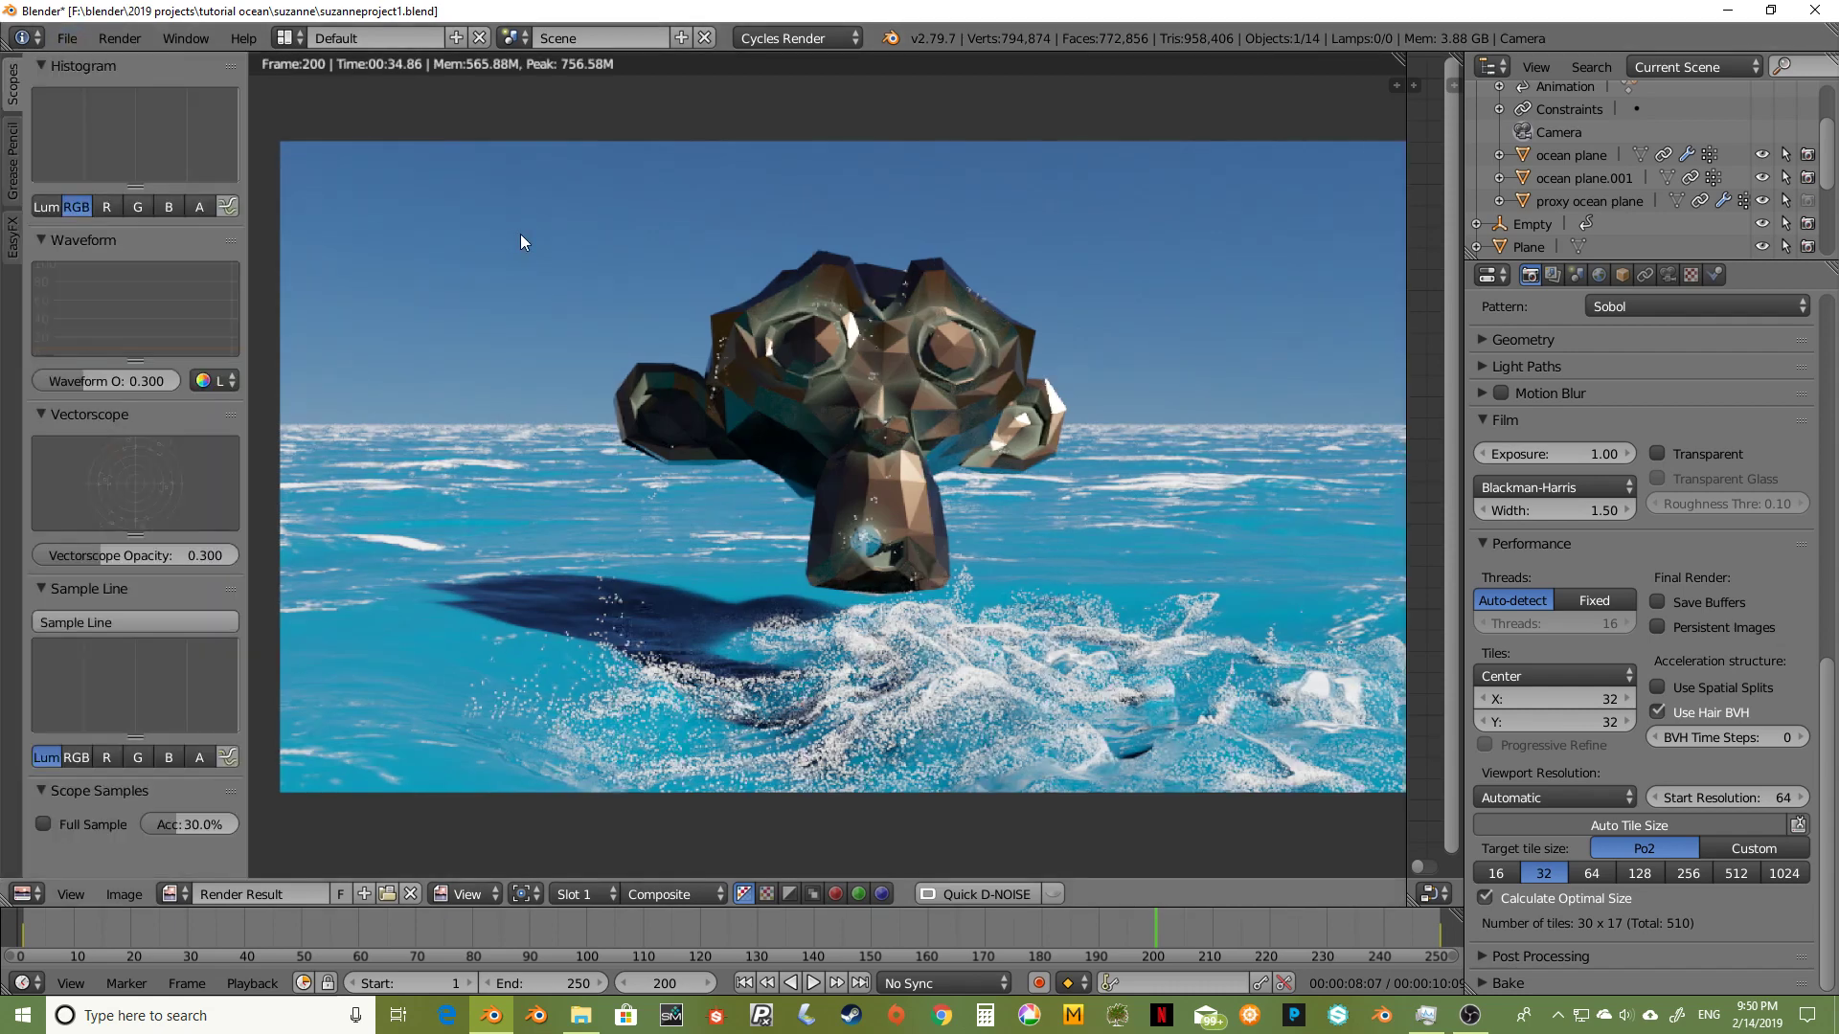
Step: Enable the EasyFX Glow effect on the render
click(14, 238)
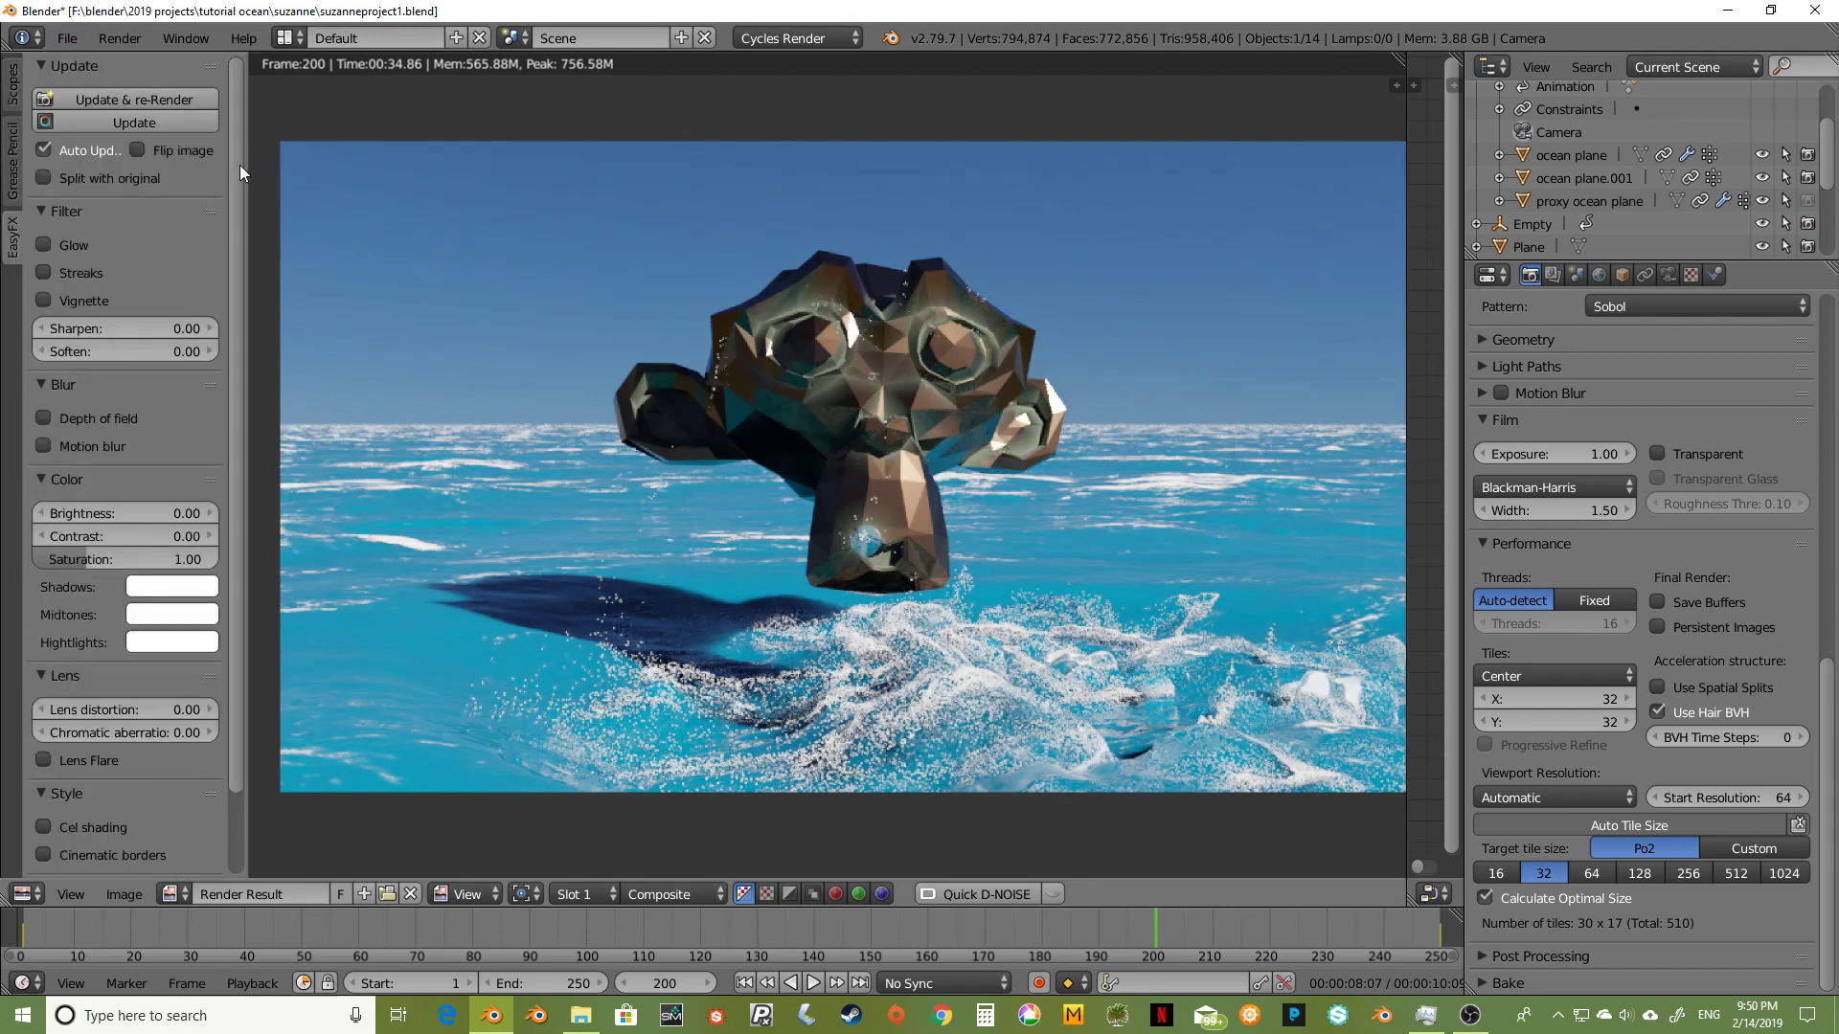
scroll(235, 169, down, 2)
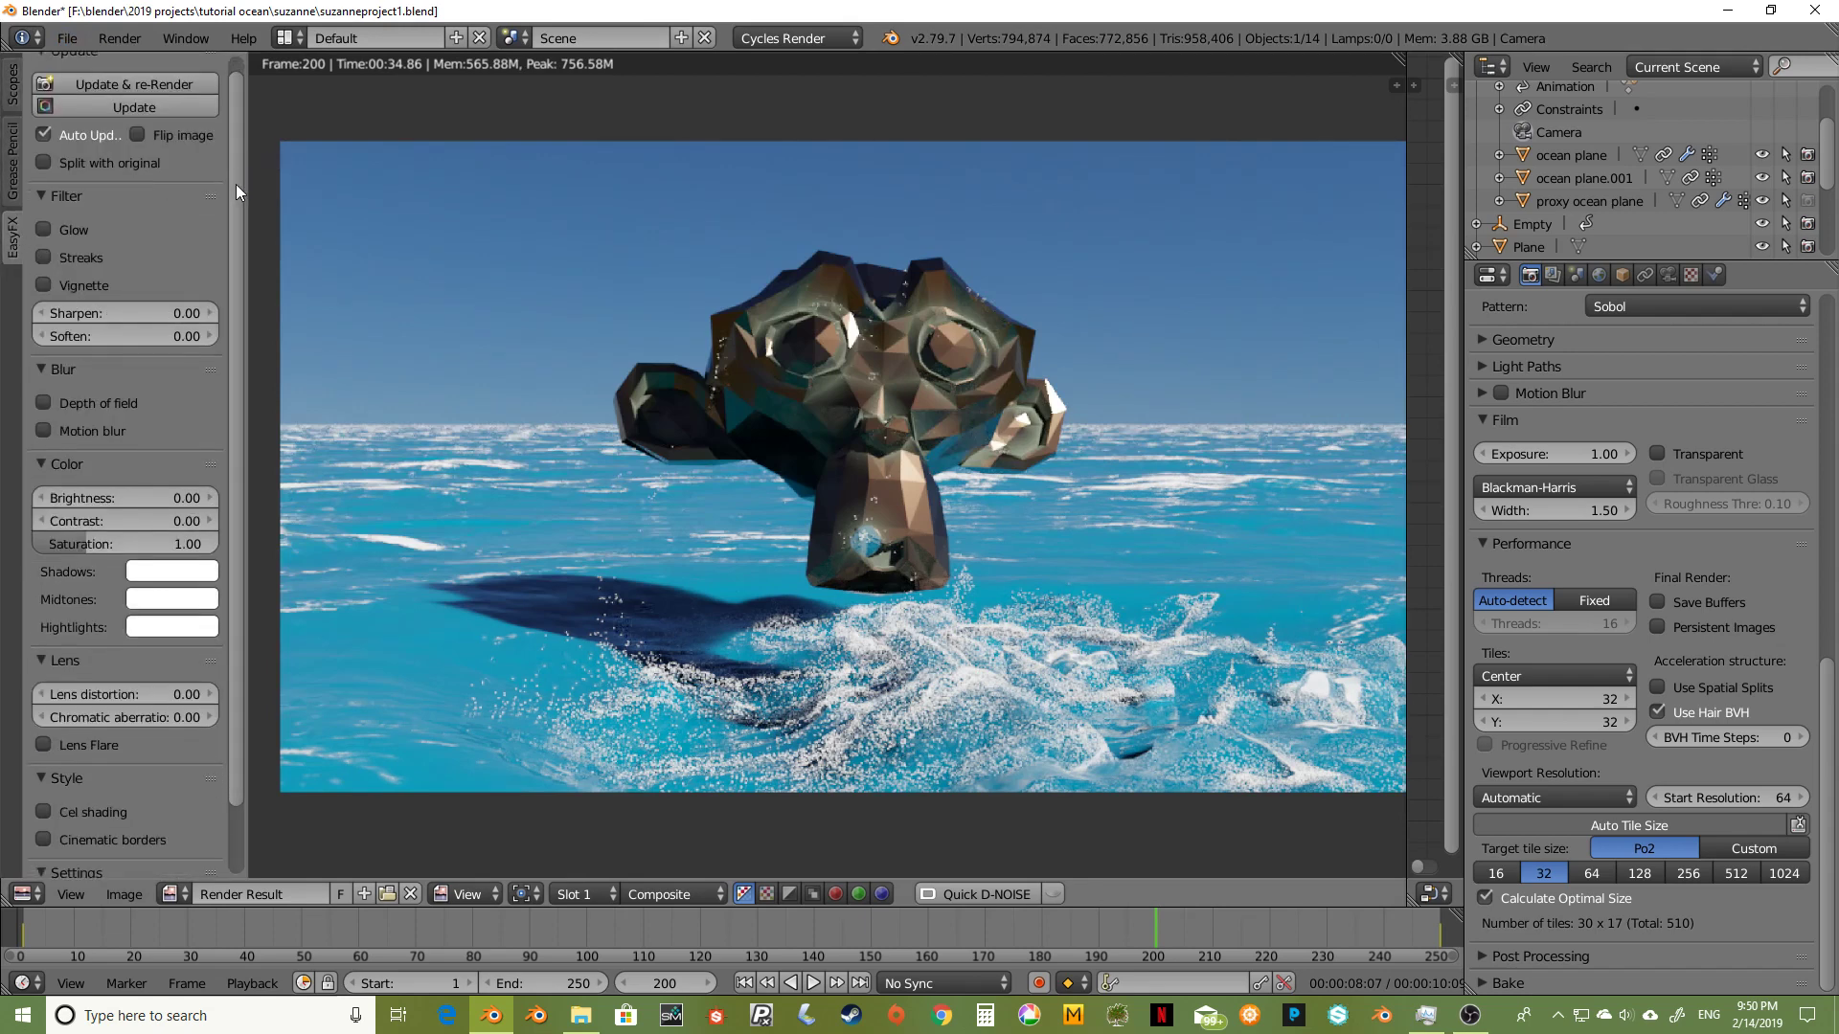
click(43, 211)
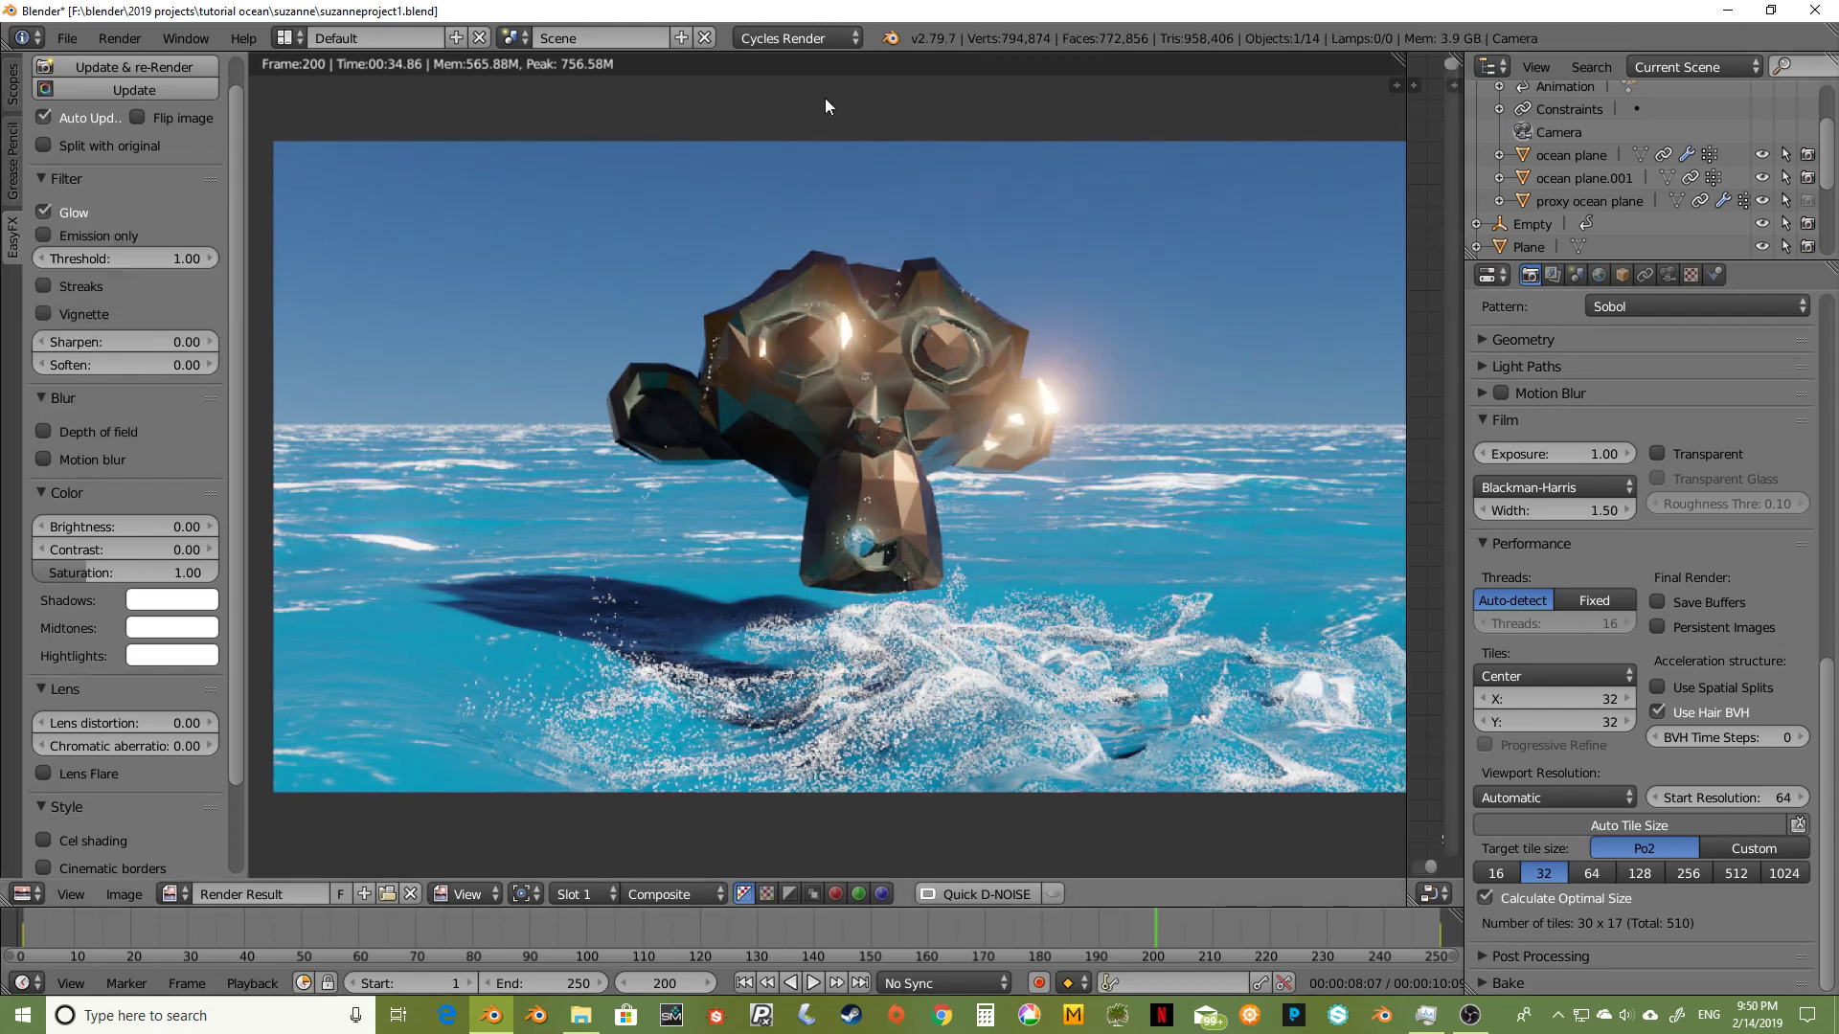
Step: Split in a Node Editor showing the compositing tree with Input, Glow and Output nodes framed
drag(1405, 244, 771, 307)
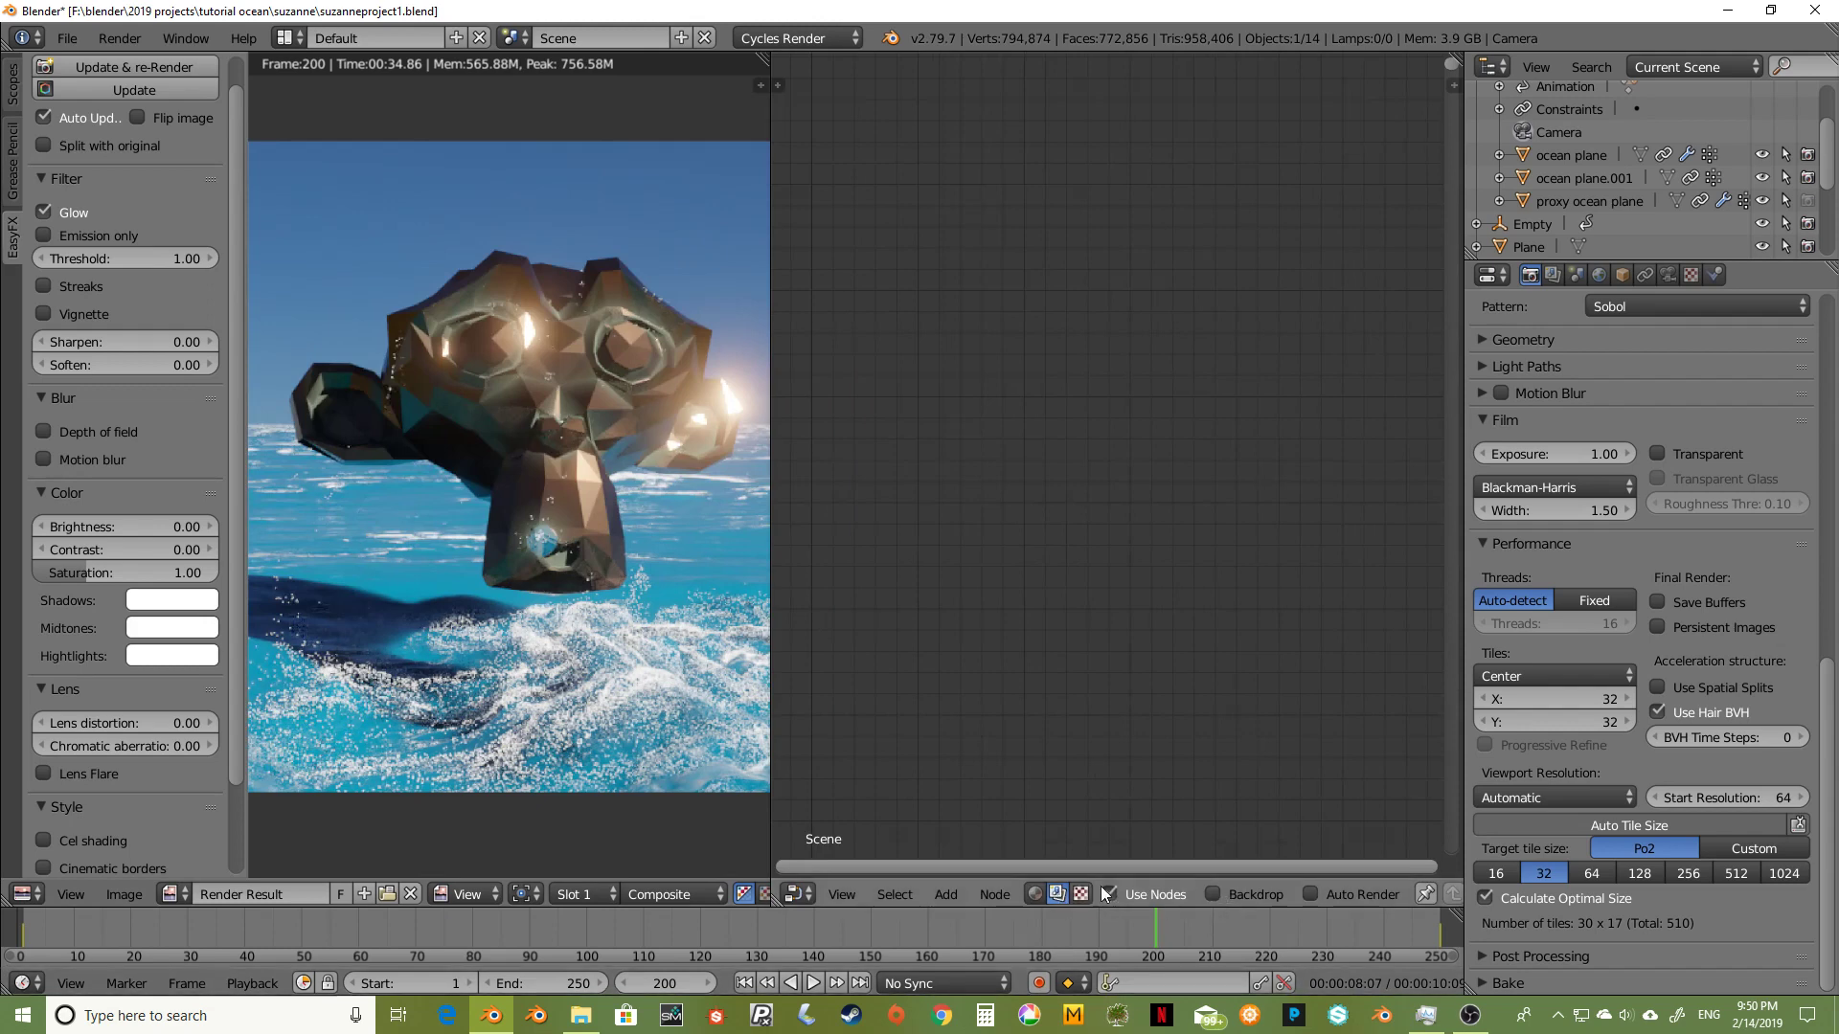
click(1055, 890)
key(Home)
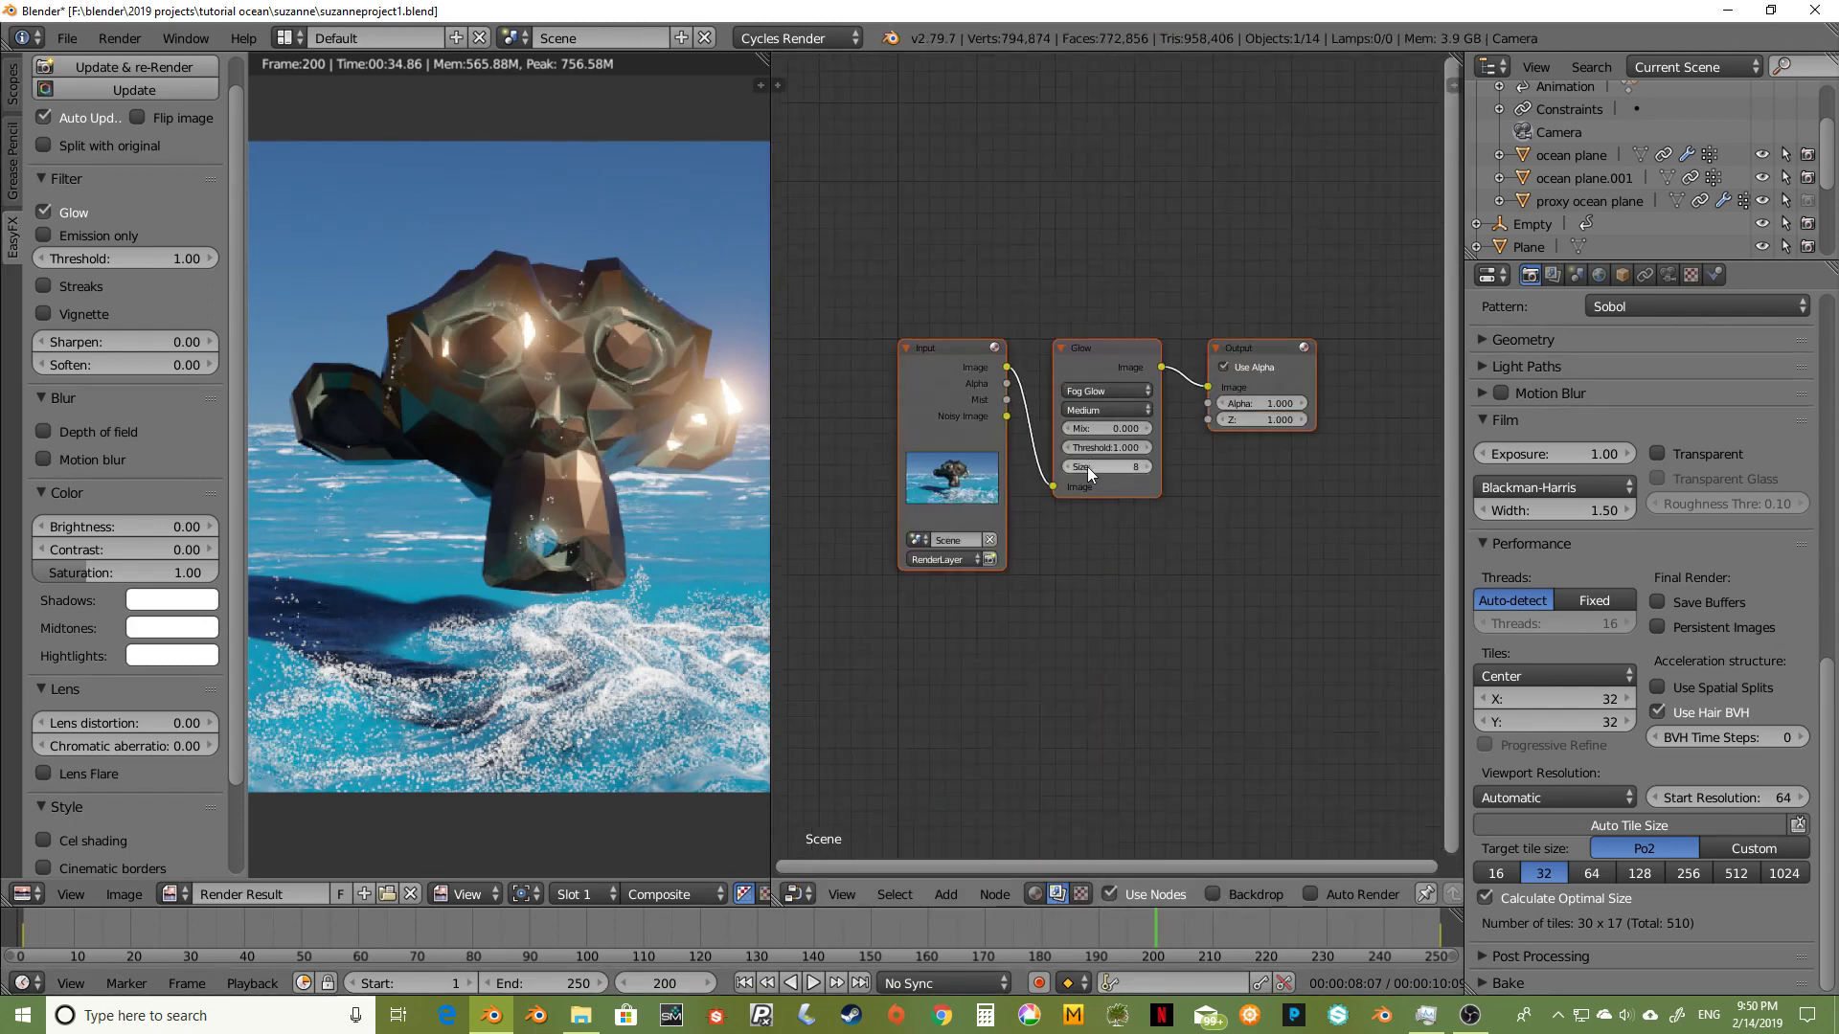
middle_drag(1032, 594, 1102, 565)
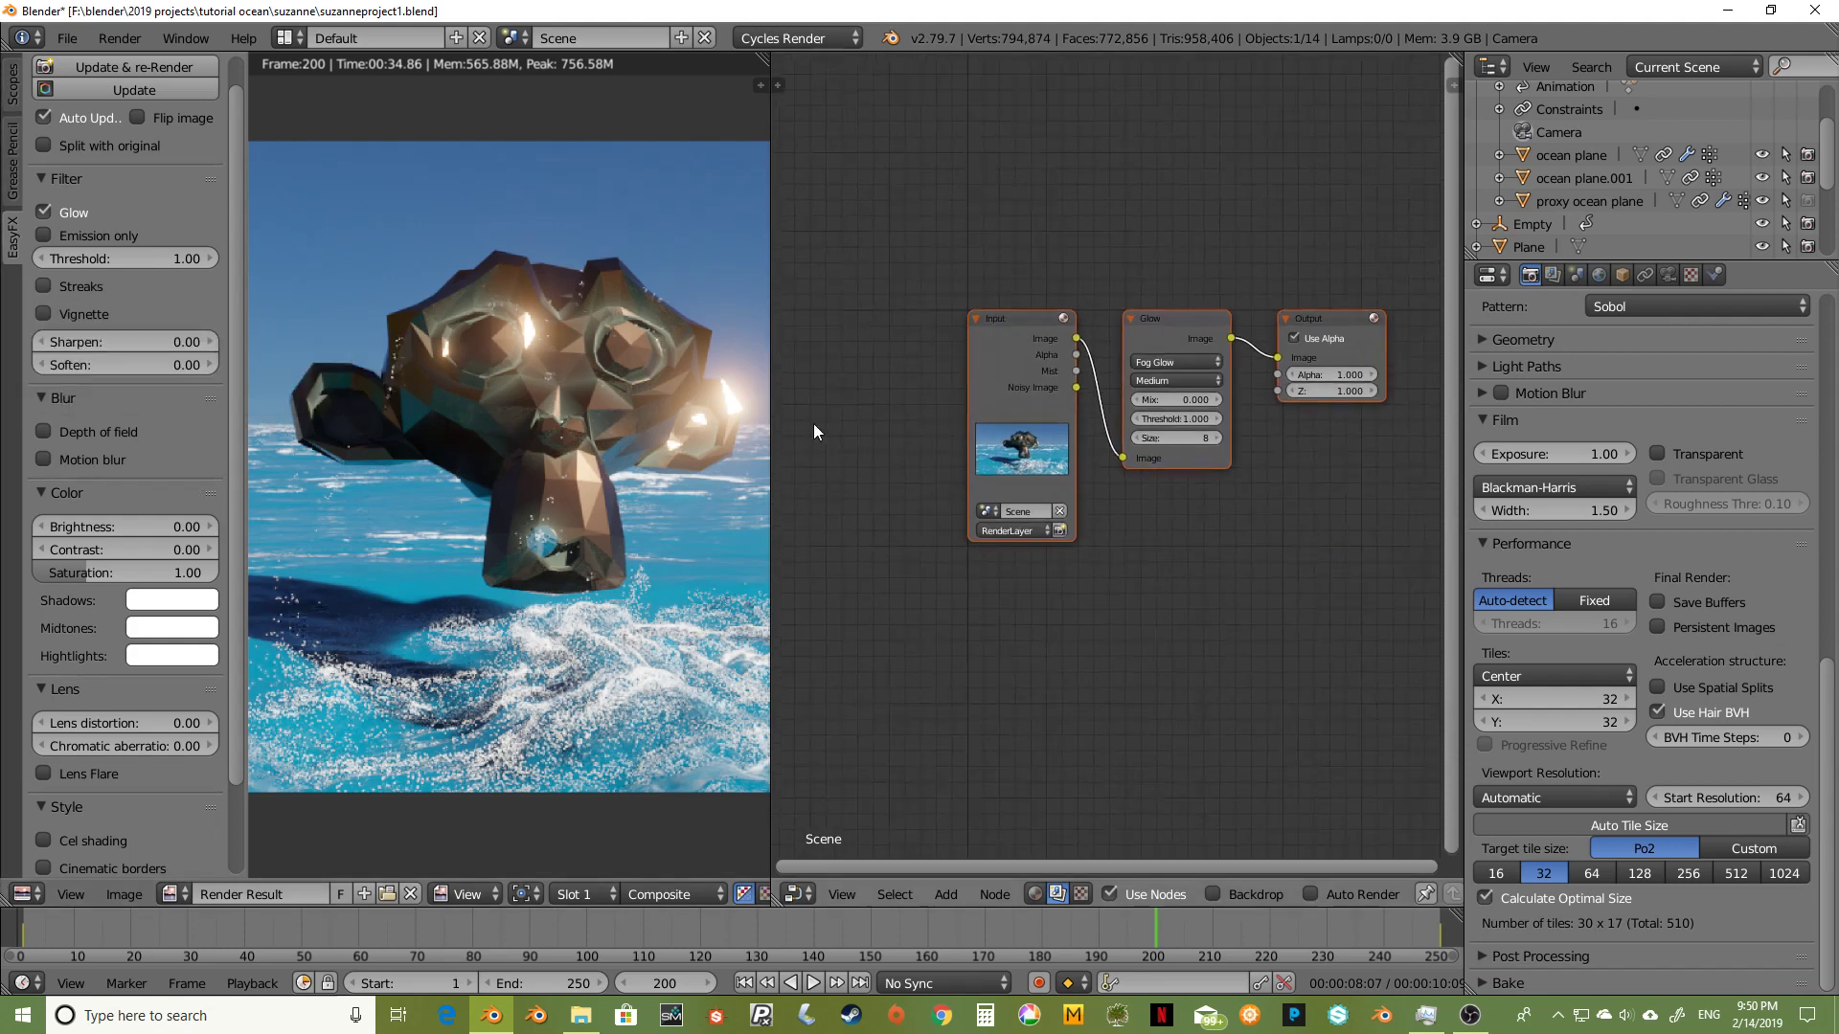
scroll(1215, 490, up, 2)
middle_drag(1216, 487, 1232, 538)
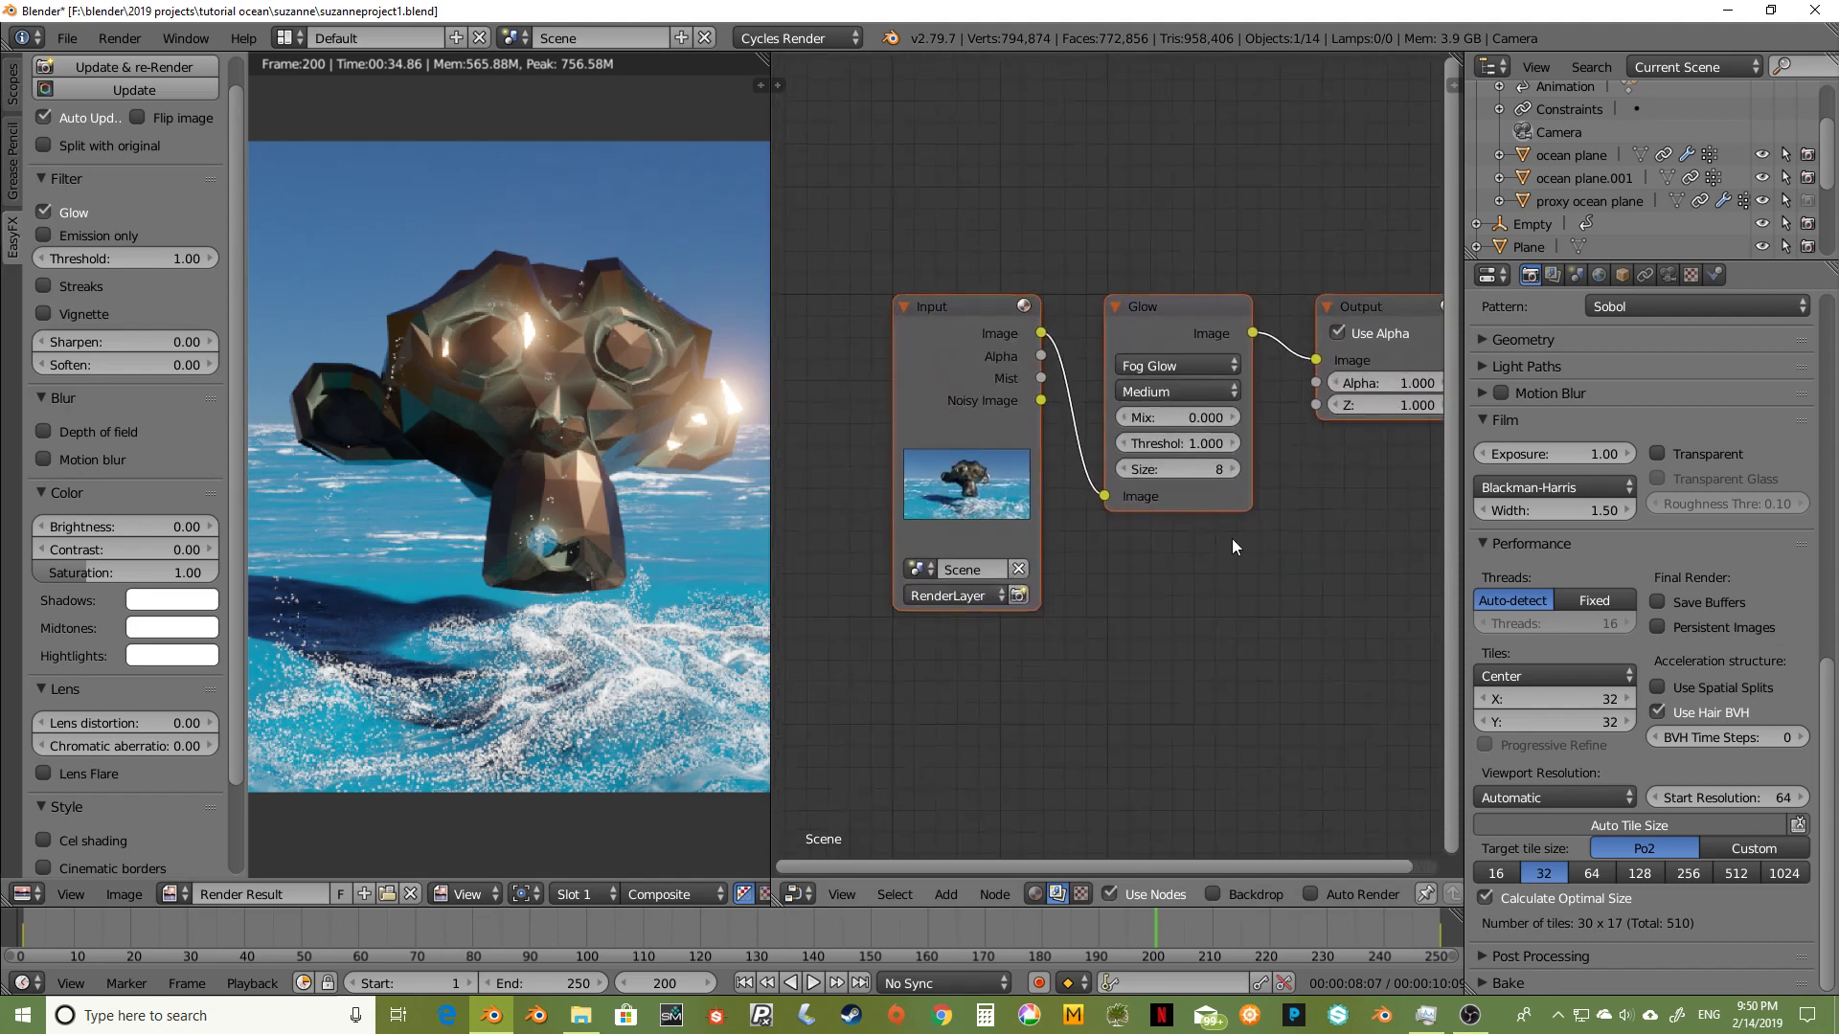
Step: Set the Glow node's Mix value to -0.25
click(1173, 418)
text(-0)
text(.5)
key(Return)
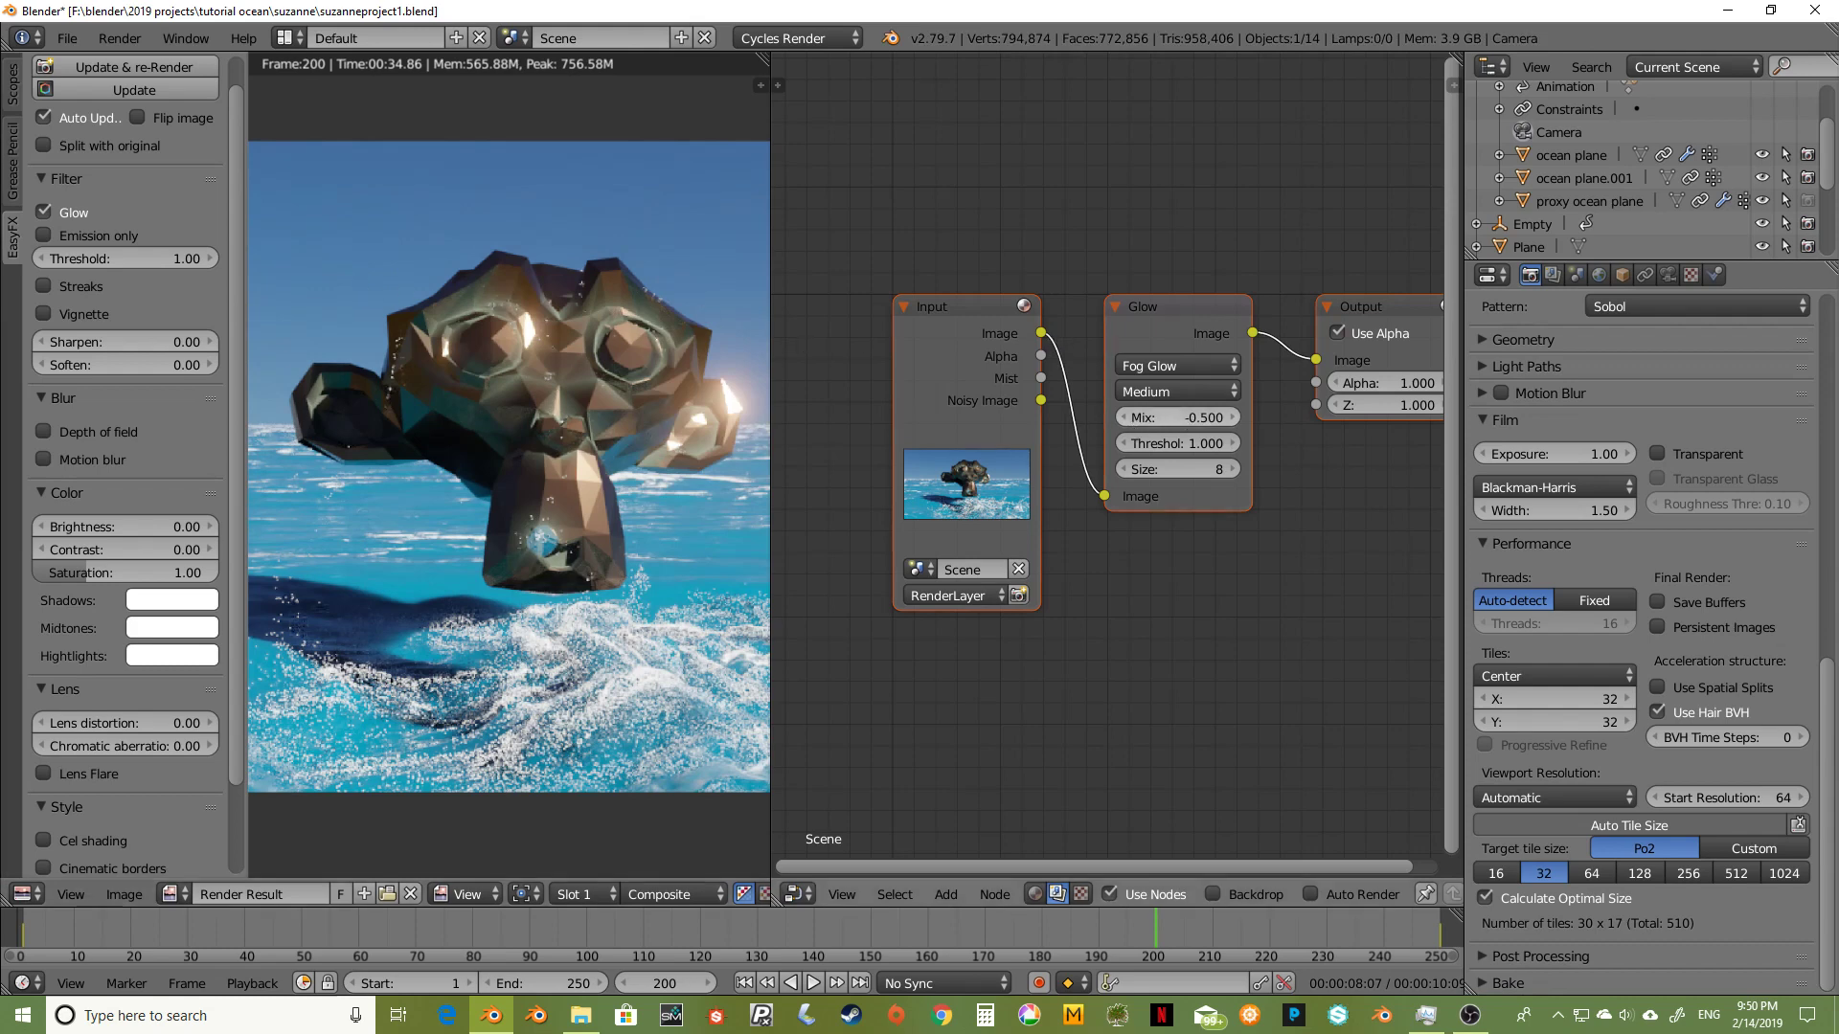
click(1177, 415)
text(-.25)
key(Return)
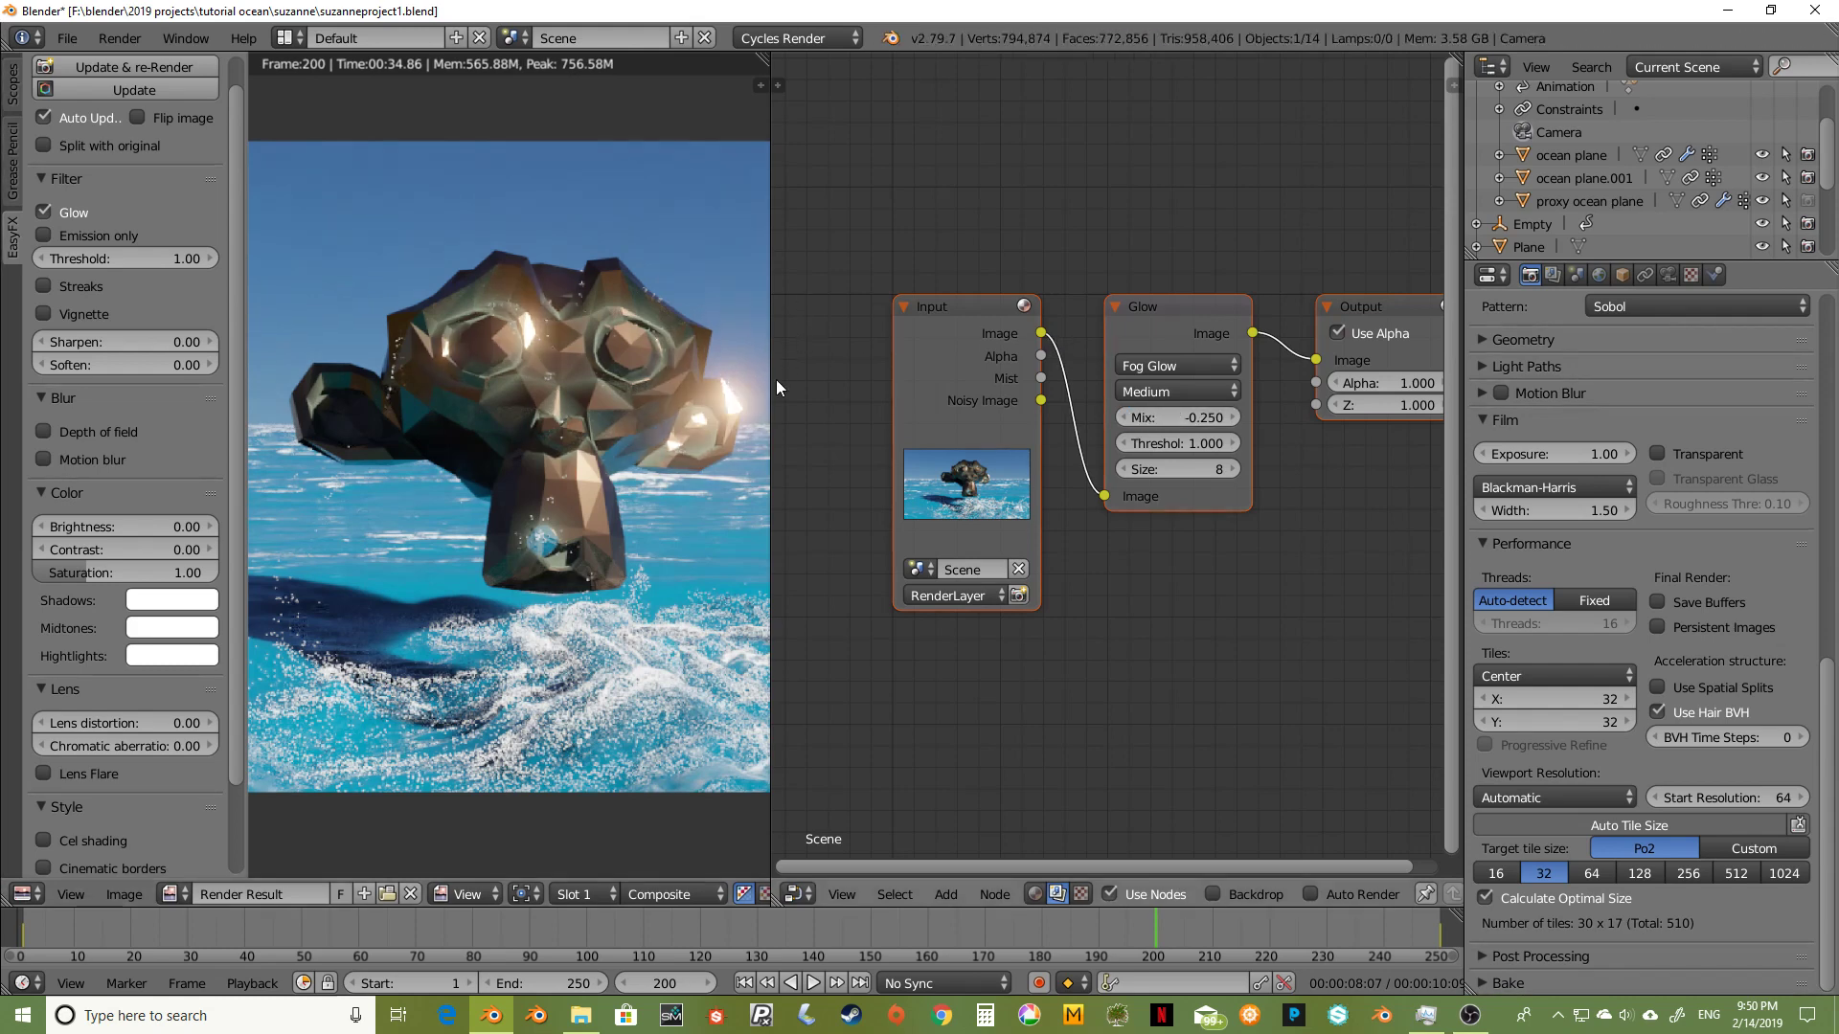
drag(773, 394, 1096, 383)
scroll(1044, 377, down, 2)
Step: Enable the EasyFX Vignette and lower its amount from 70% to 40%
middle_drag(997, 348, 909, 352)
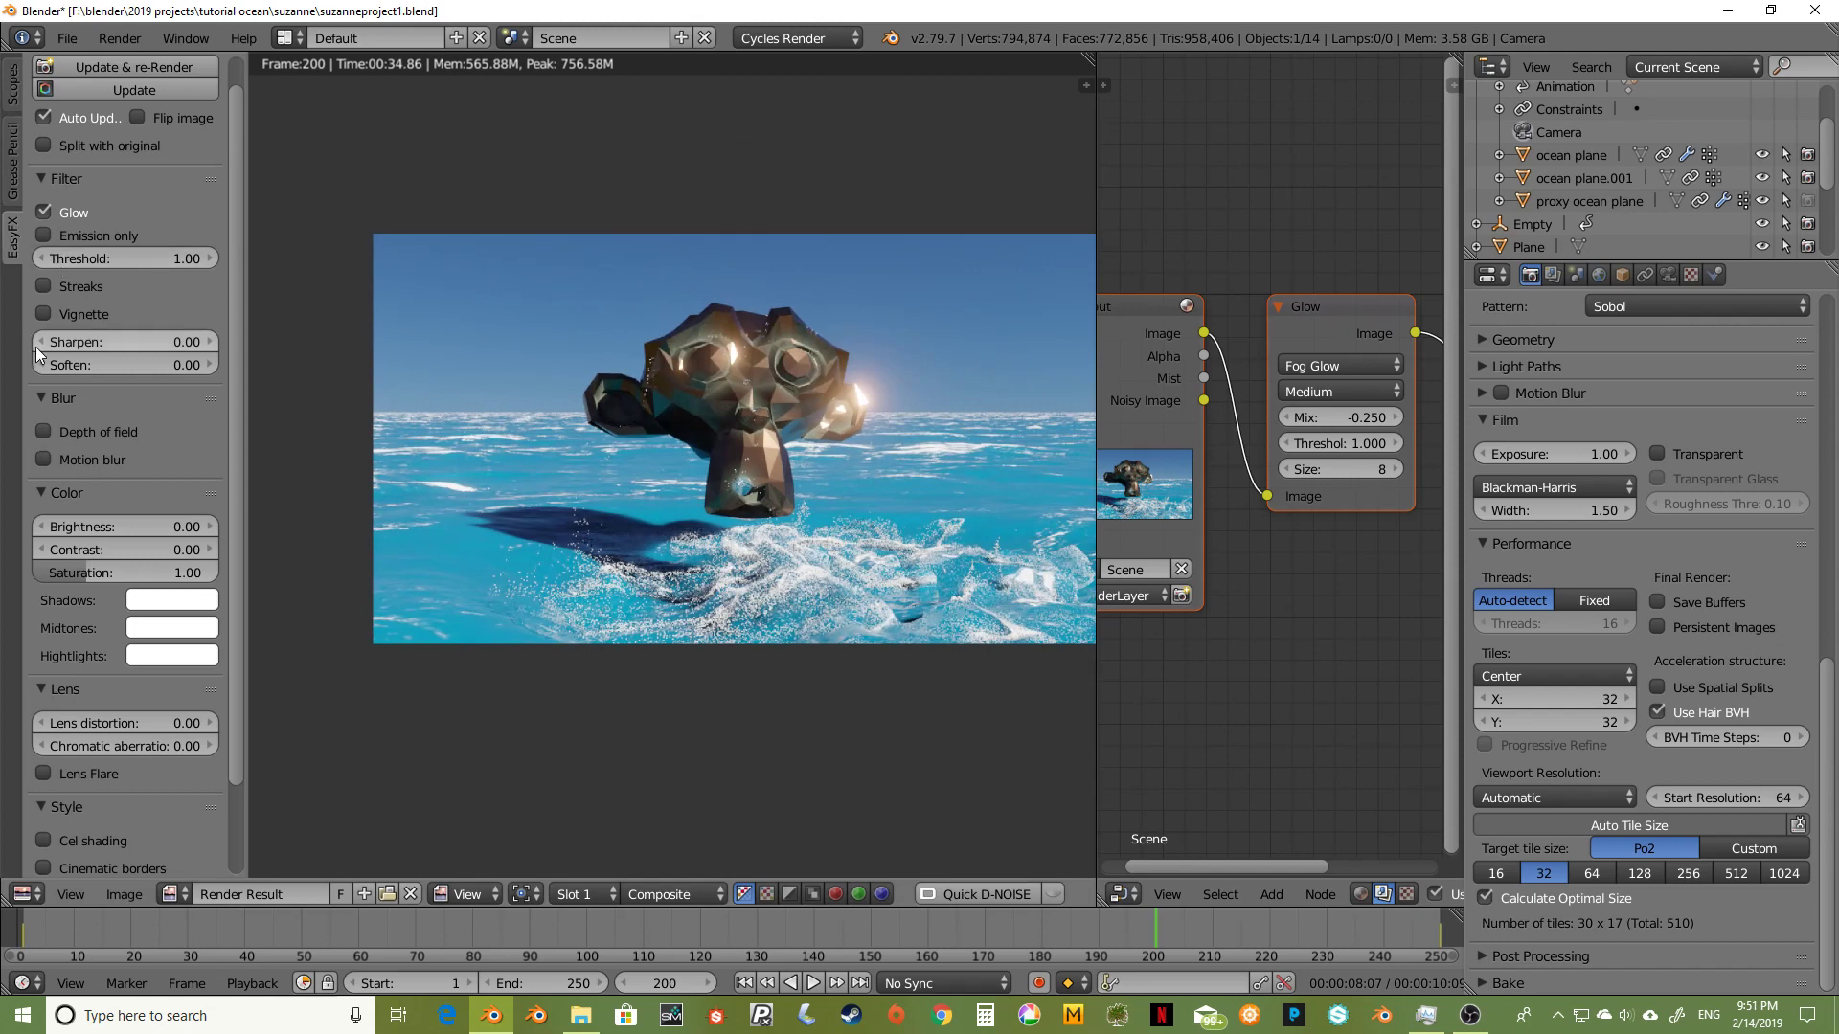
click(44, 313)
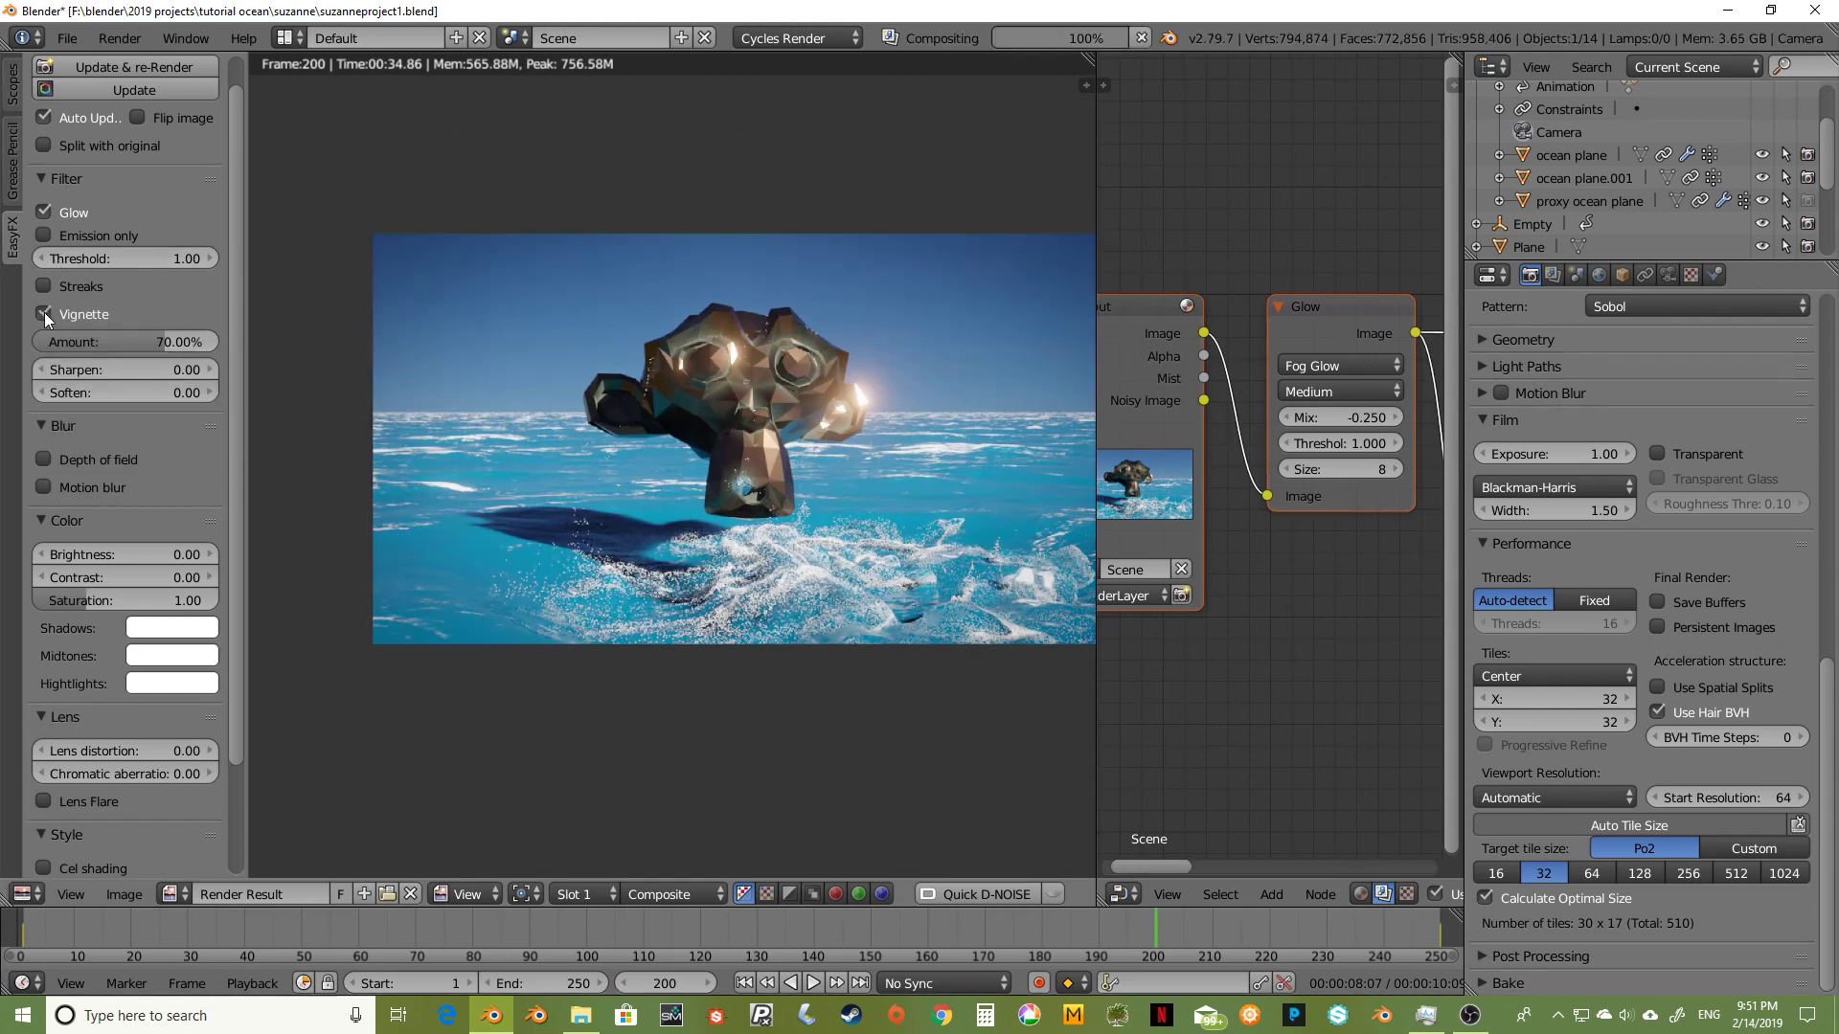
click(140, 343)
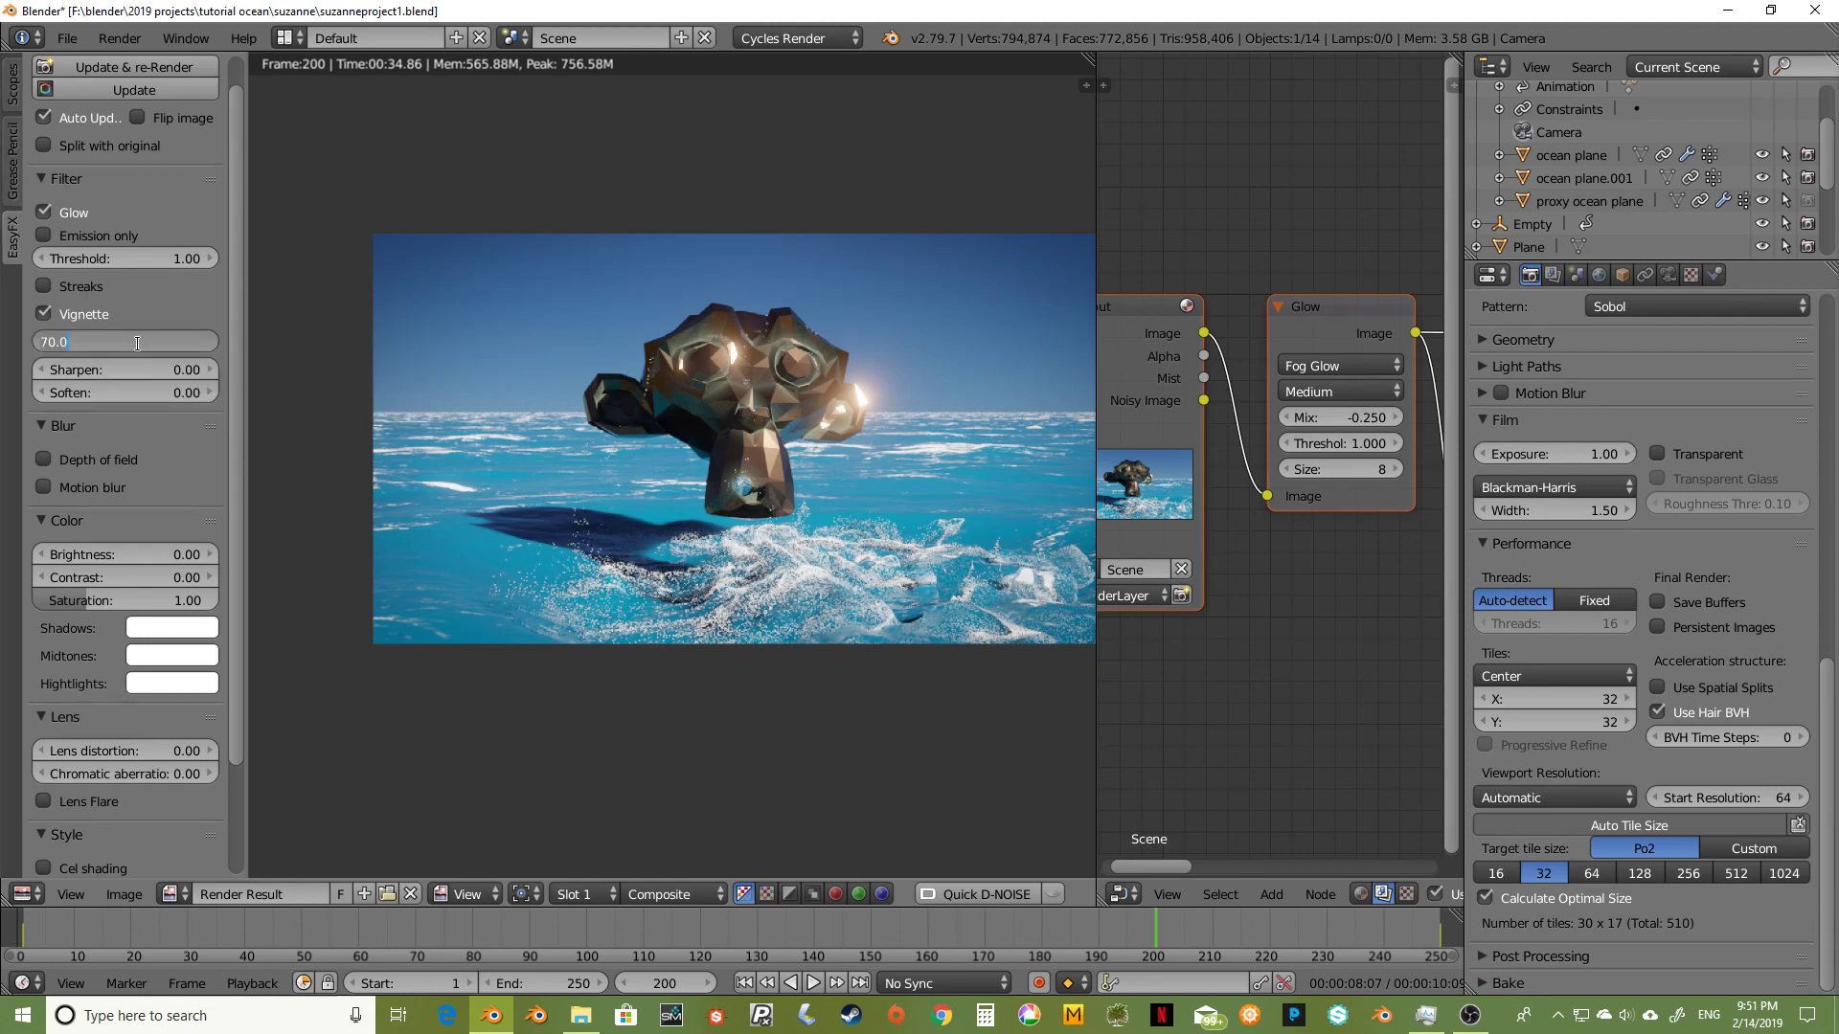
key(BackSpace)
text(40)
key(Return)
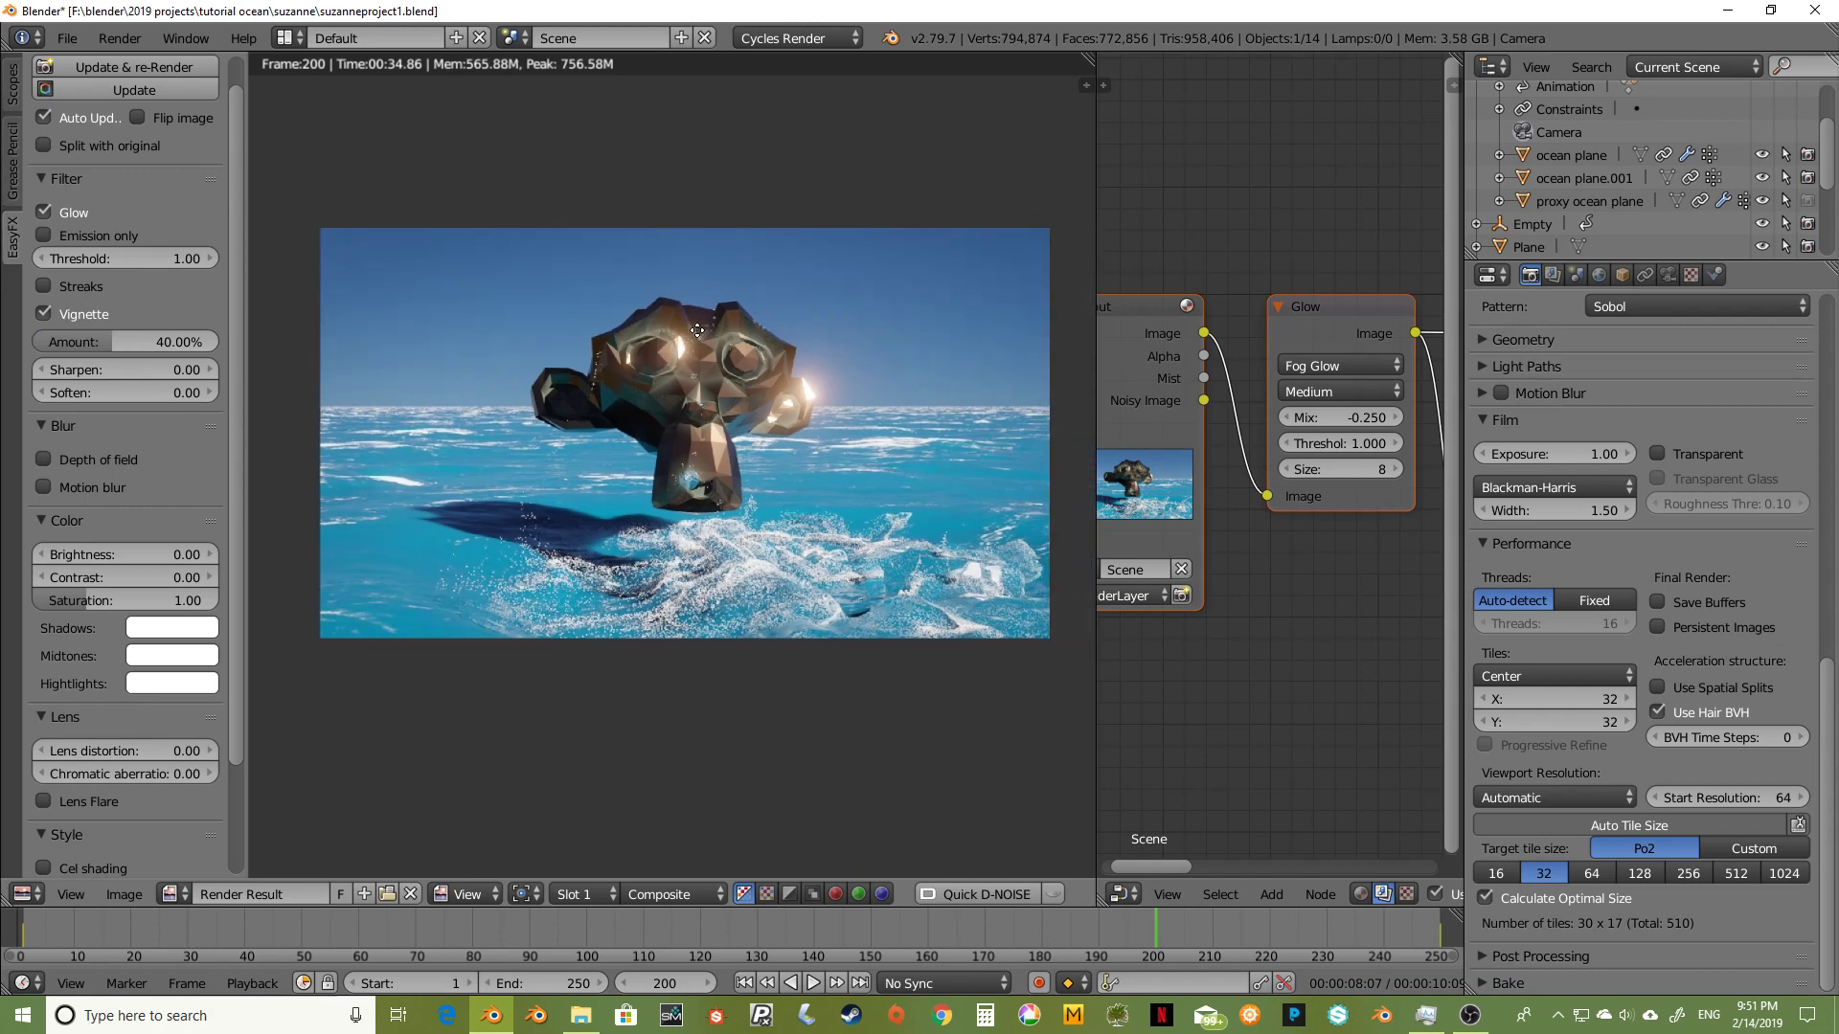
Step: Widen the Node Editor and pan along the node chain from Render Layers to Multiply and Output
drag(1097, 305, 693, 304)
scroll(1023, 647, down, 2)
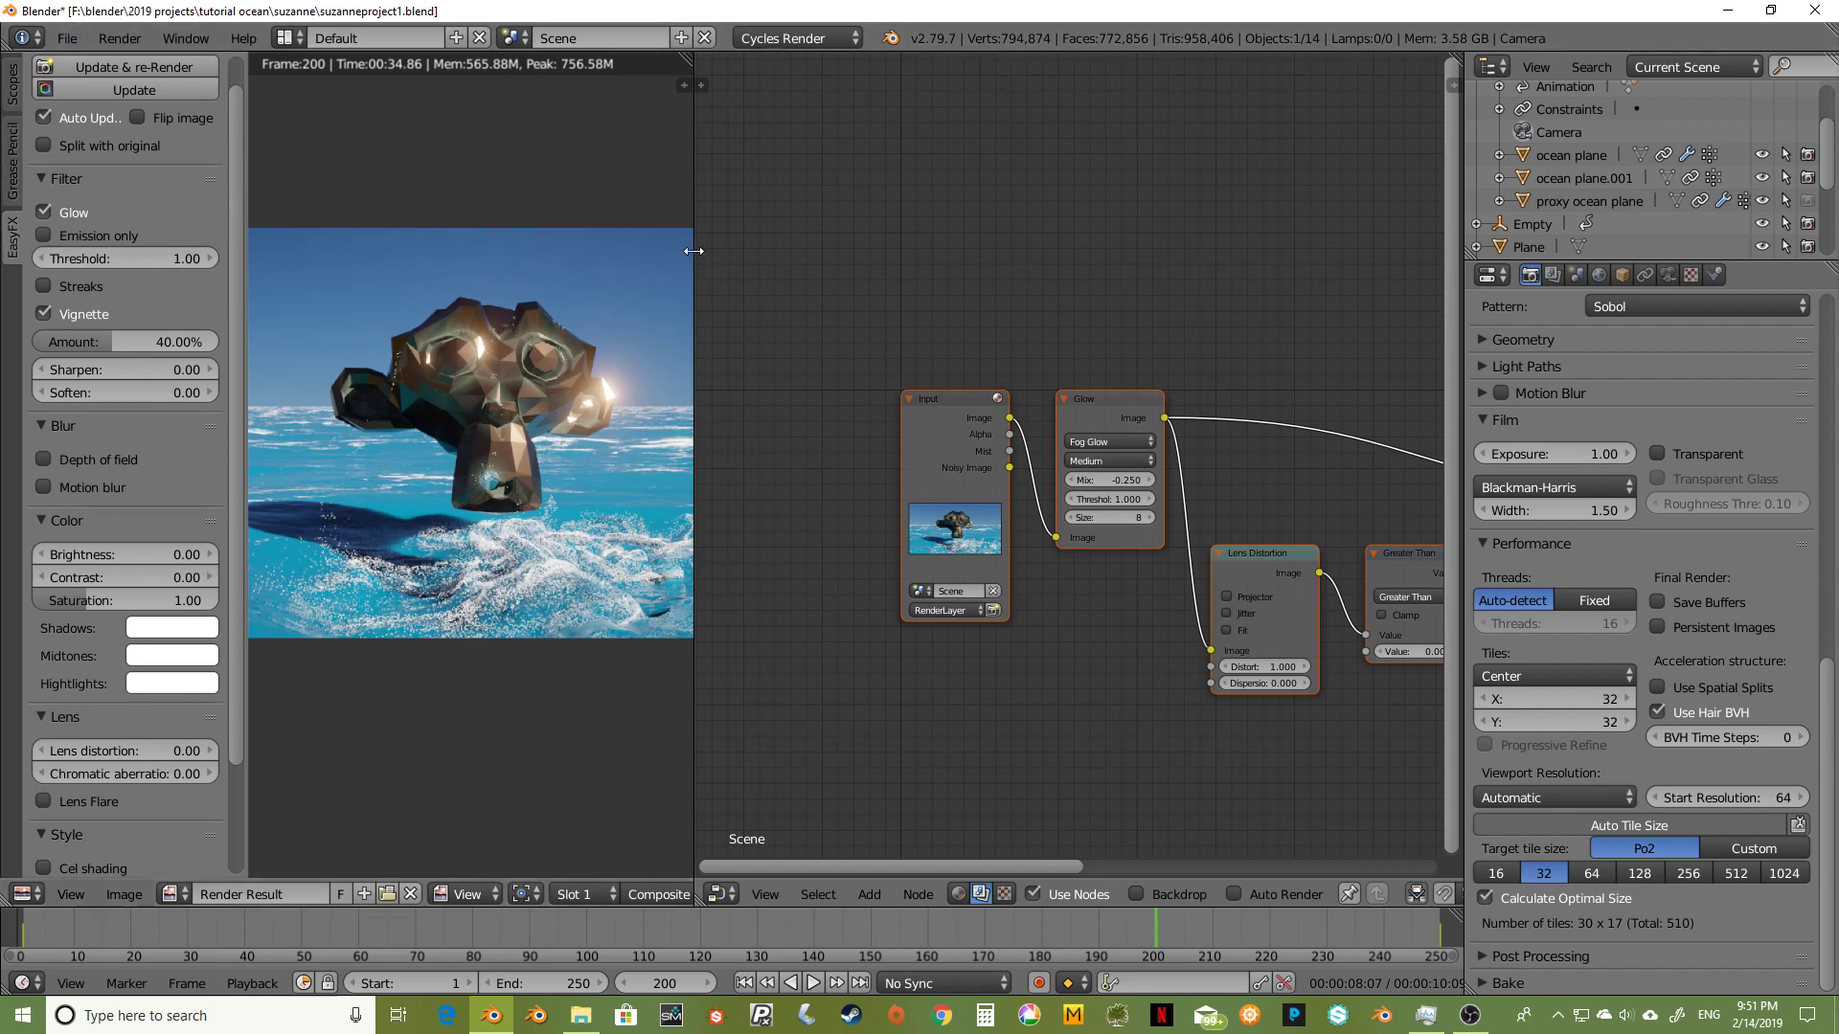
middle_drag(1180, 278, 968, 250)
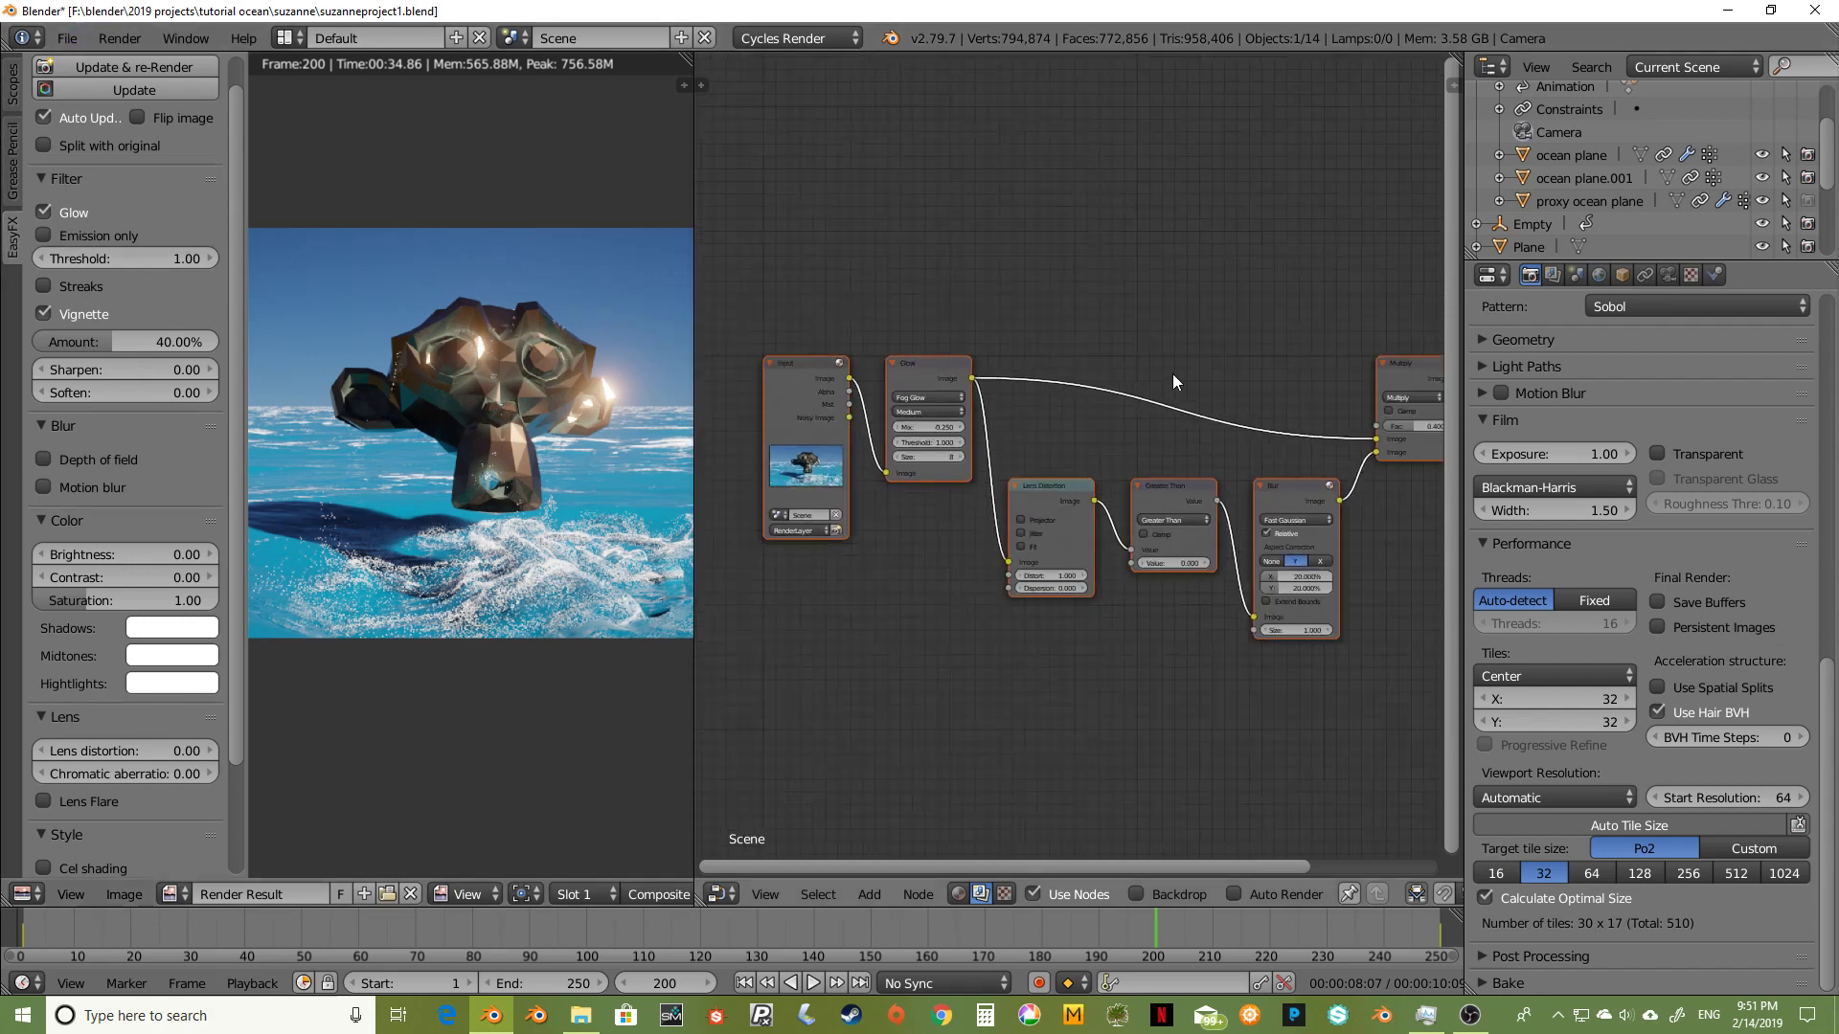
middle_drag(1190, 382, 968, 382)
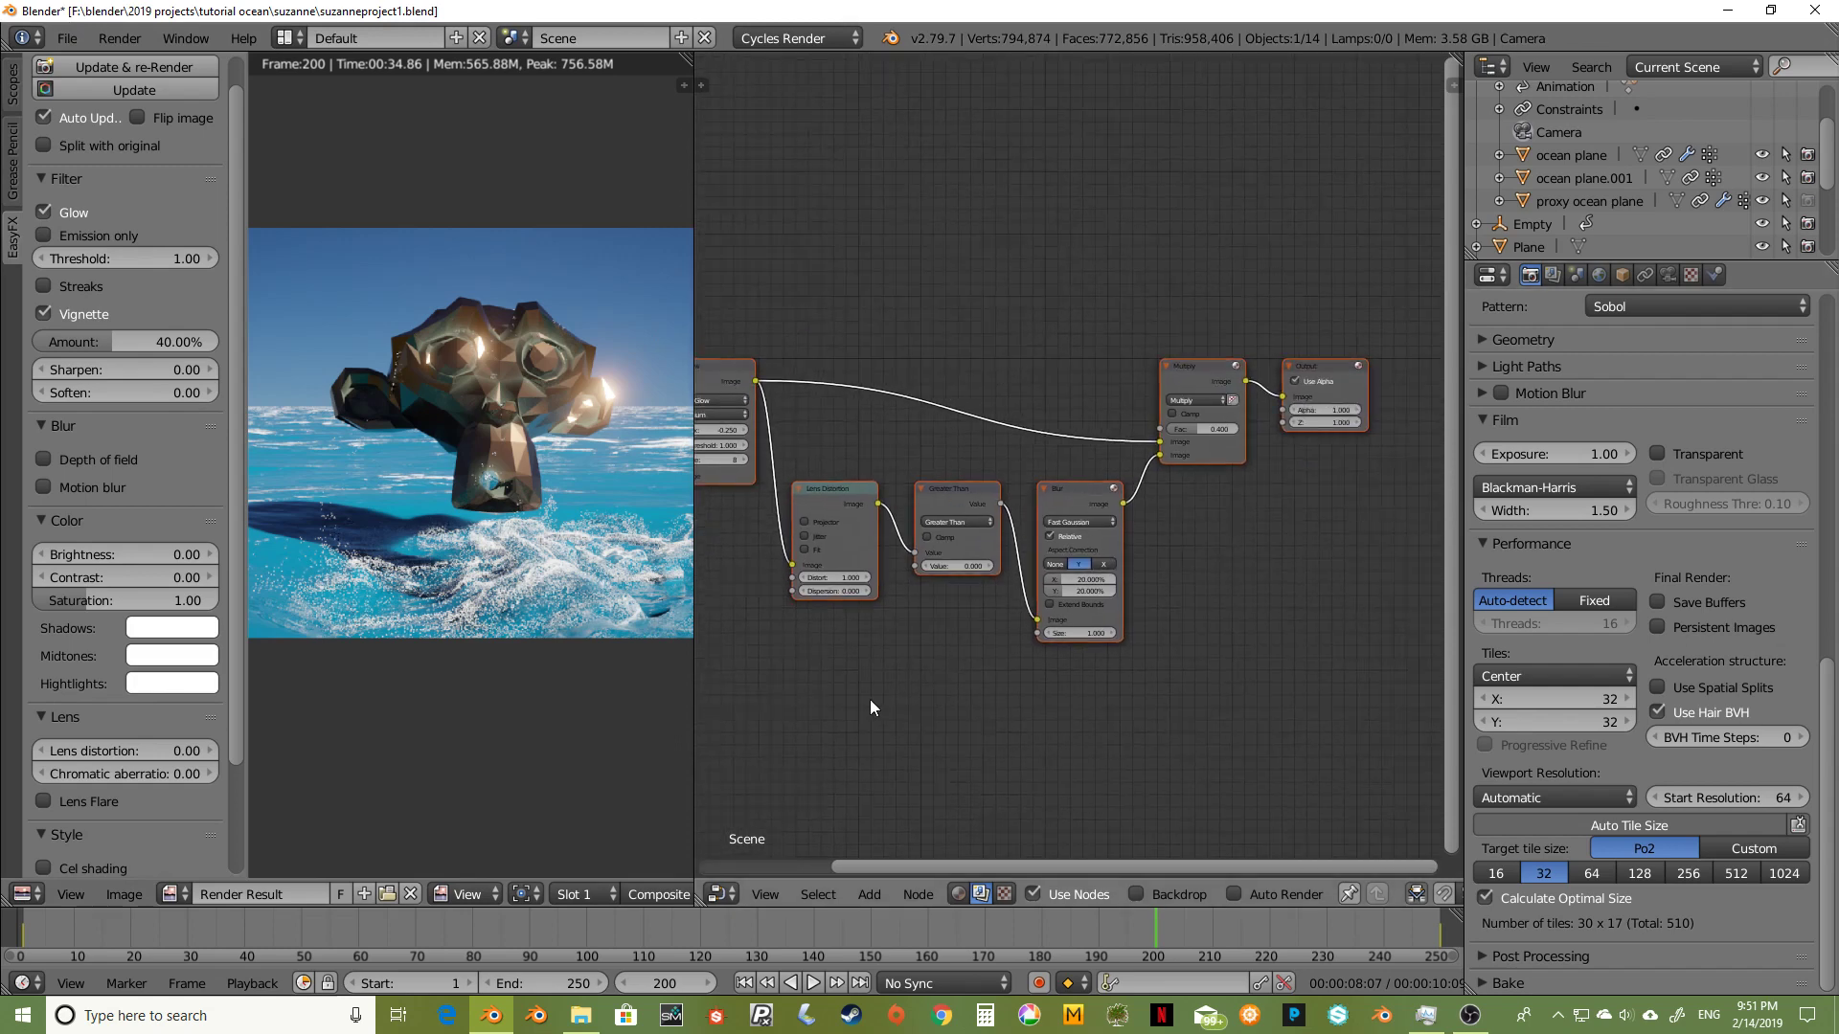
middle_drag(869, 699, 1146, 607)
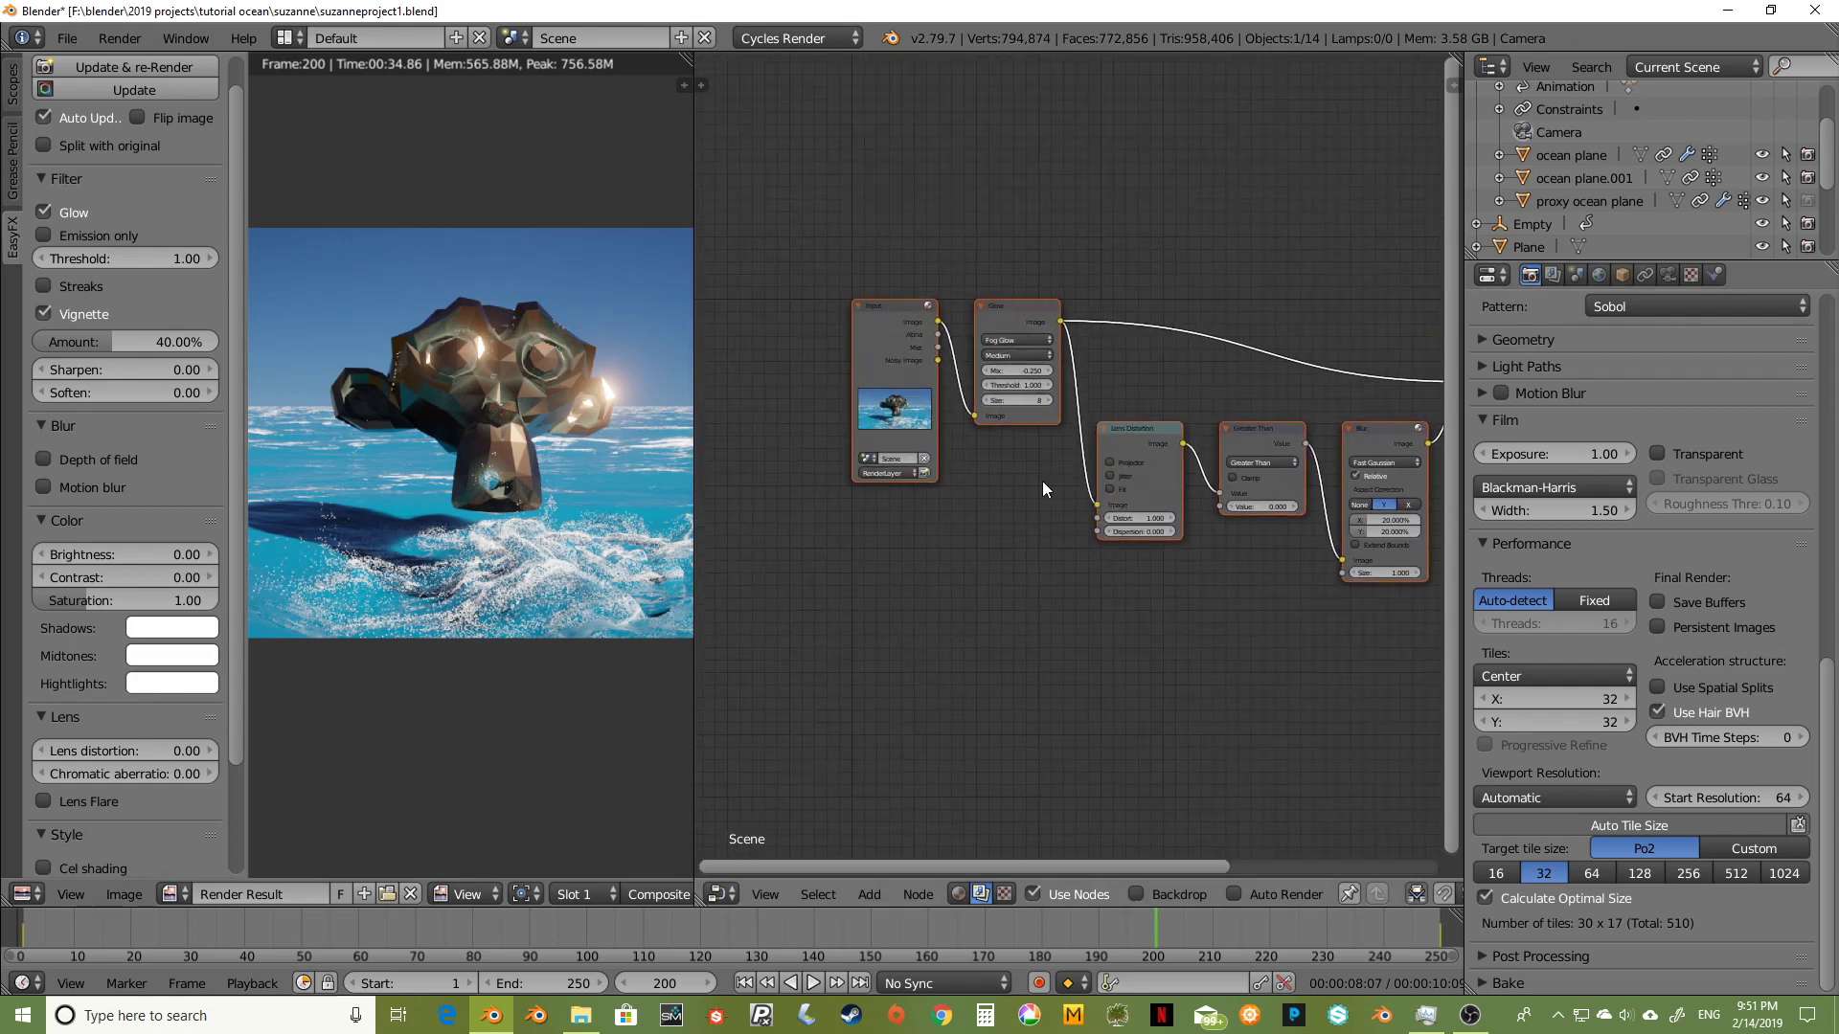
middle_drag(1124, 540, 1032, 531)
scroll(906, 437, up, 2)
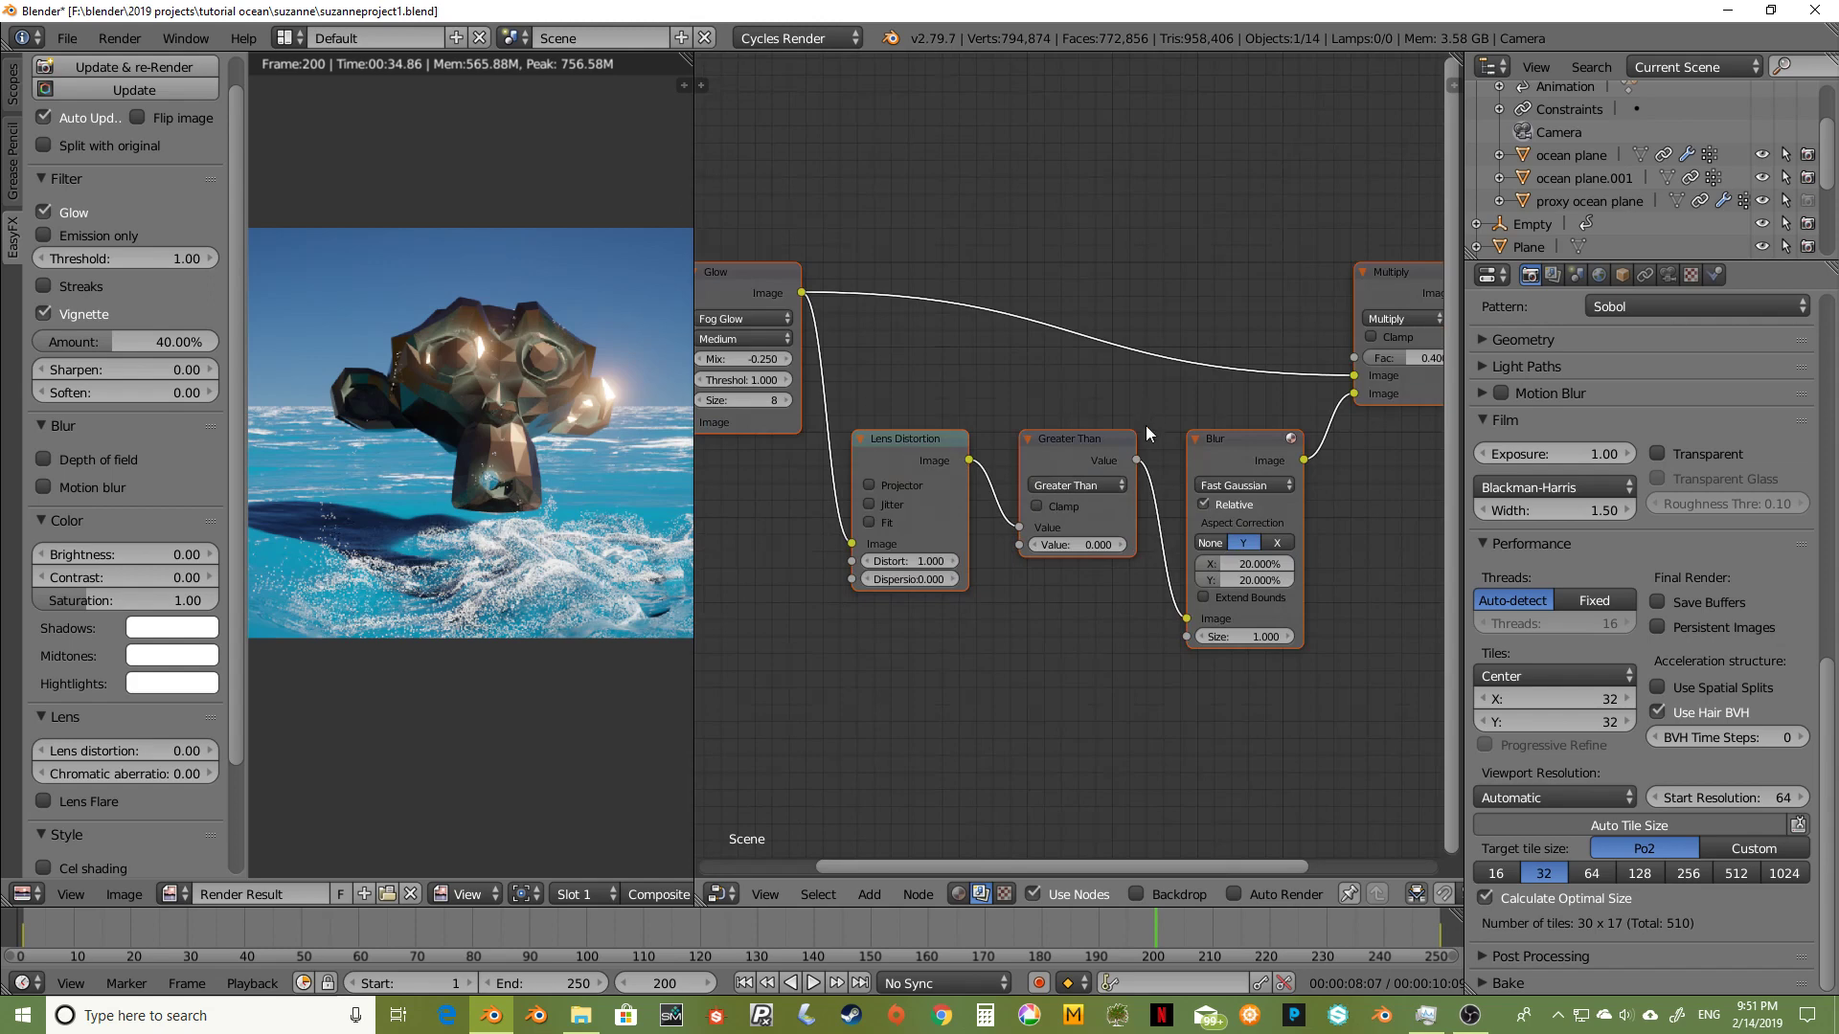
middle_drag(823, 720, 1197, 661)
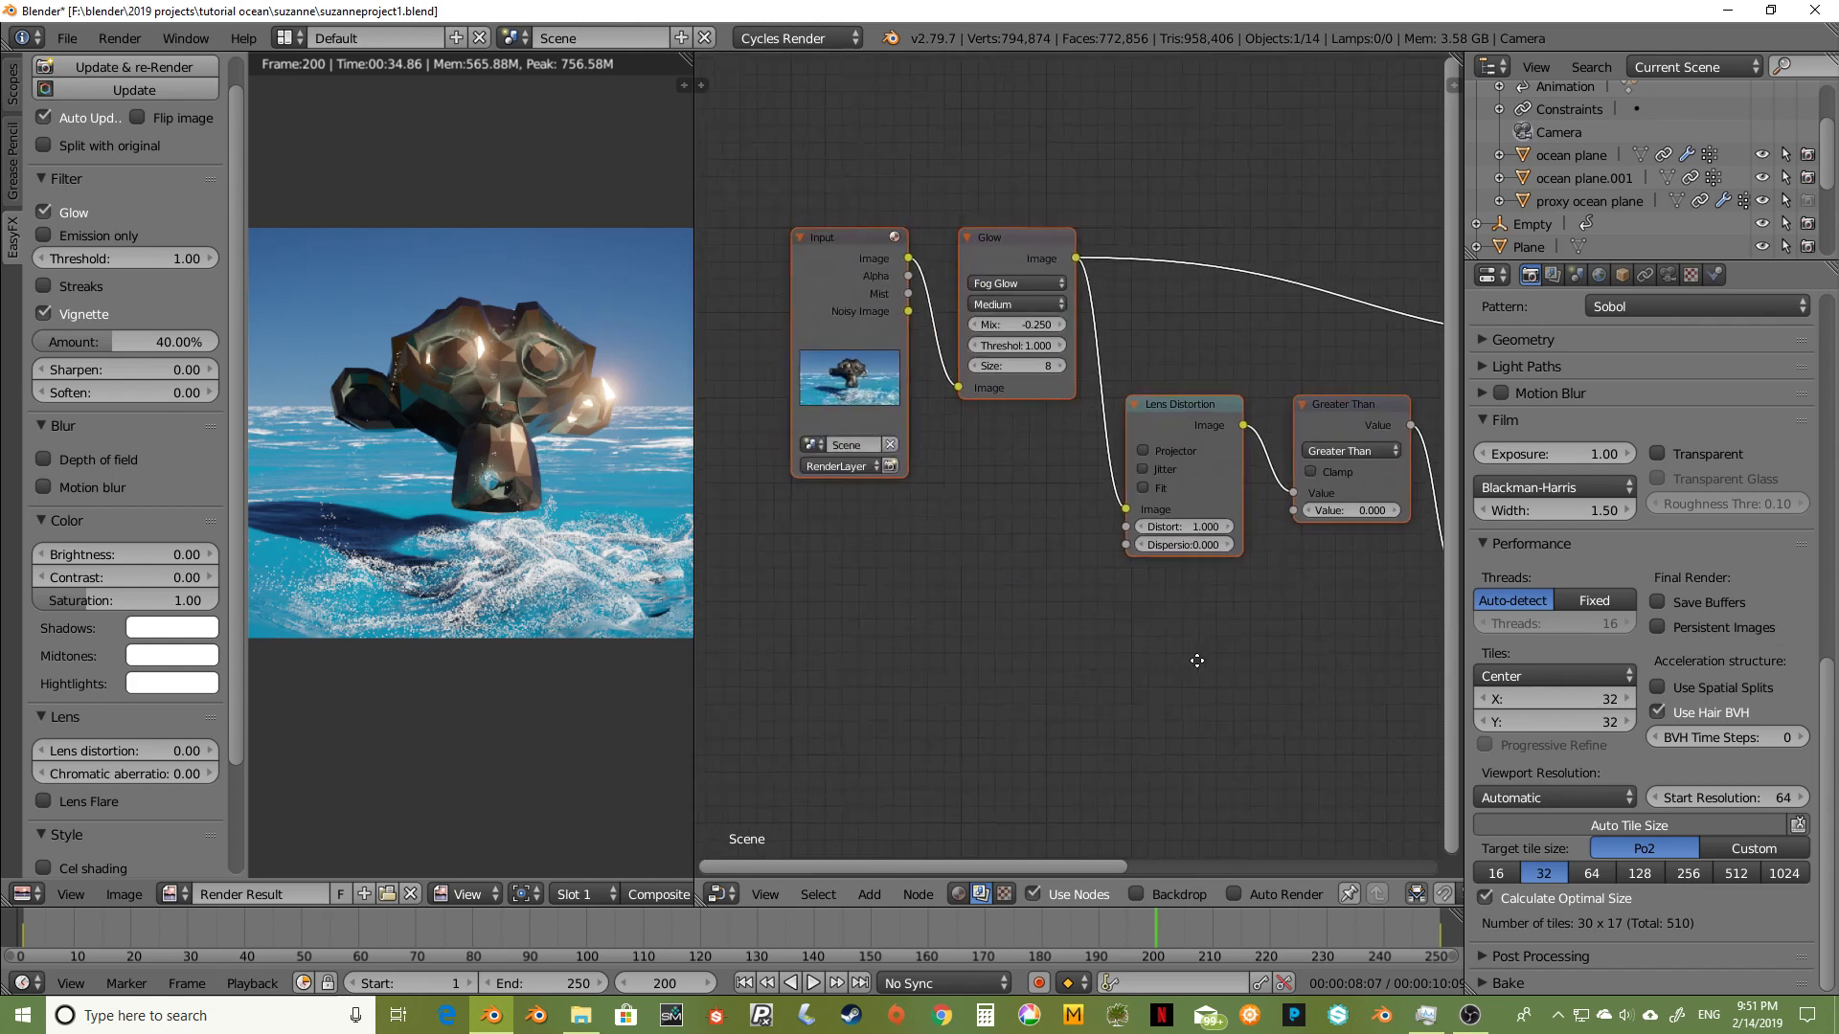
scroll(1121, 657, down, 2)
Step: Drag the Render Layers input node further left and readjust the render/node editor split
drag(954, 393, 749, 377)
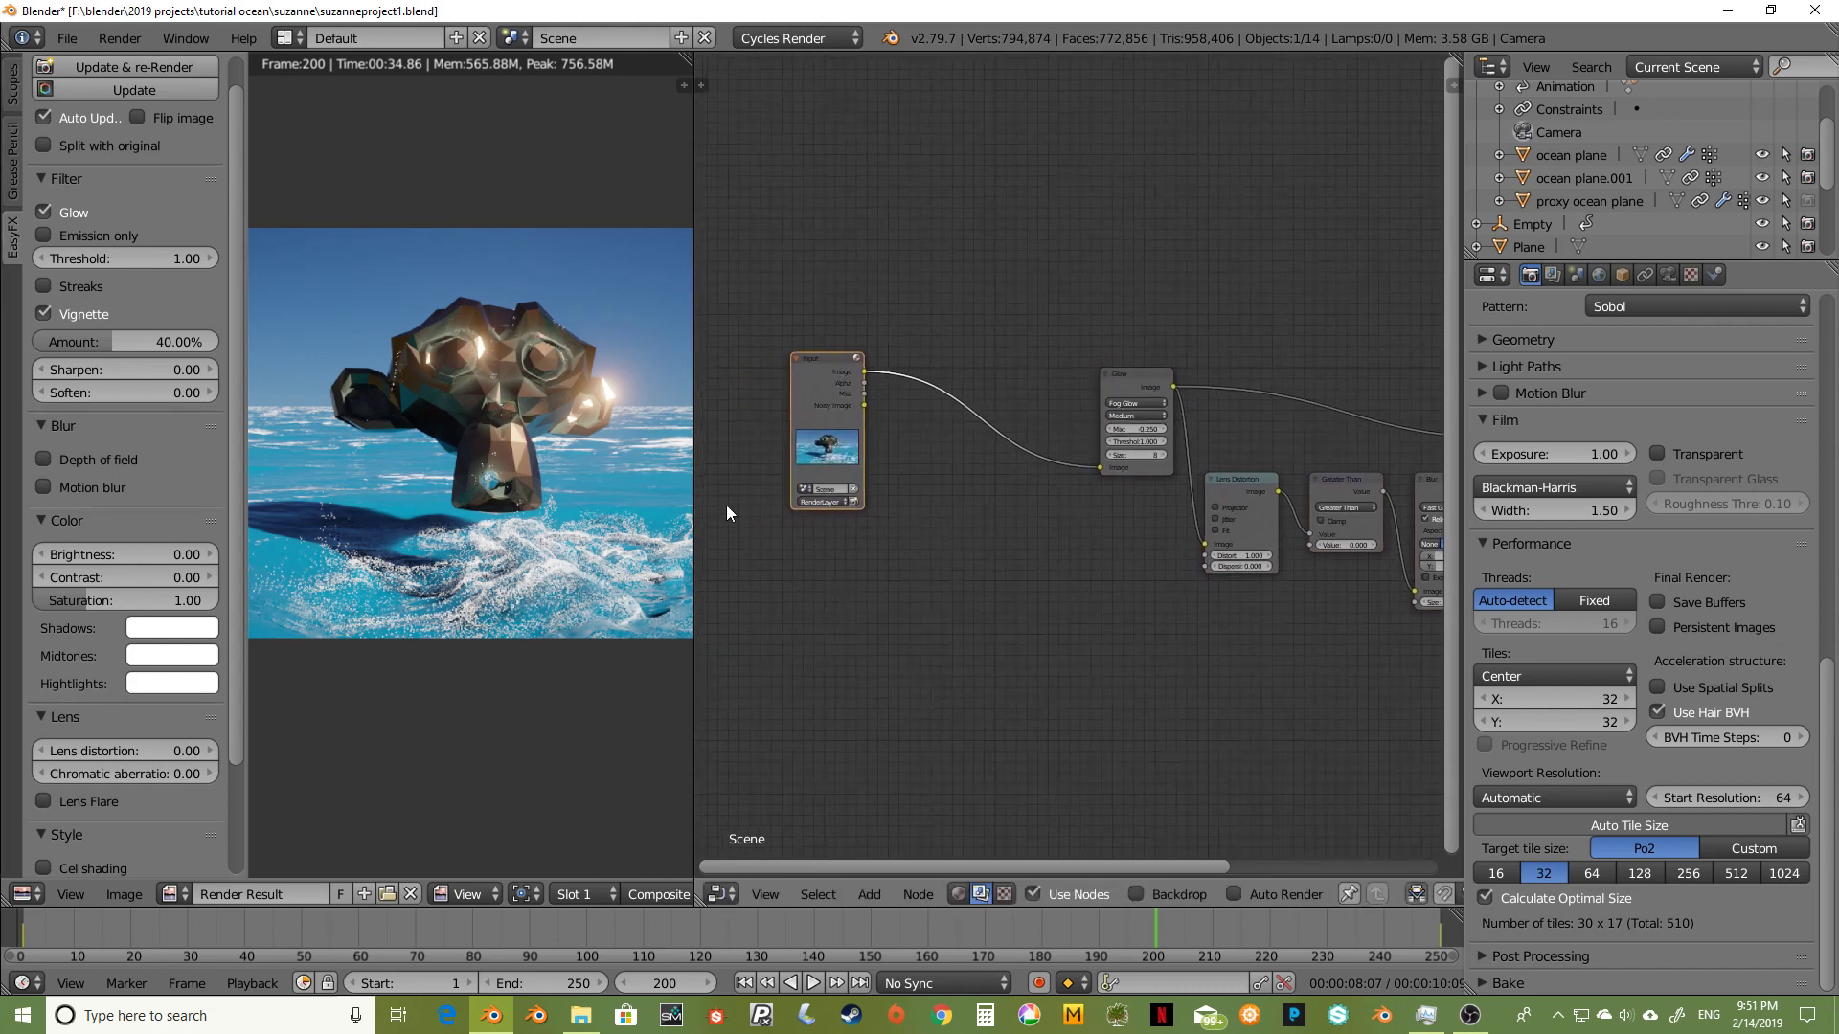
drag(695, 498, 984, 544)
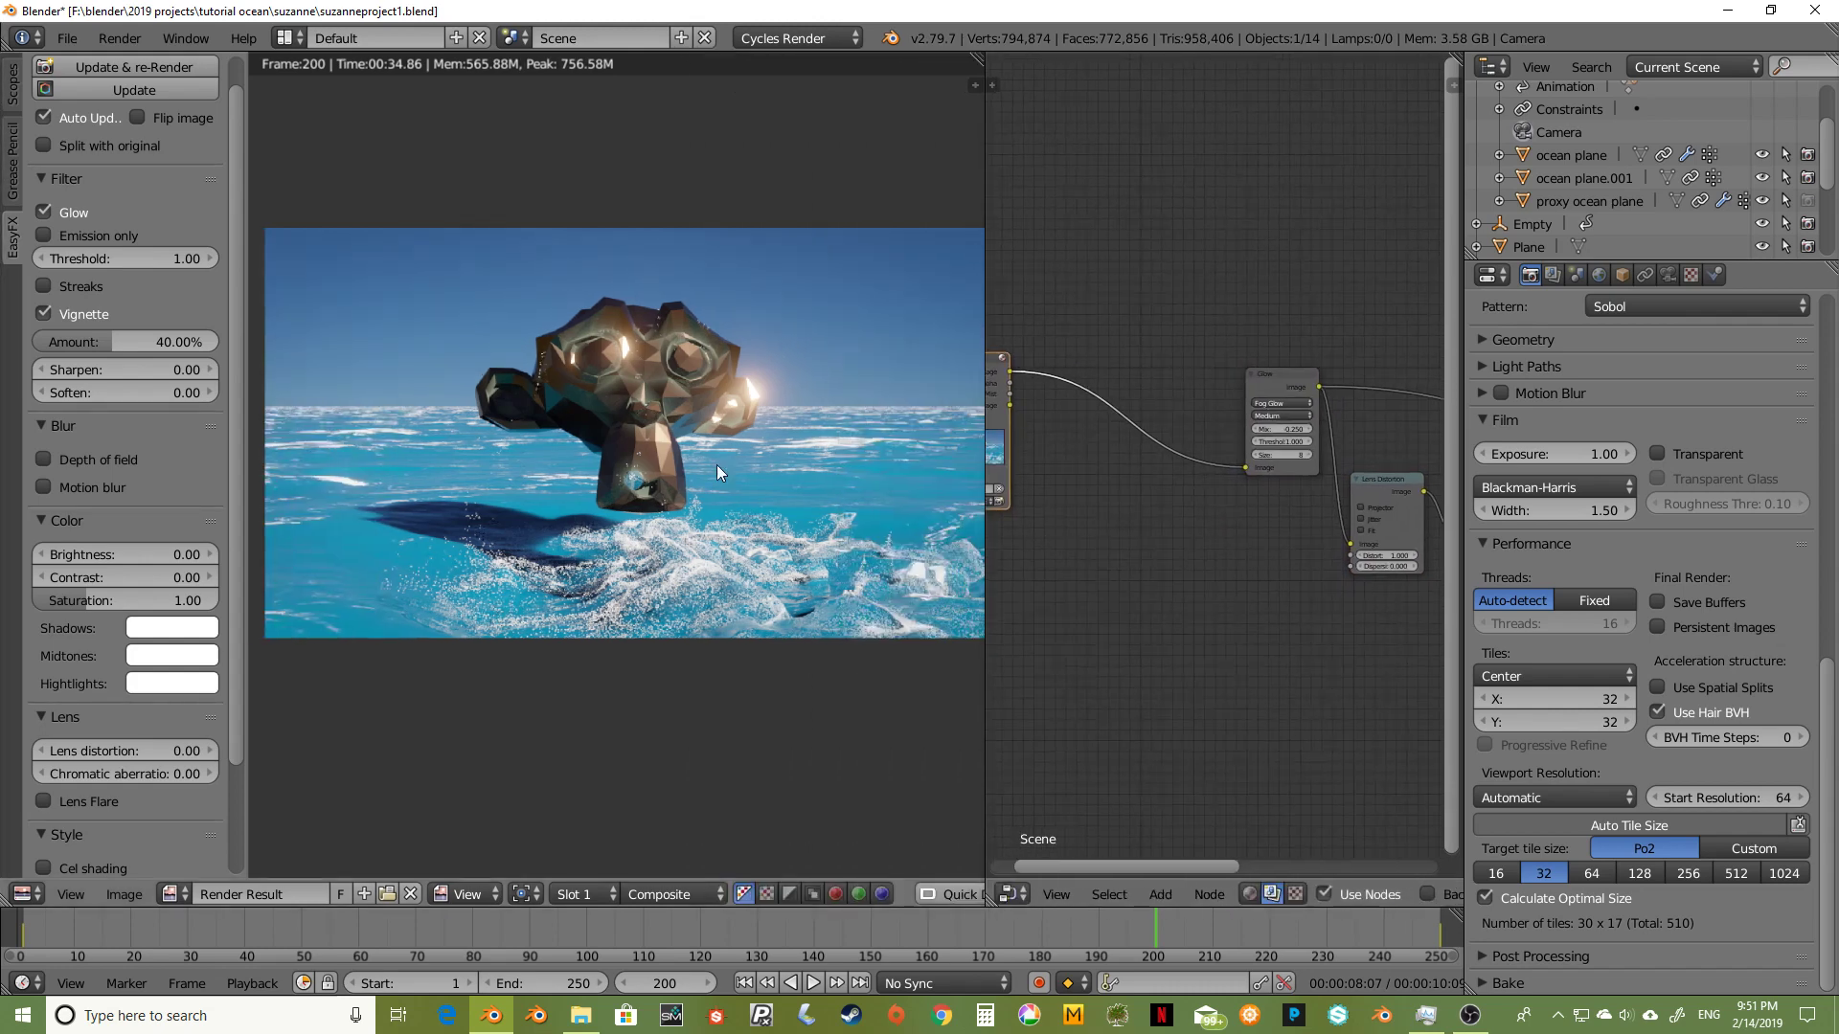
middle_drag(1222, 565, 1194, 572)
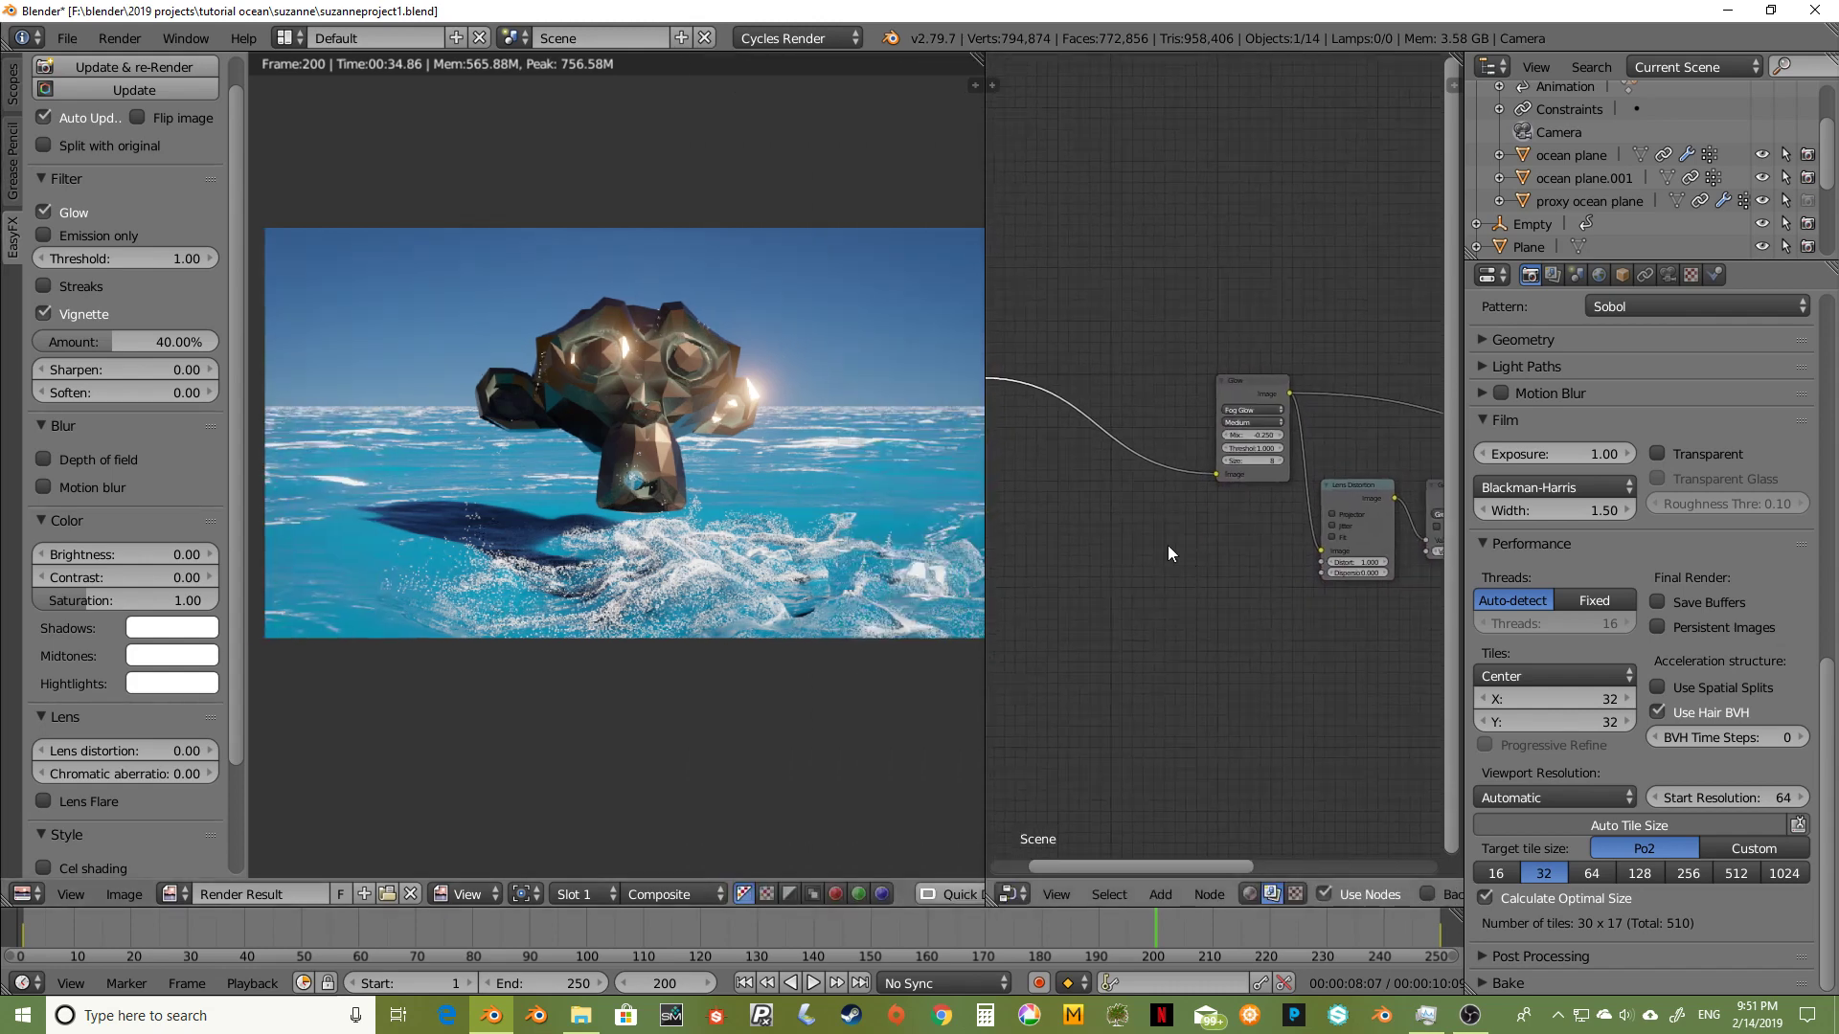
drag(986, 251, 618, 402)
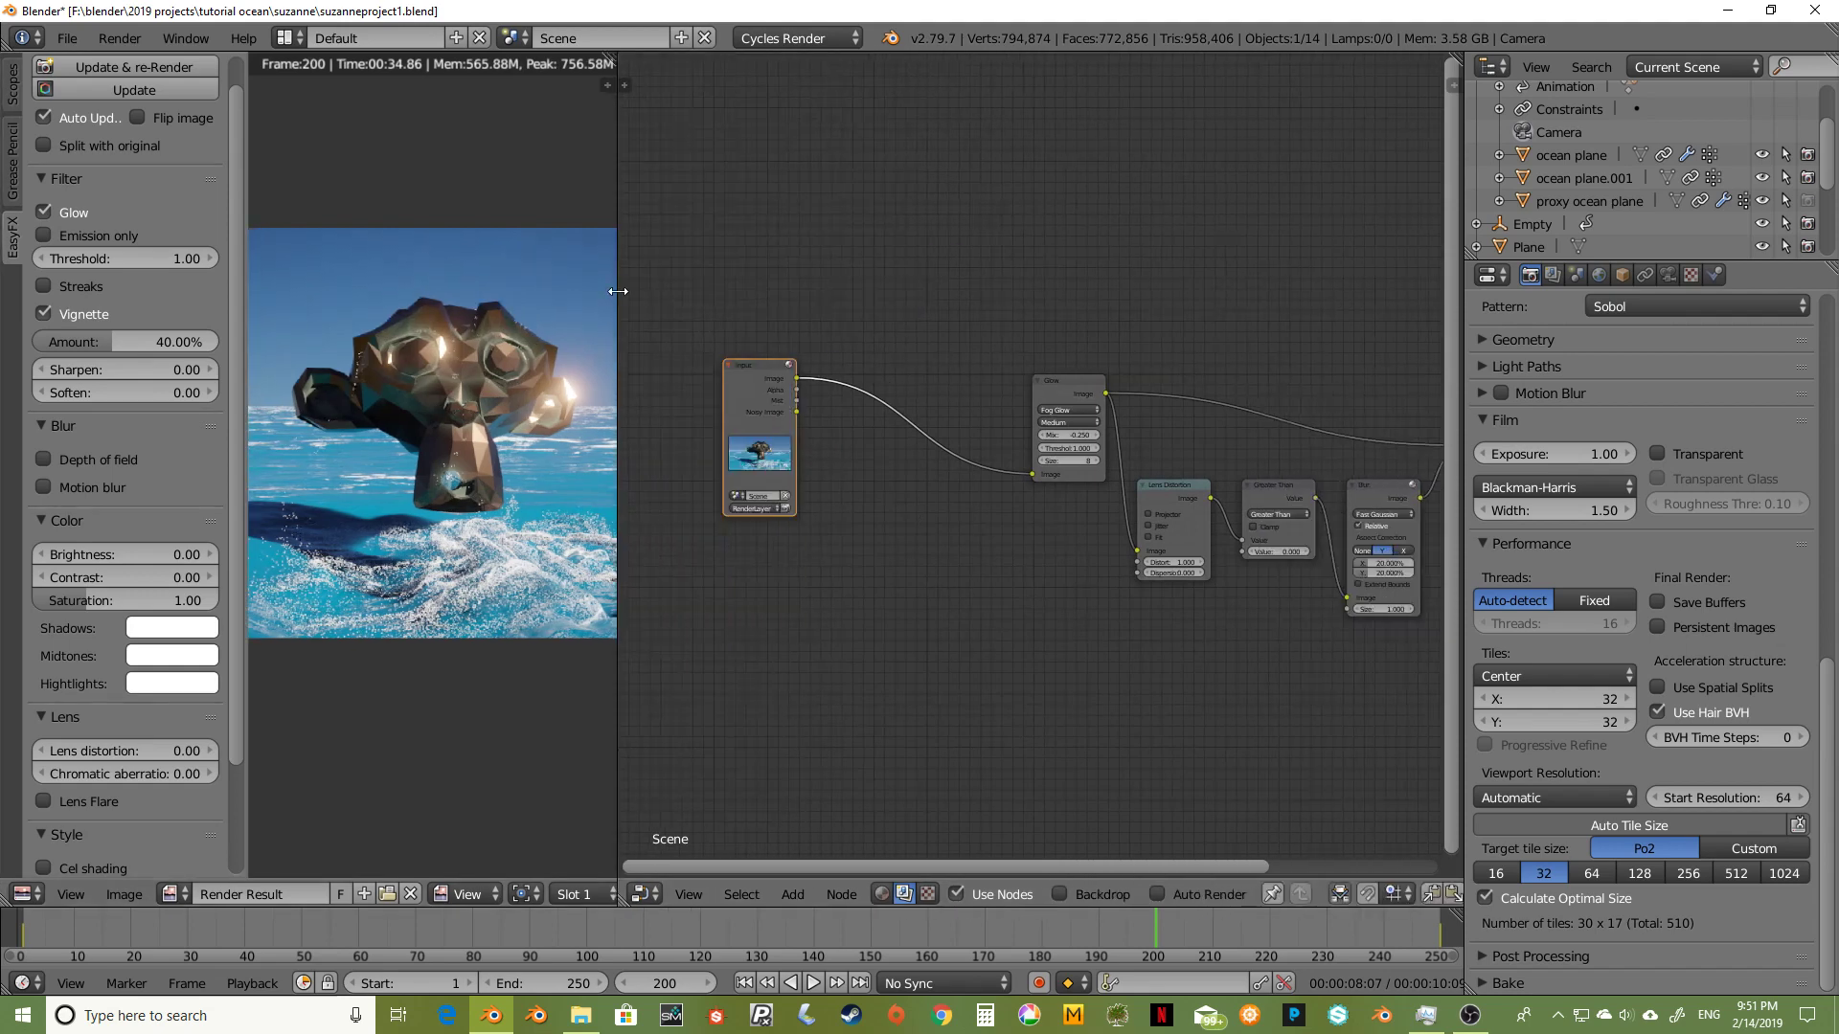
middle_drag(830, 565, 941, 577)
scroll(940, 554, up, 2)
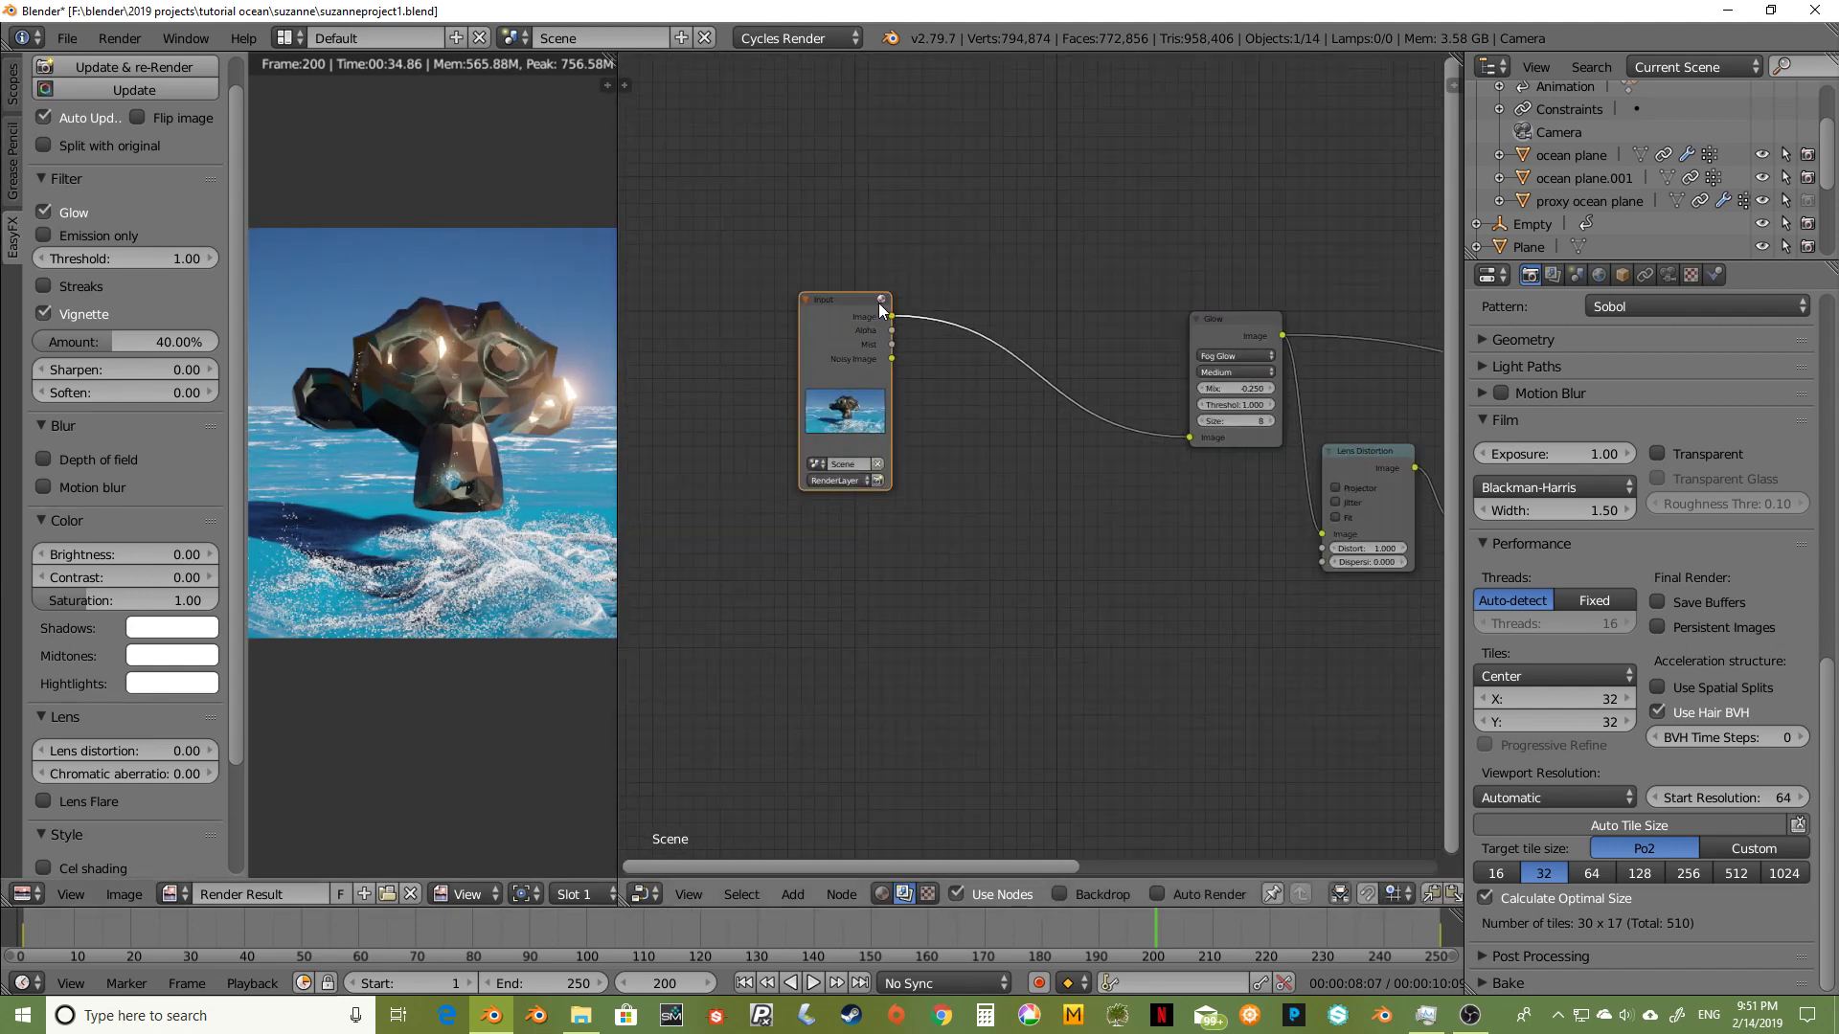
Step: Insert a Mix node between Input and Glow, feeding the Mist pass into its Fac
key(shift+a)
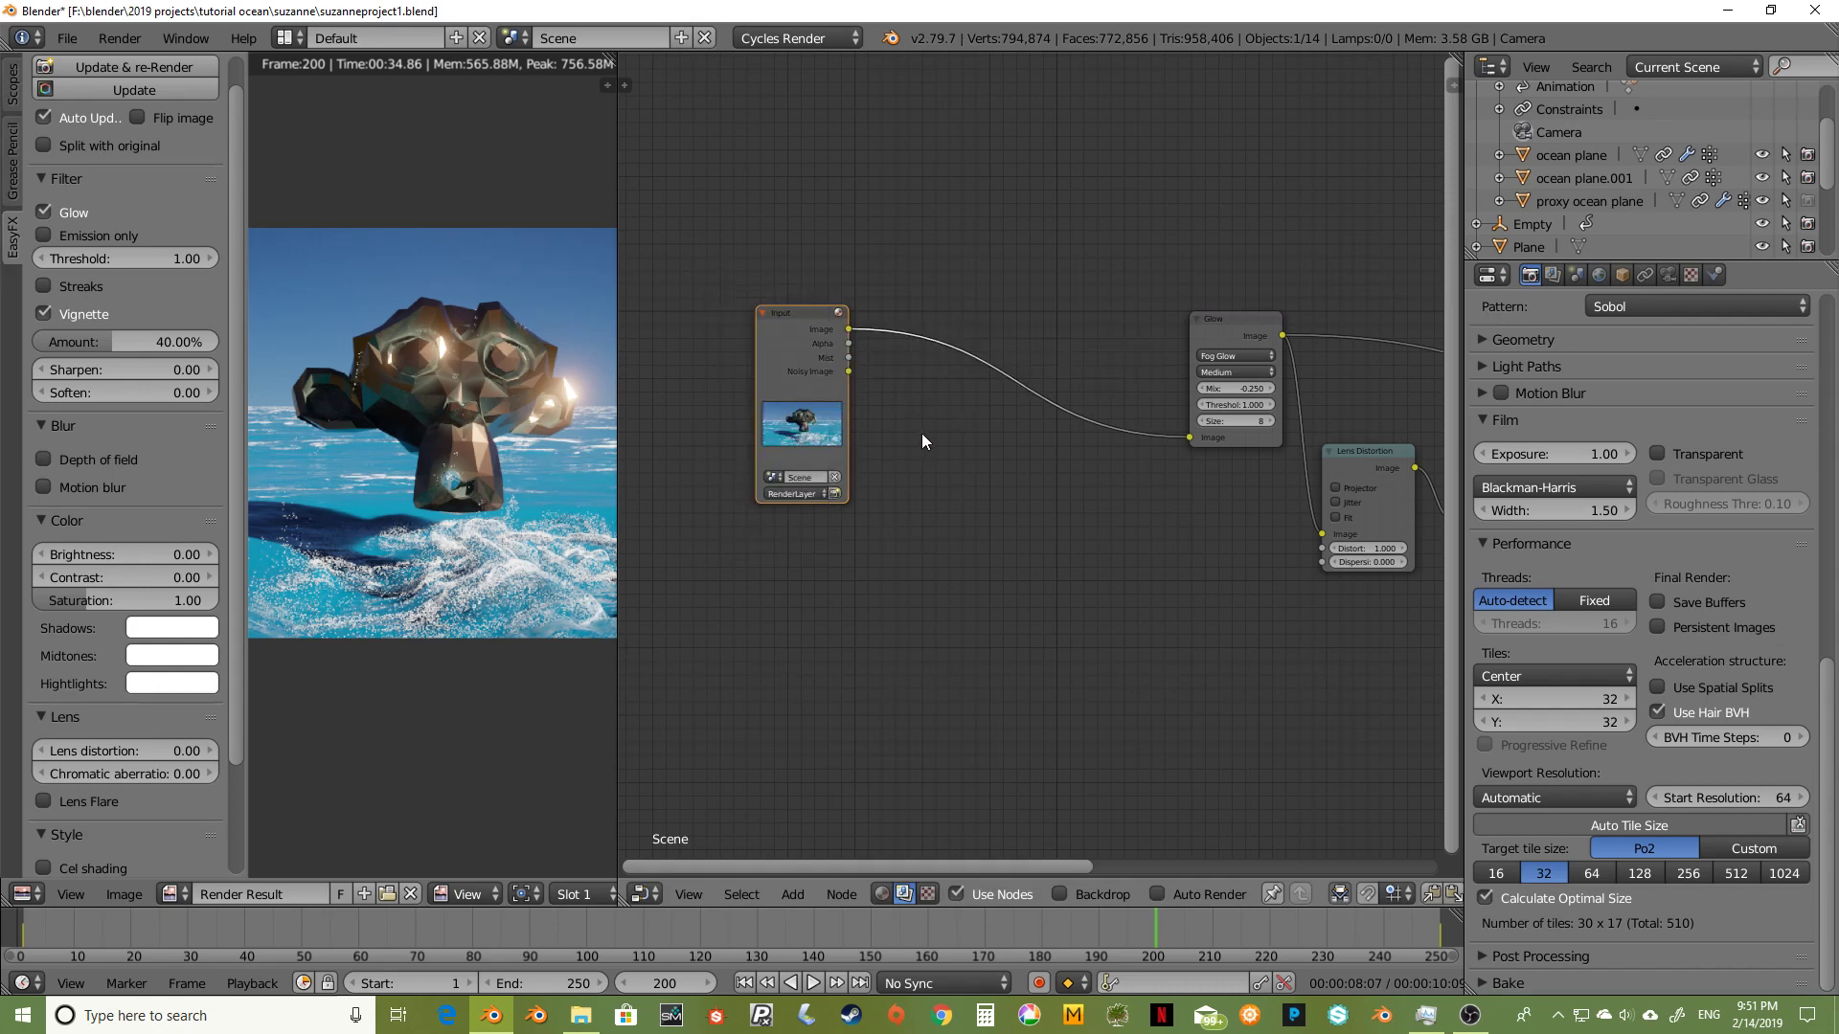
key(shift+a)
mouse_move(891, 496)
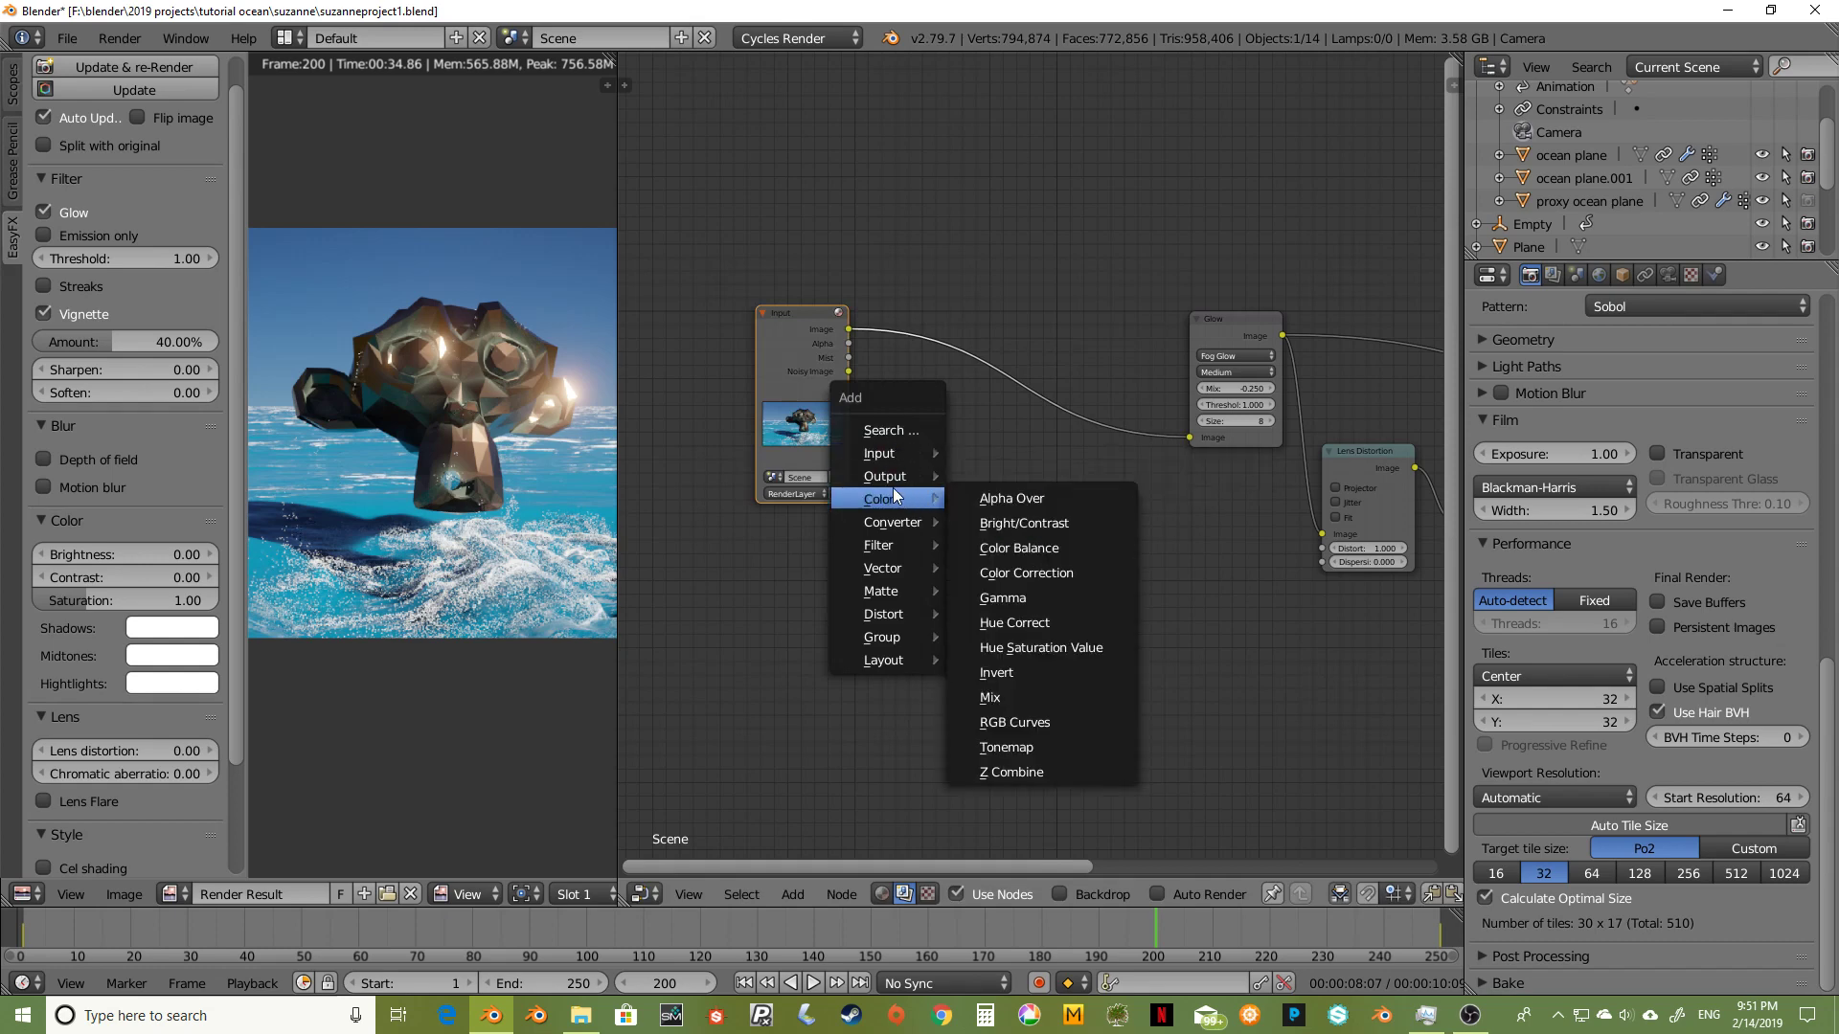
click(1010, 698)
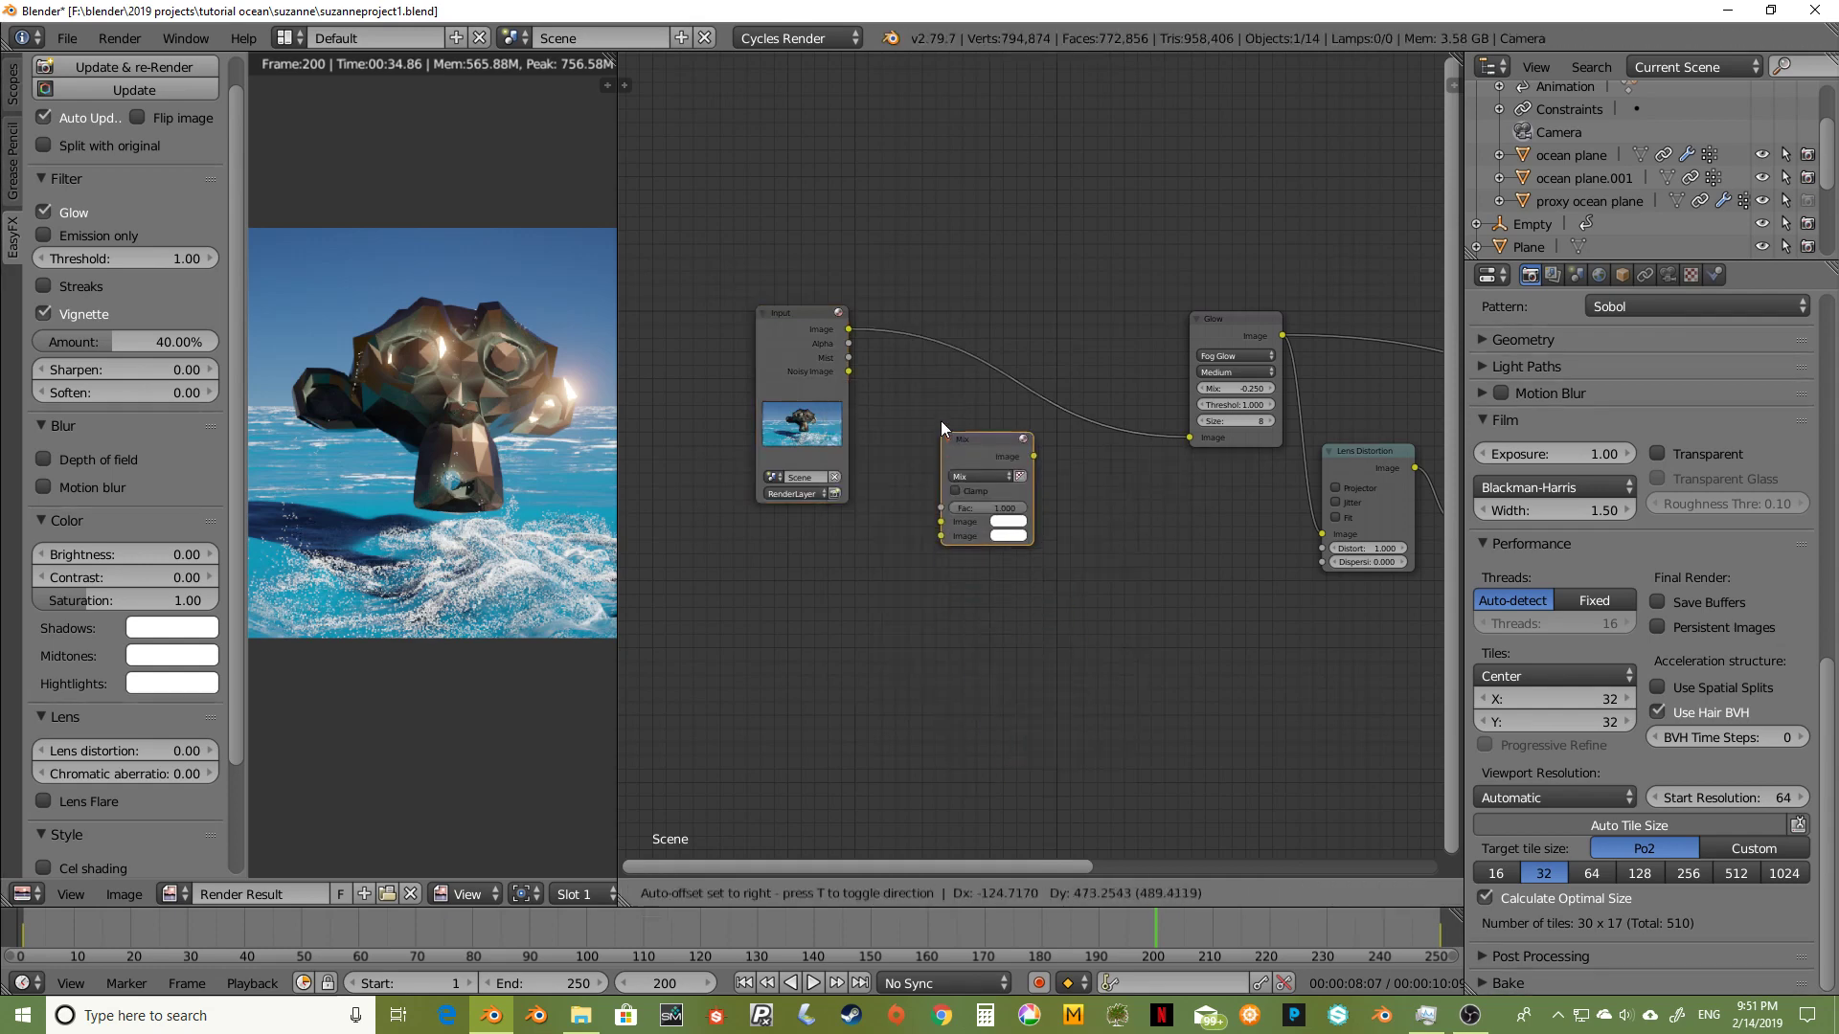
click(965, 324)
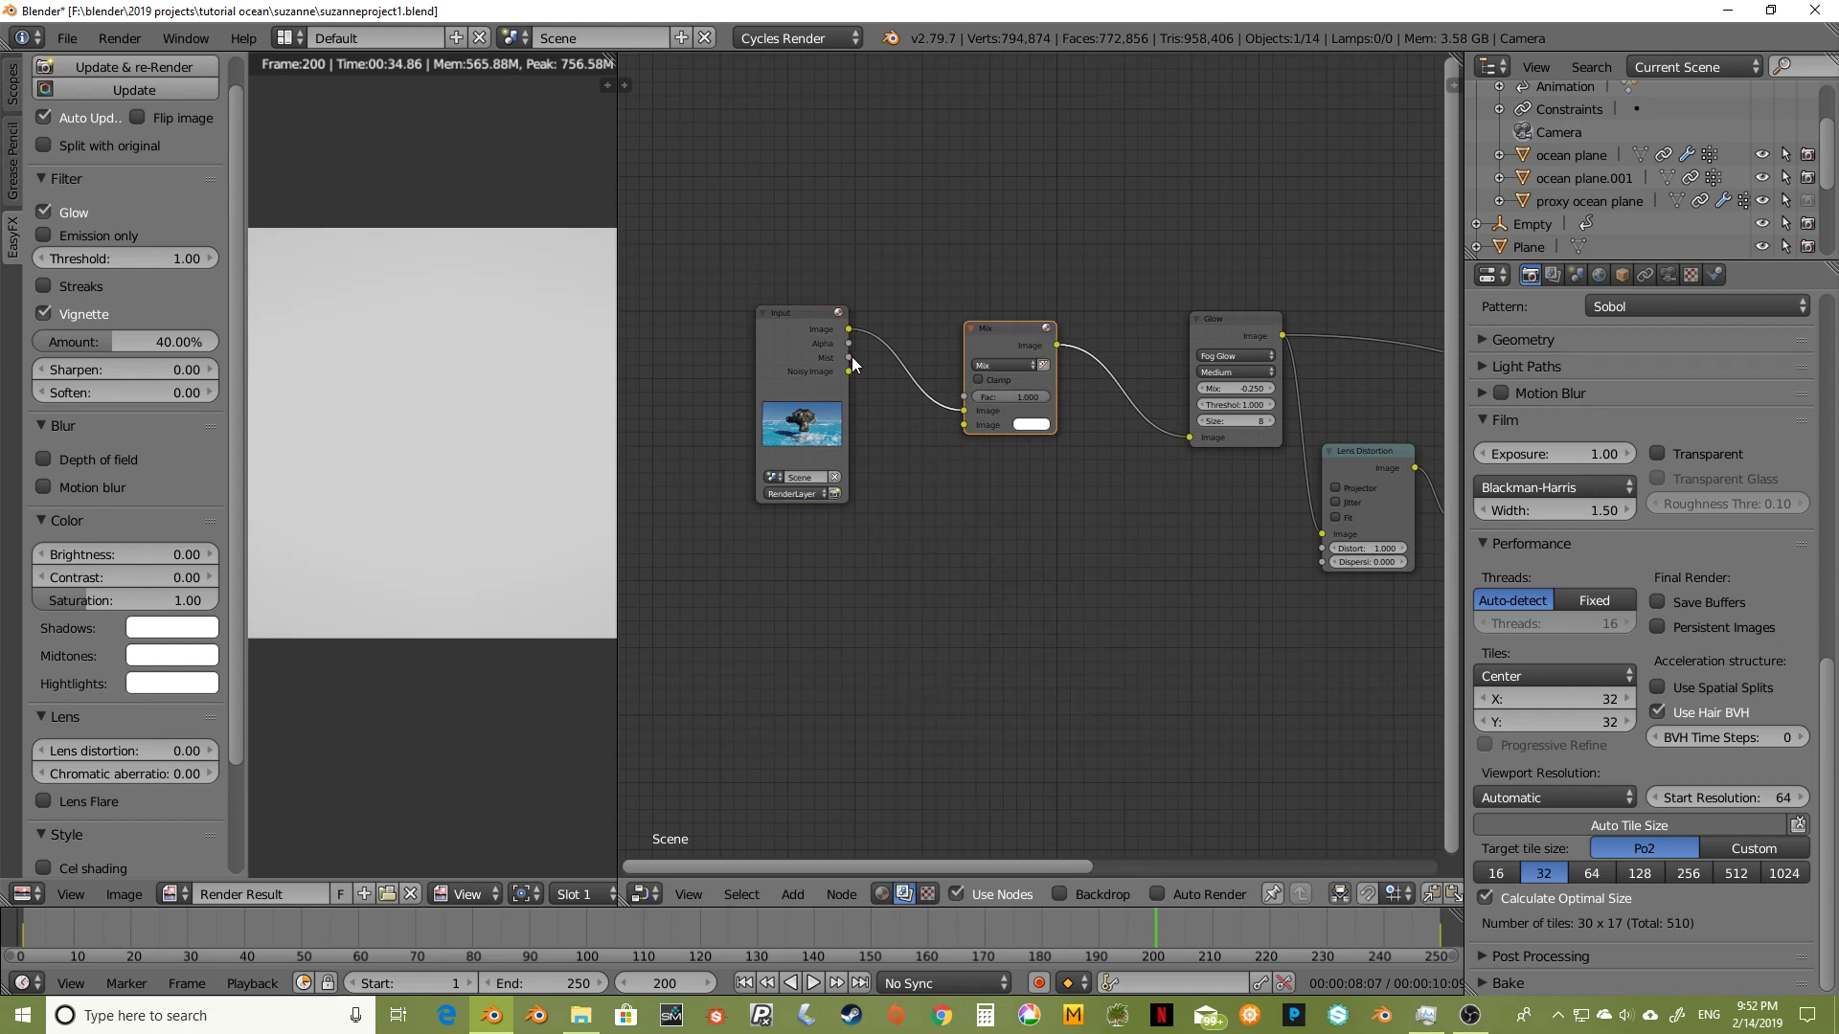
drag(850, 358, 965, 396)
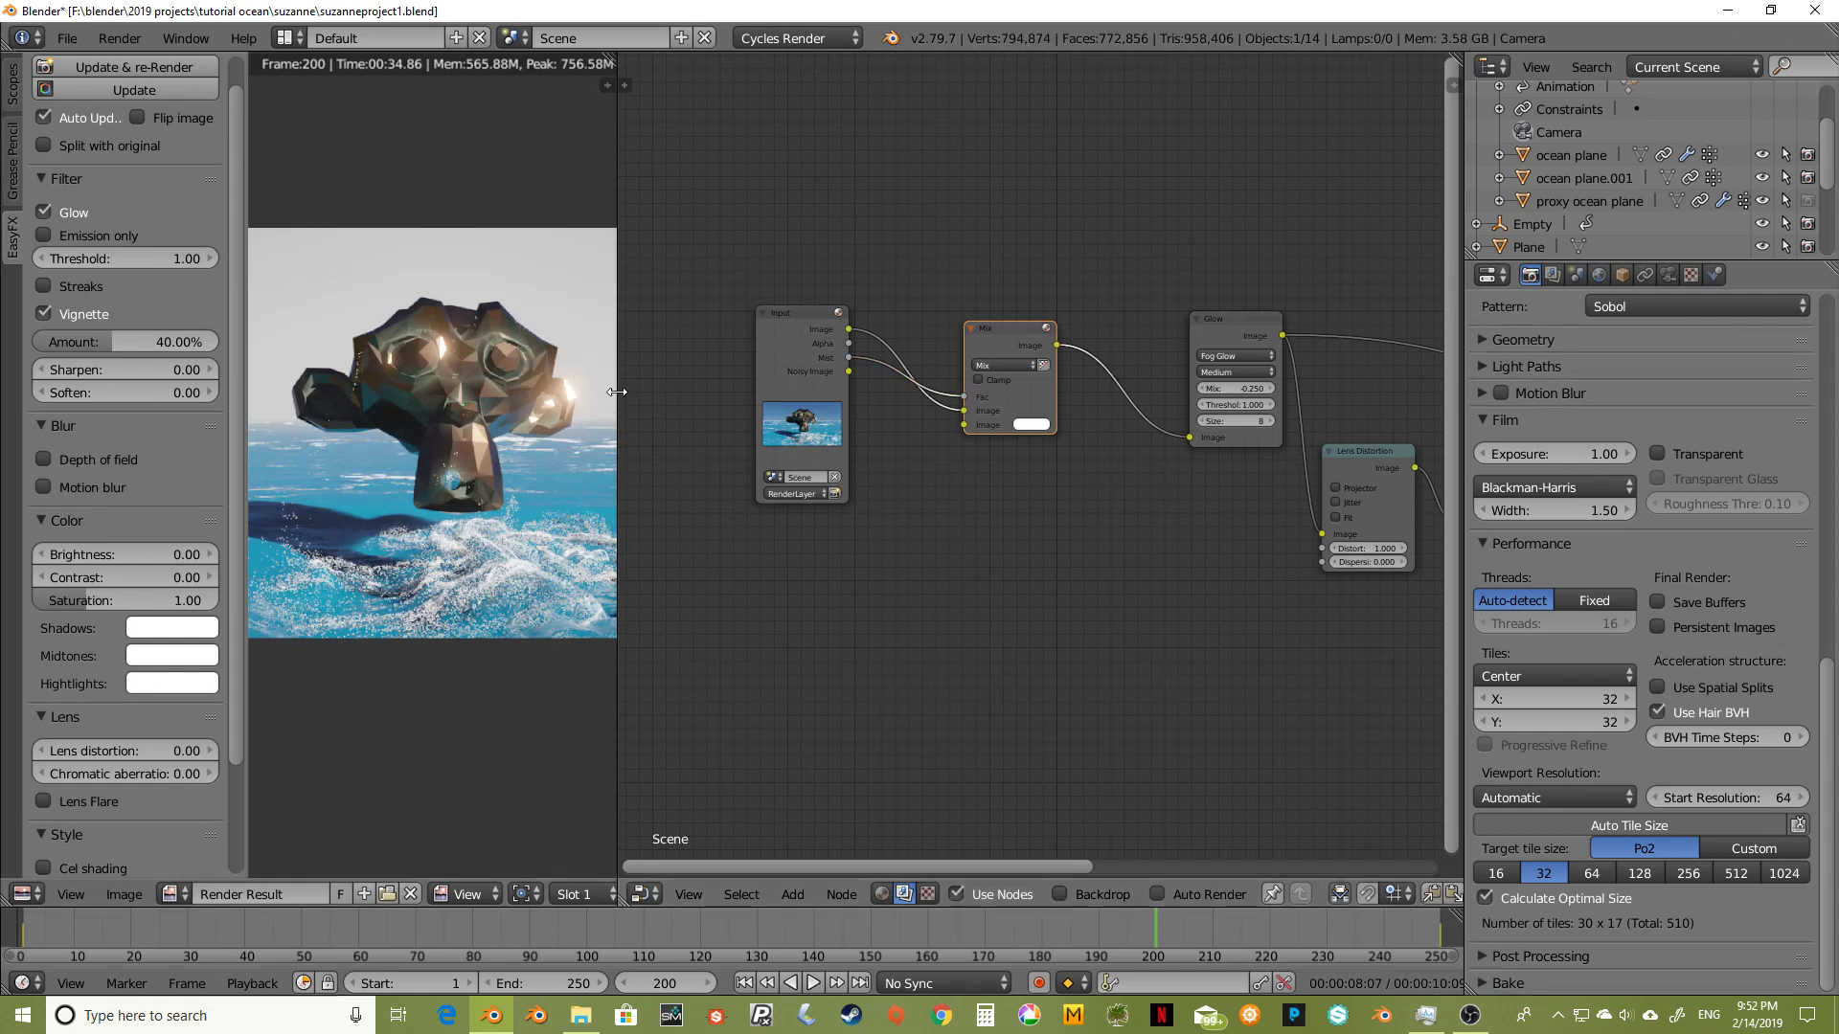
Step: Add a ColorRamp node on the link from Mist to the Mix factor
drag(619, 388, 847, 411)
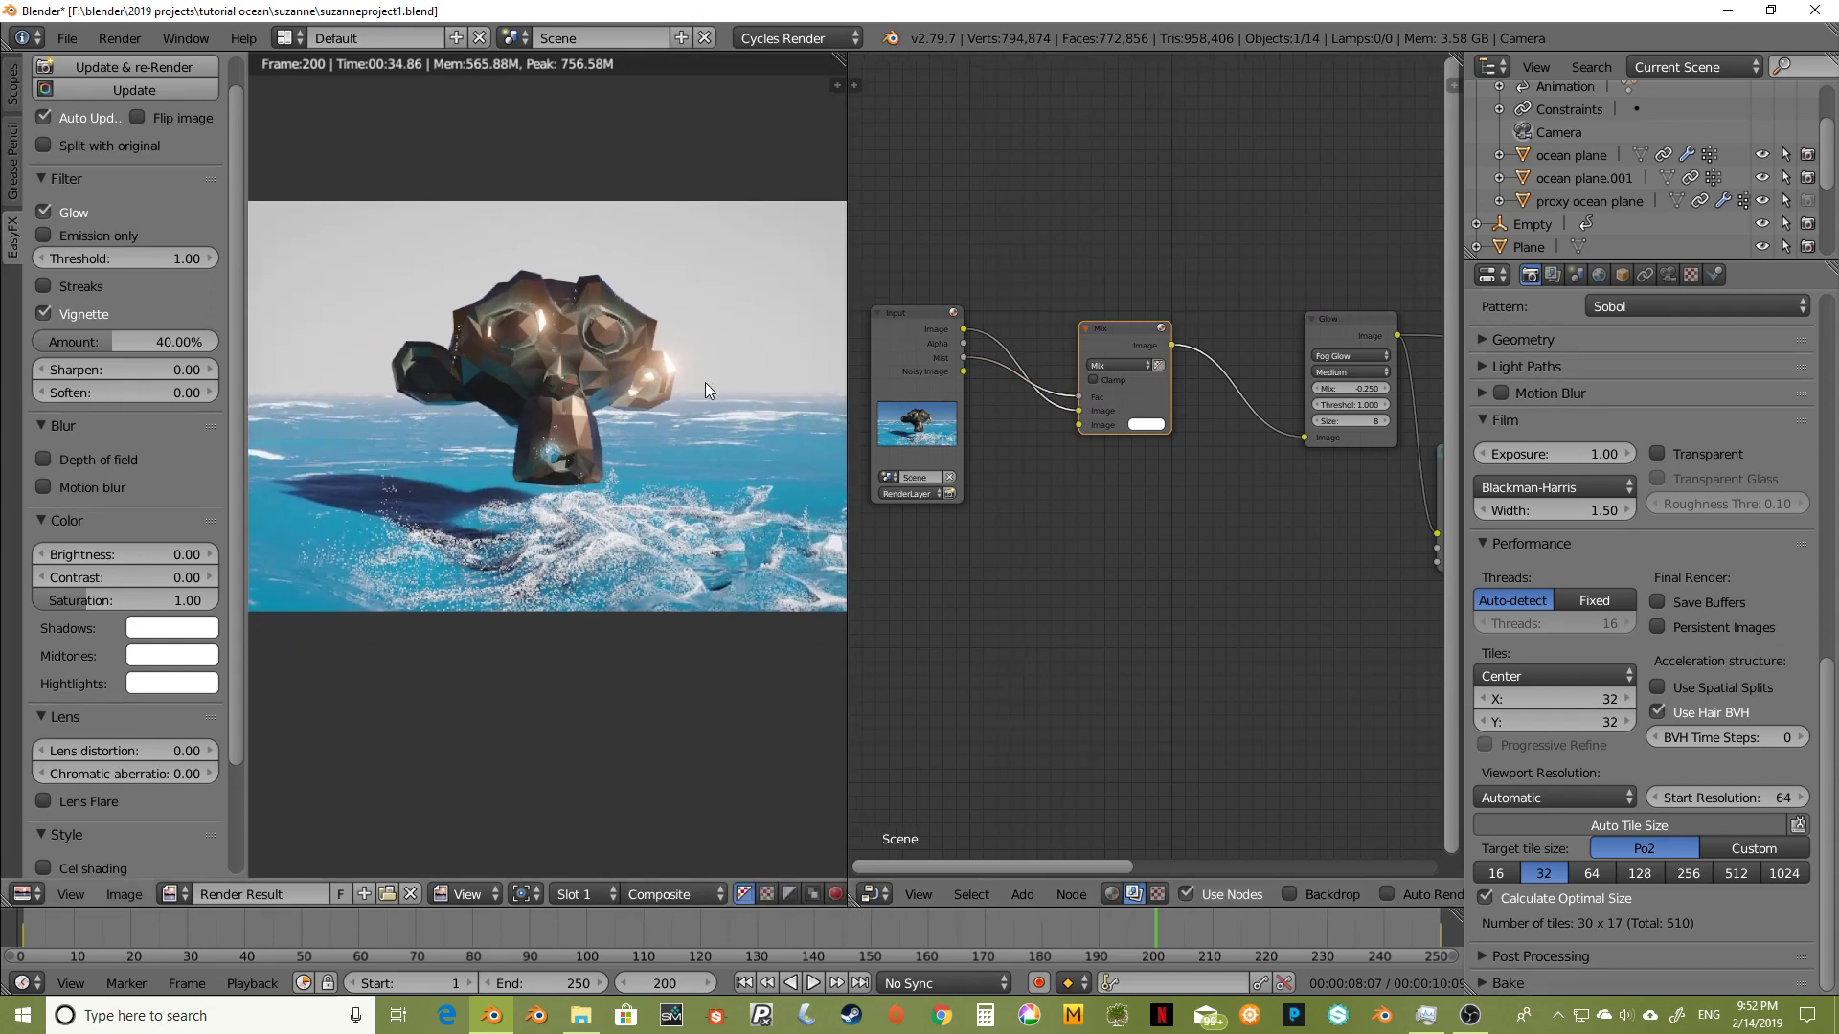
middle_drag(1006, 544, 1254, 529)
drag(1141, 306, 986, 306)
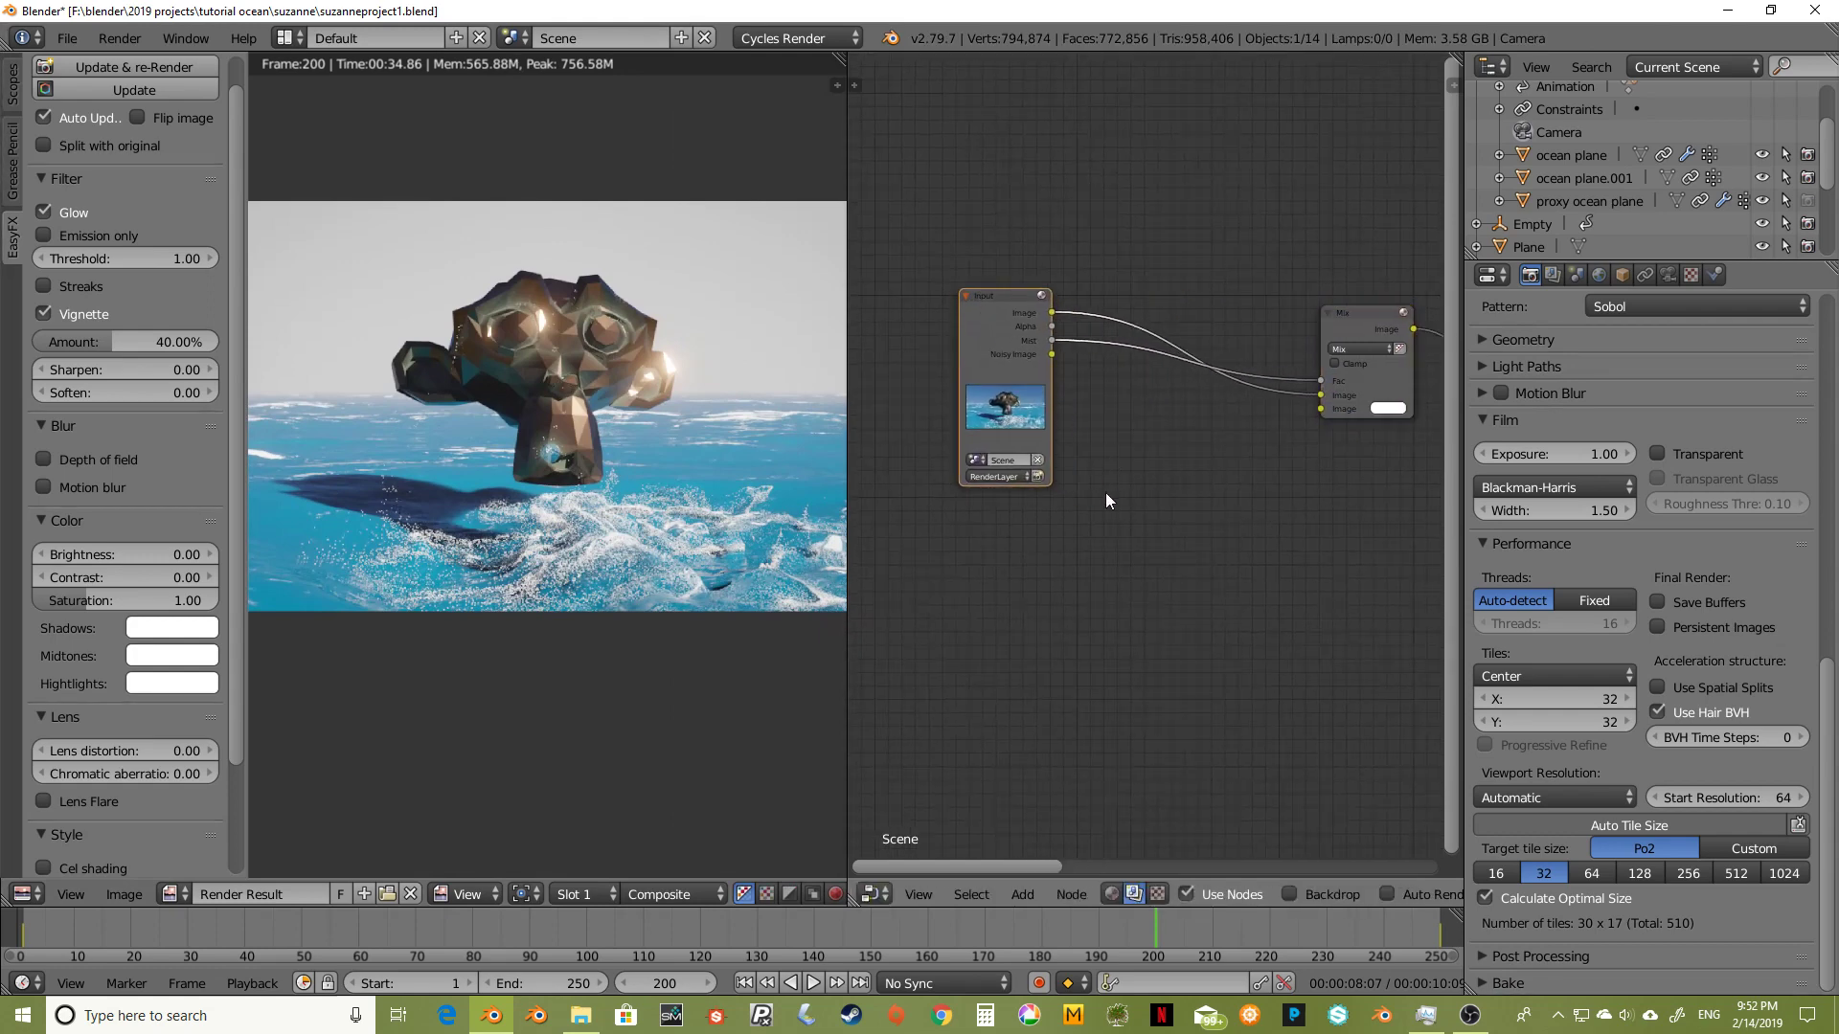
key(shift+a)
mouse_move(1106, 494)
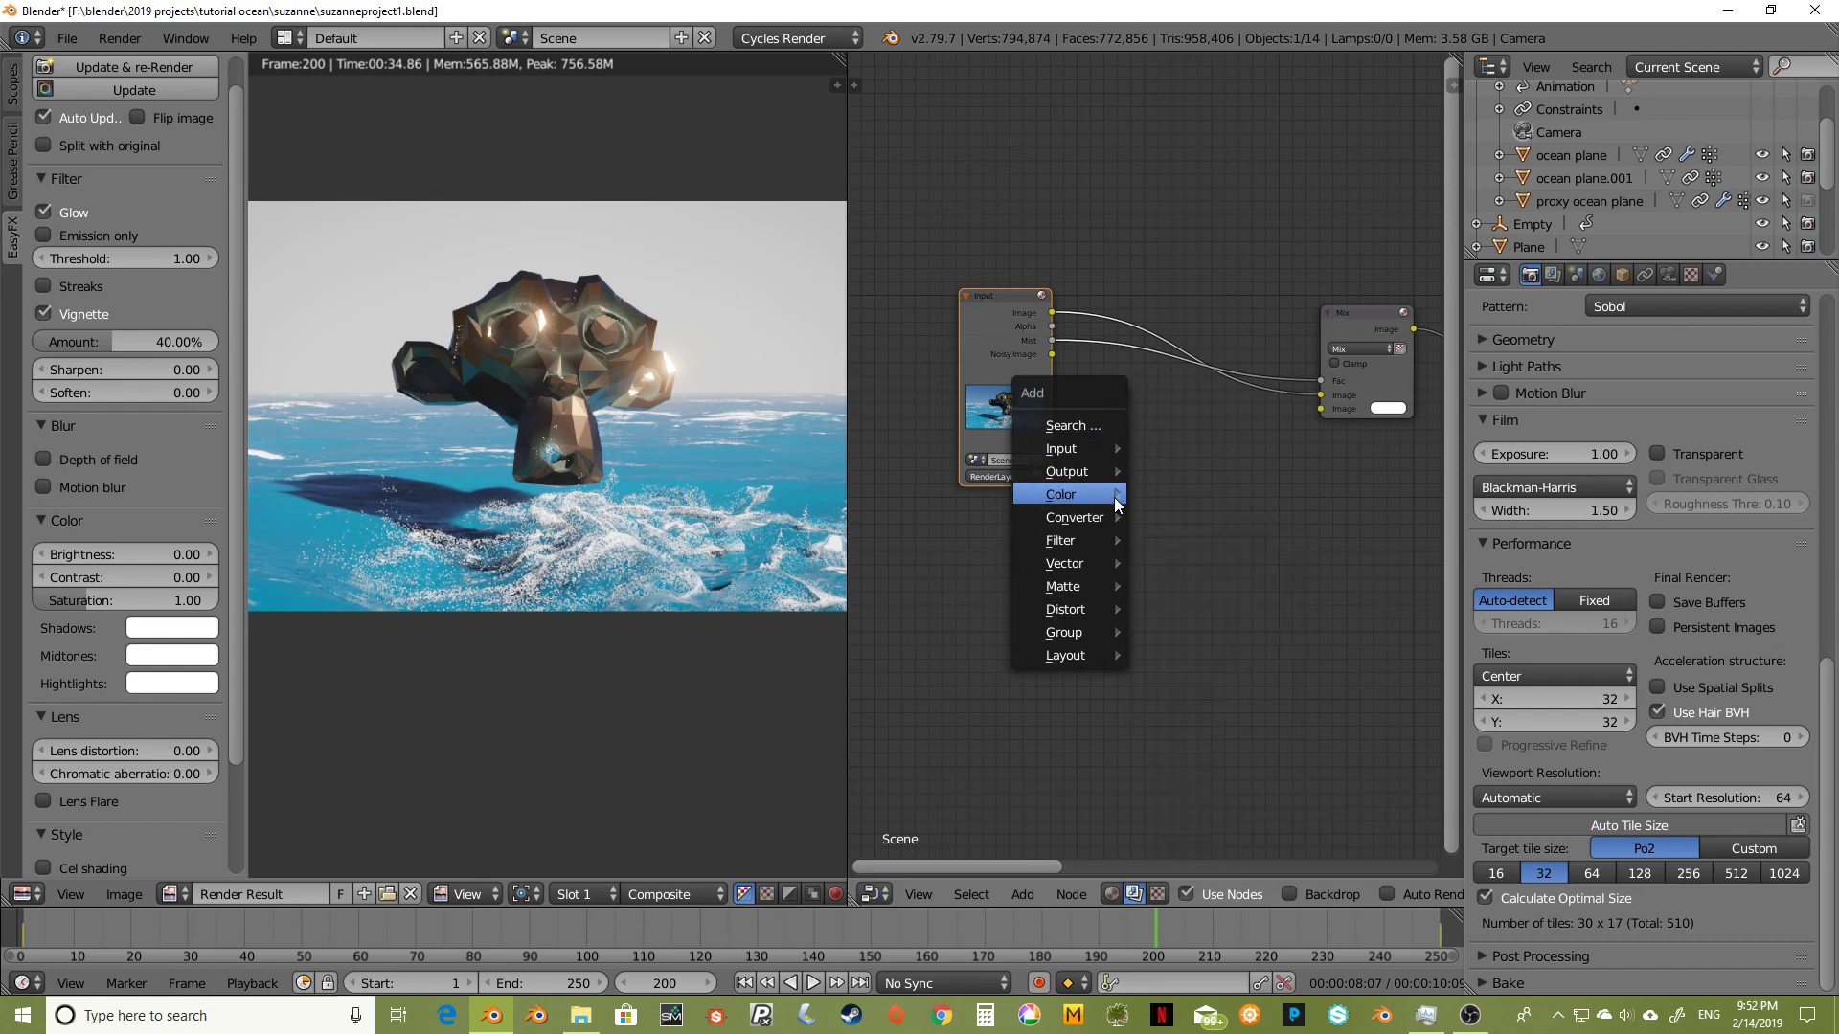
click(1197, 541)
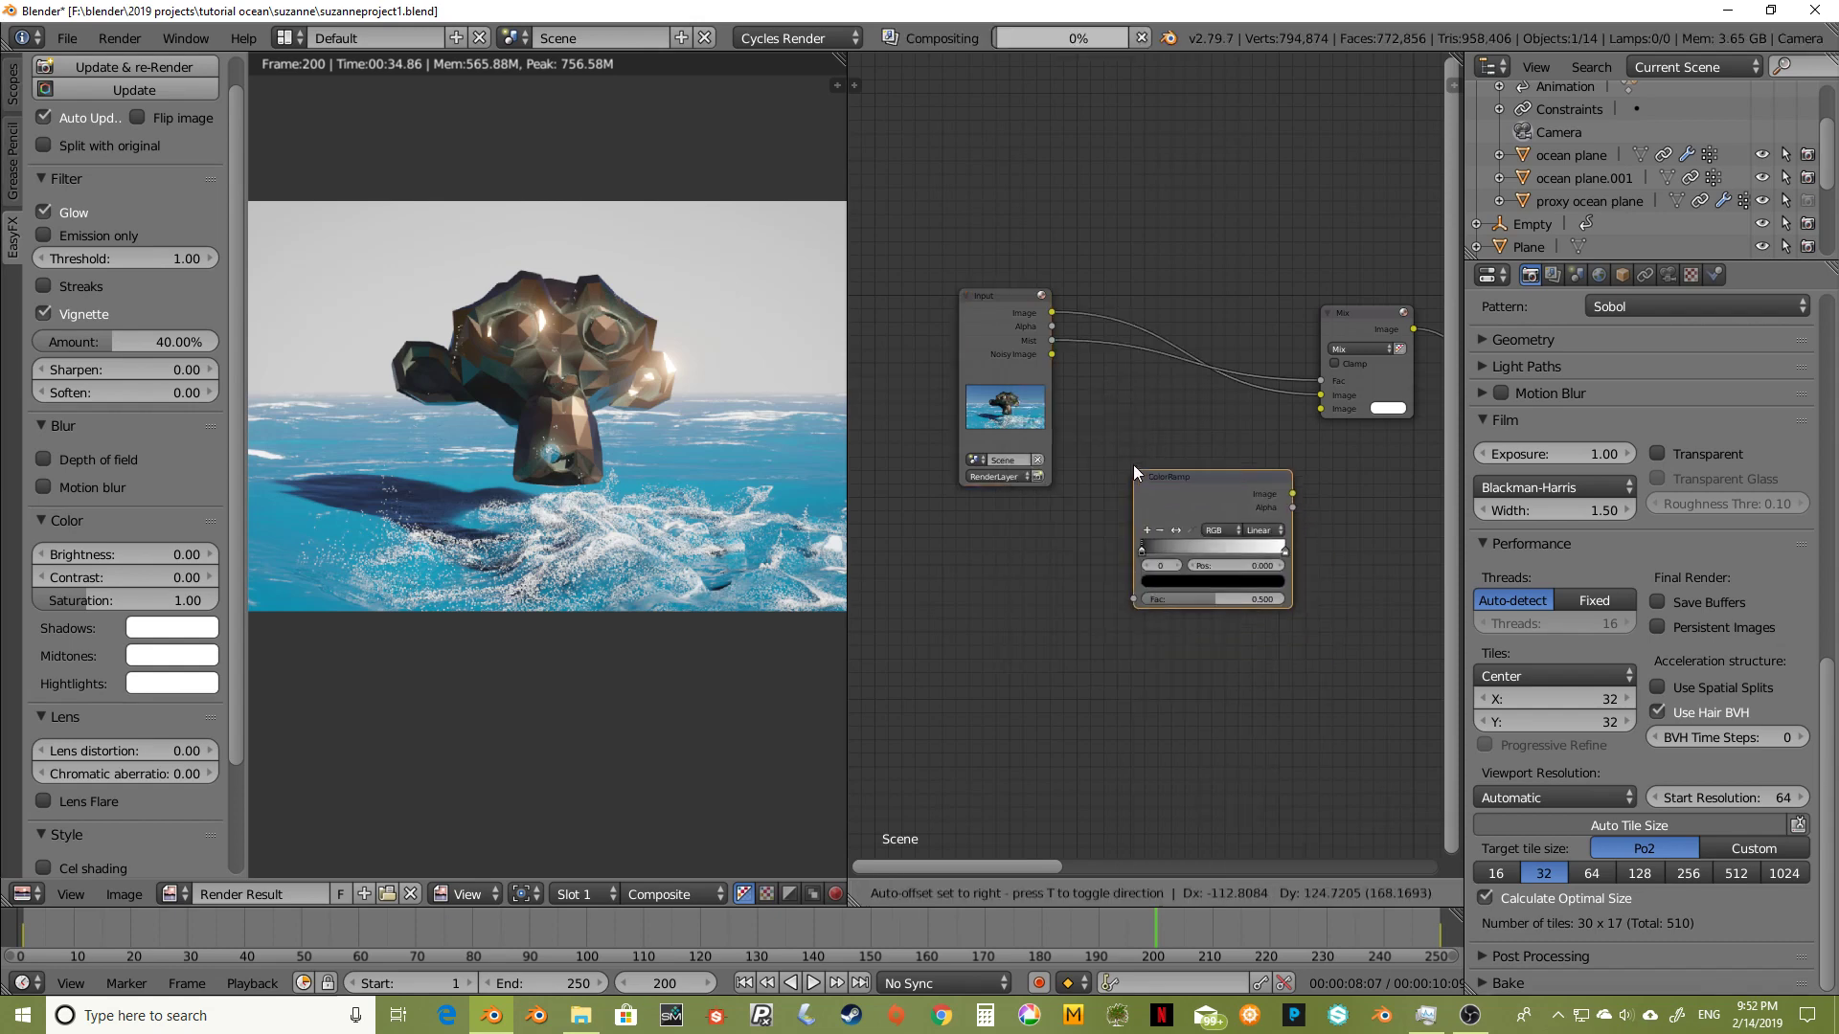
click(1090, 360)
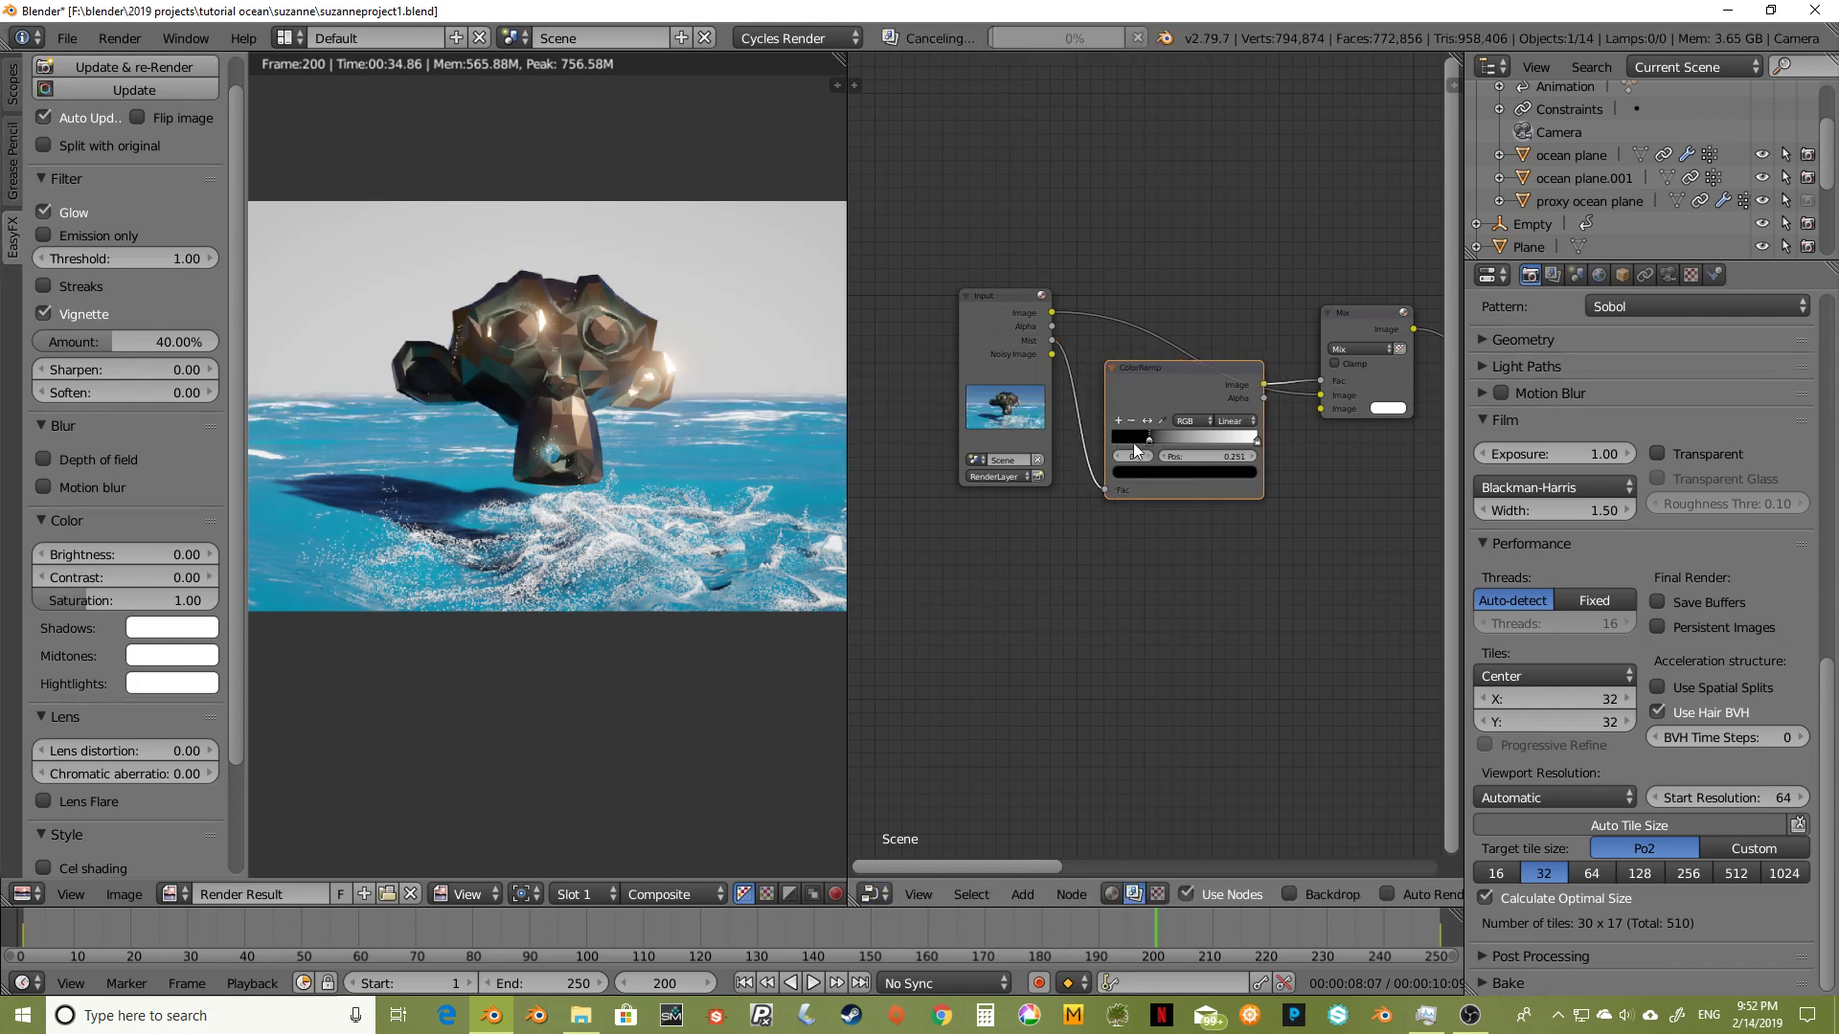
Step: Darken the ColorRamp's white stop to a grey of value 0.214
click(1256, 439)
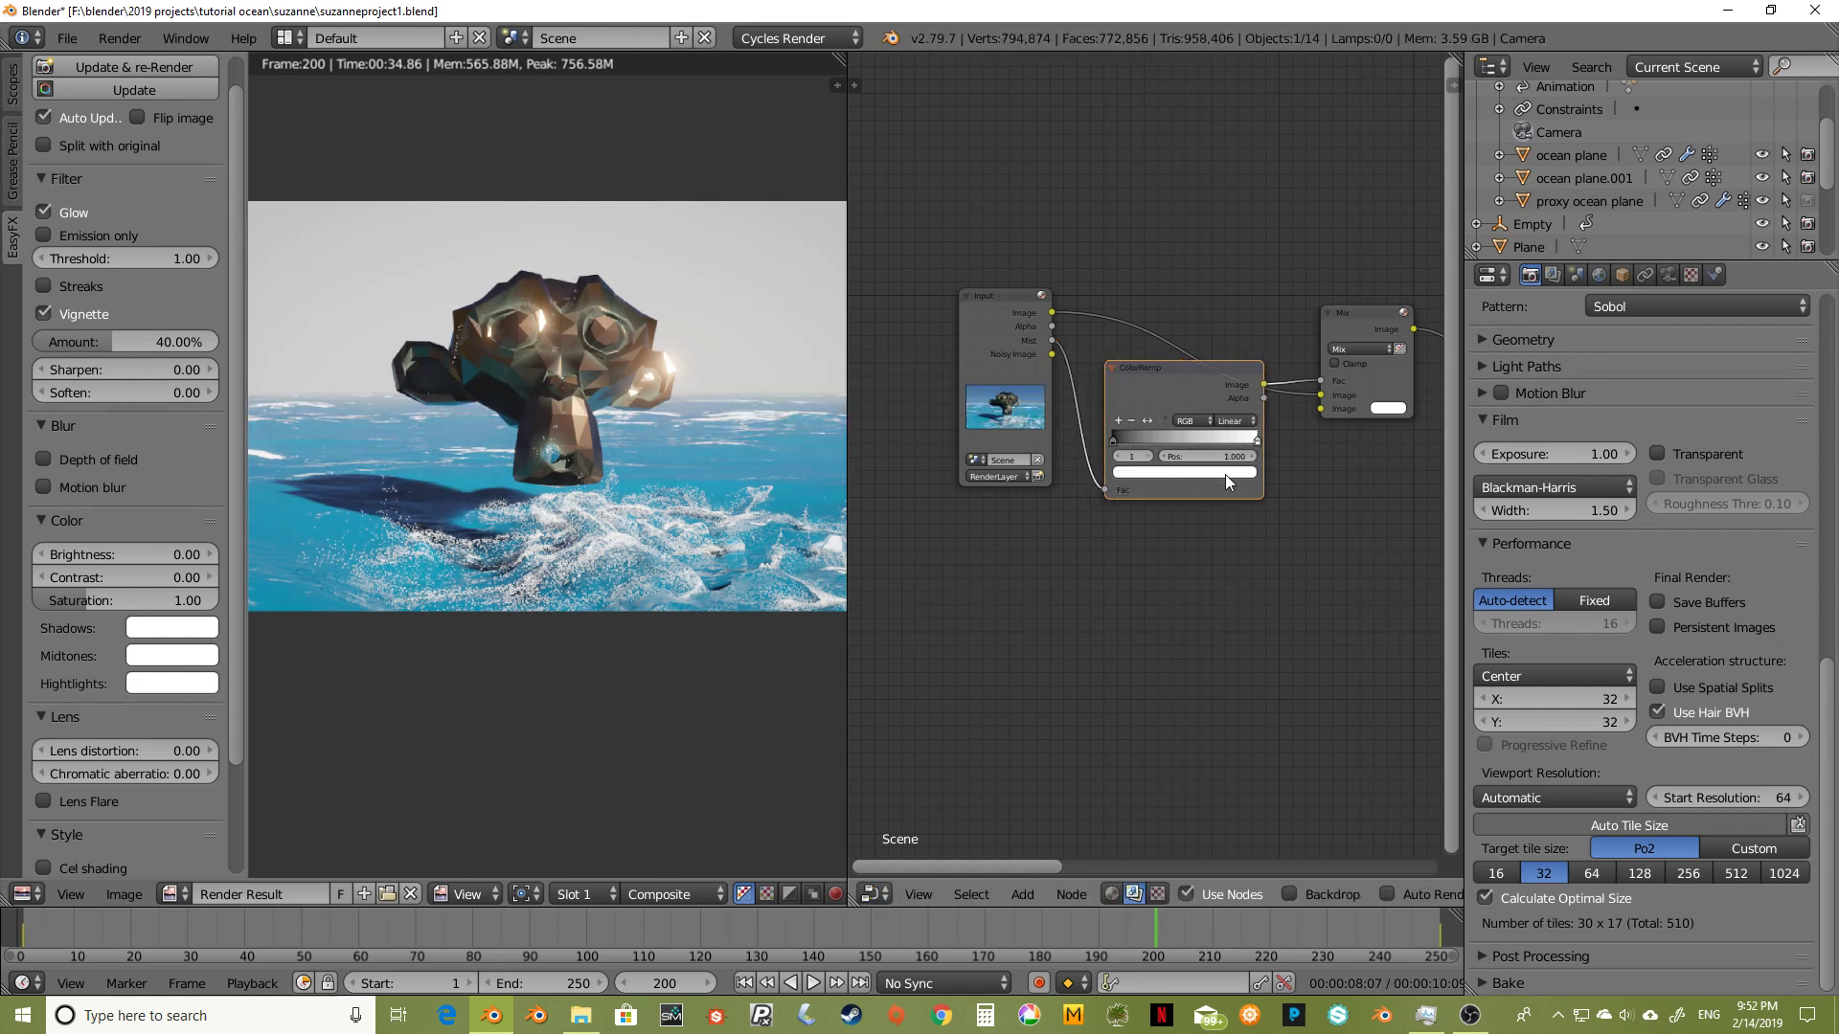
click(1226, 472)
drag(1228, 281, 1230, 352)
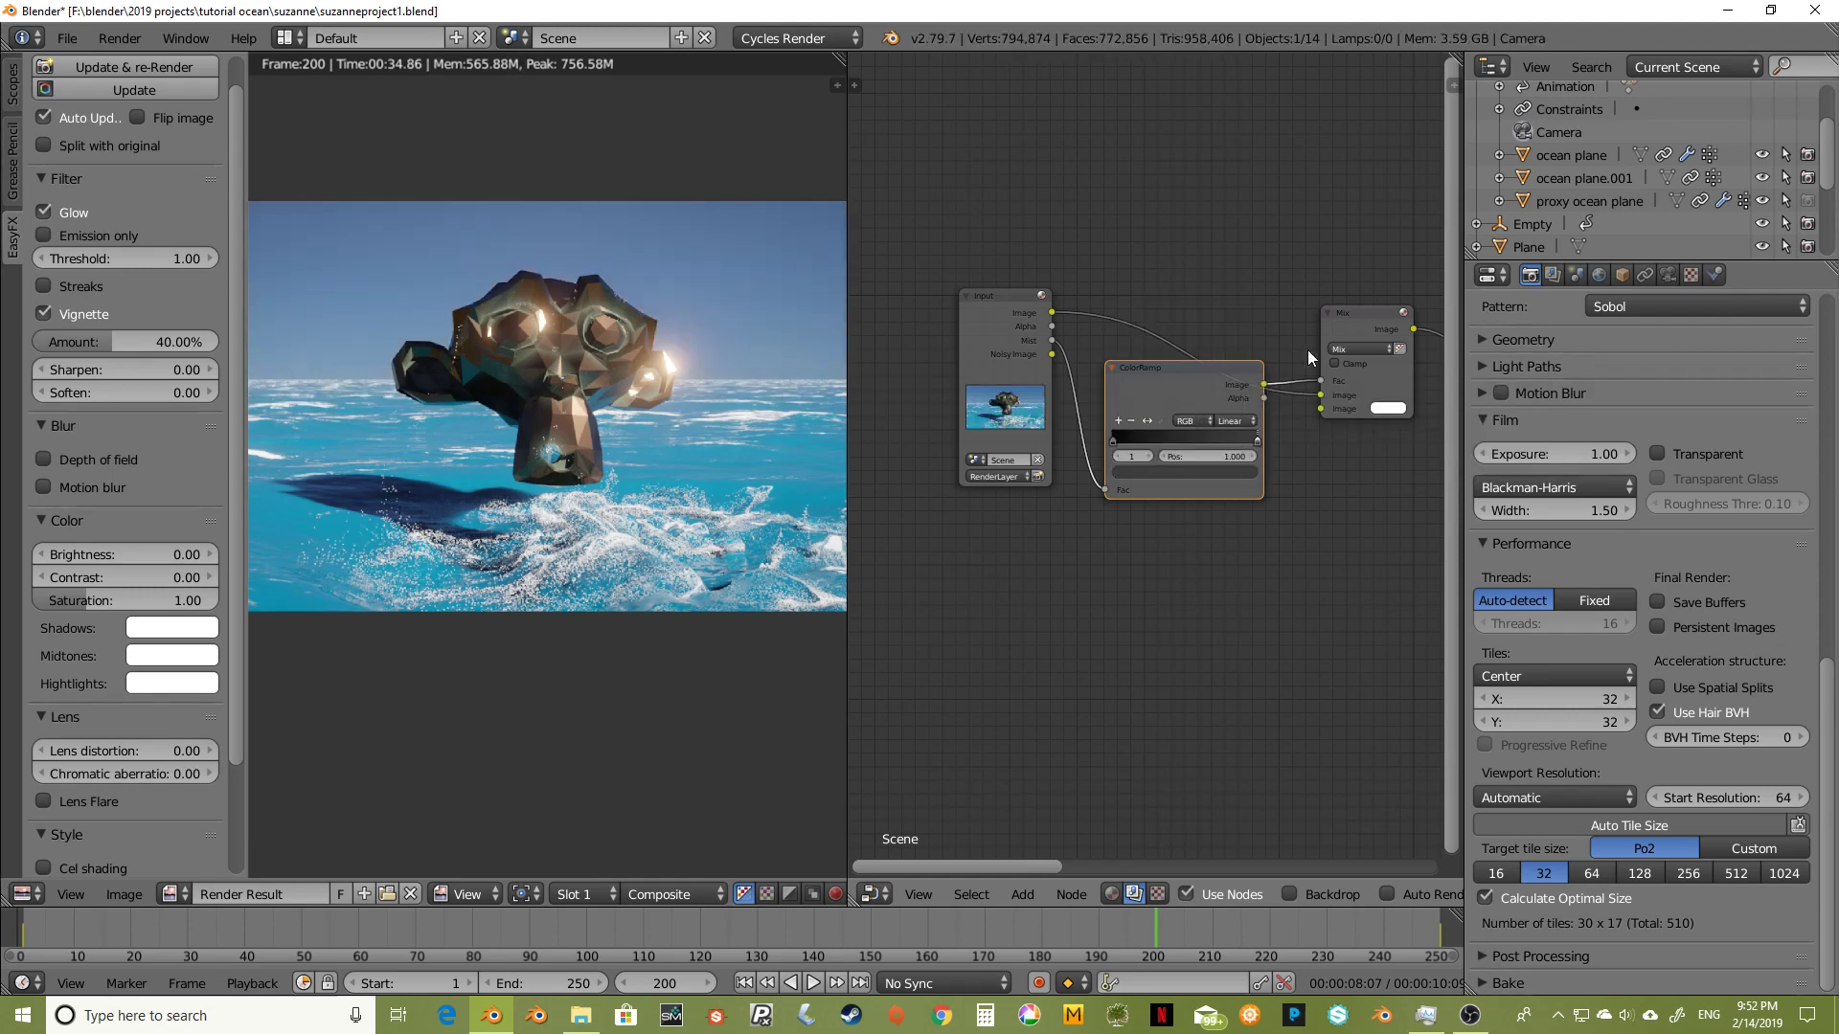
middle_drag(1381, 502, 1228, 545)
click(1206, 360)
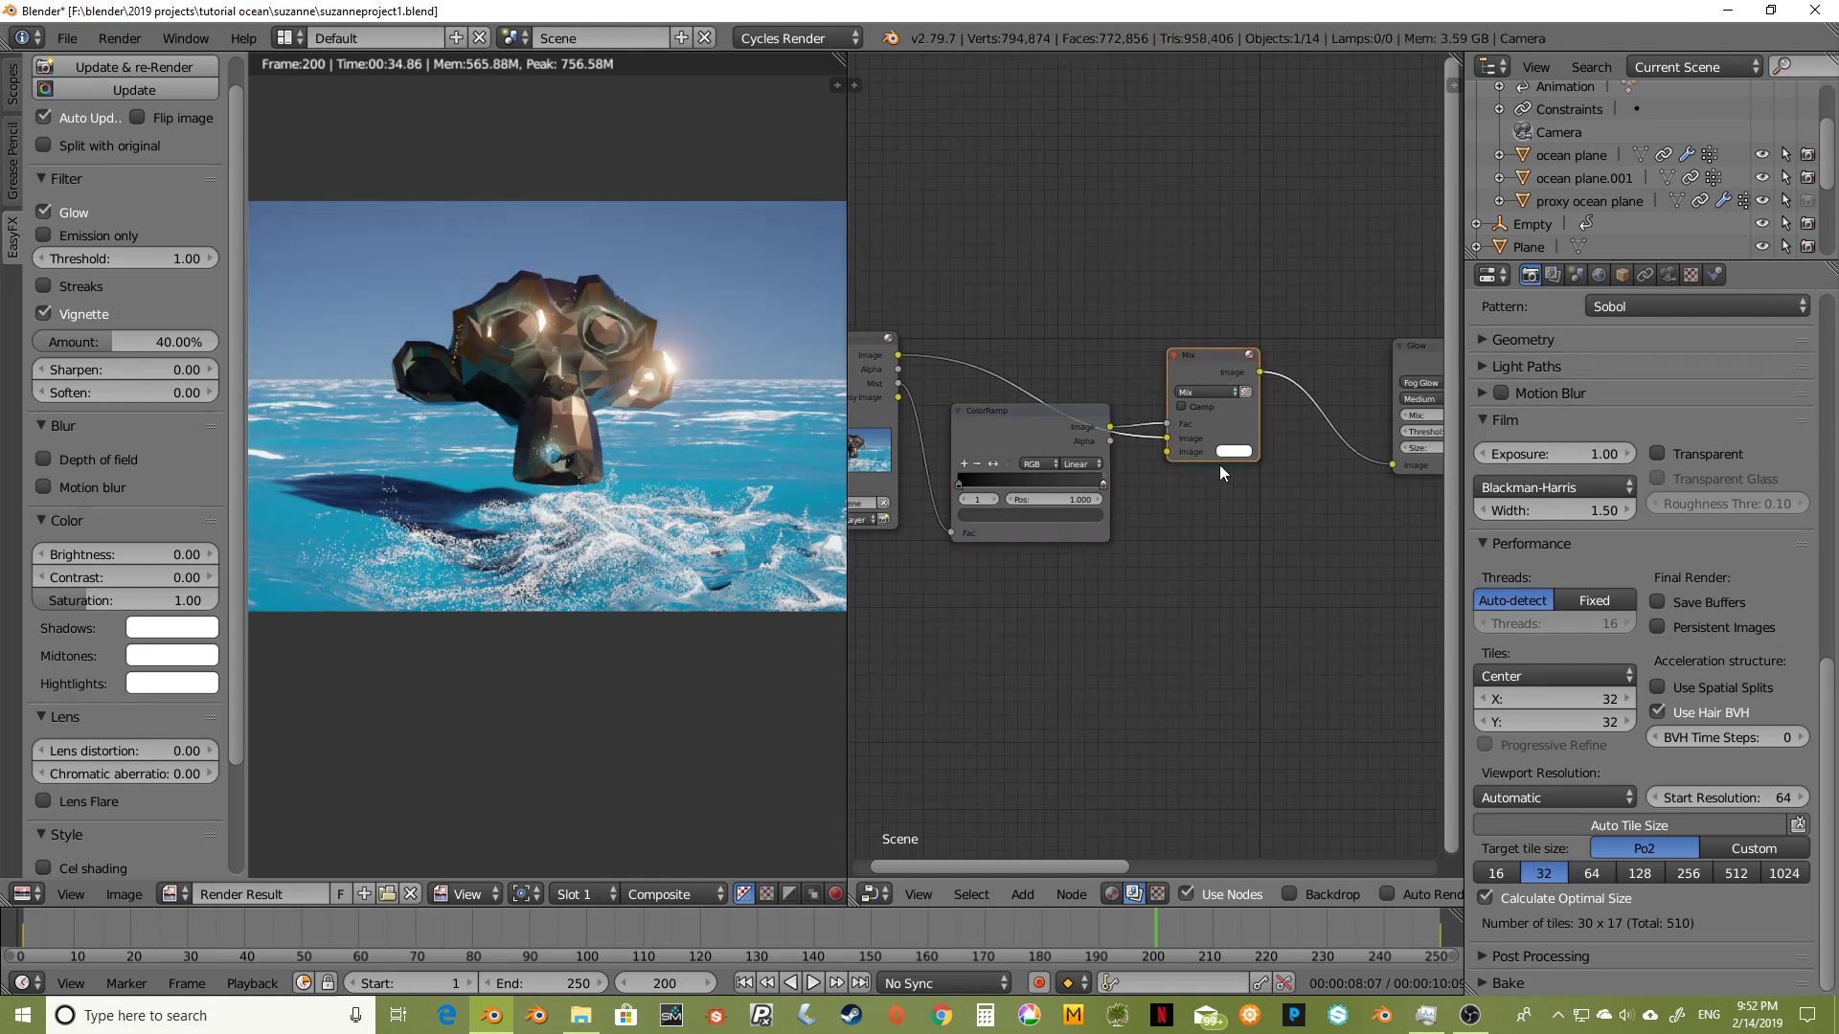
Step: Move the mist ColorRamp's white stop left to strengthen the mist fade
drag(848, 271, 933, 271)
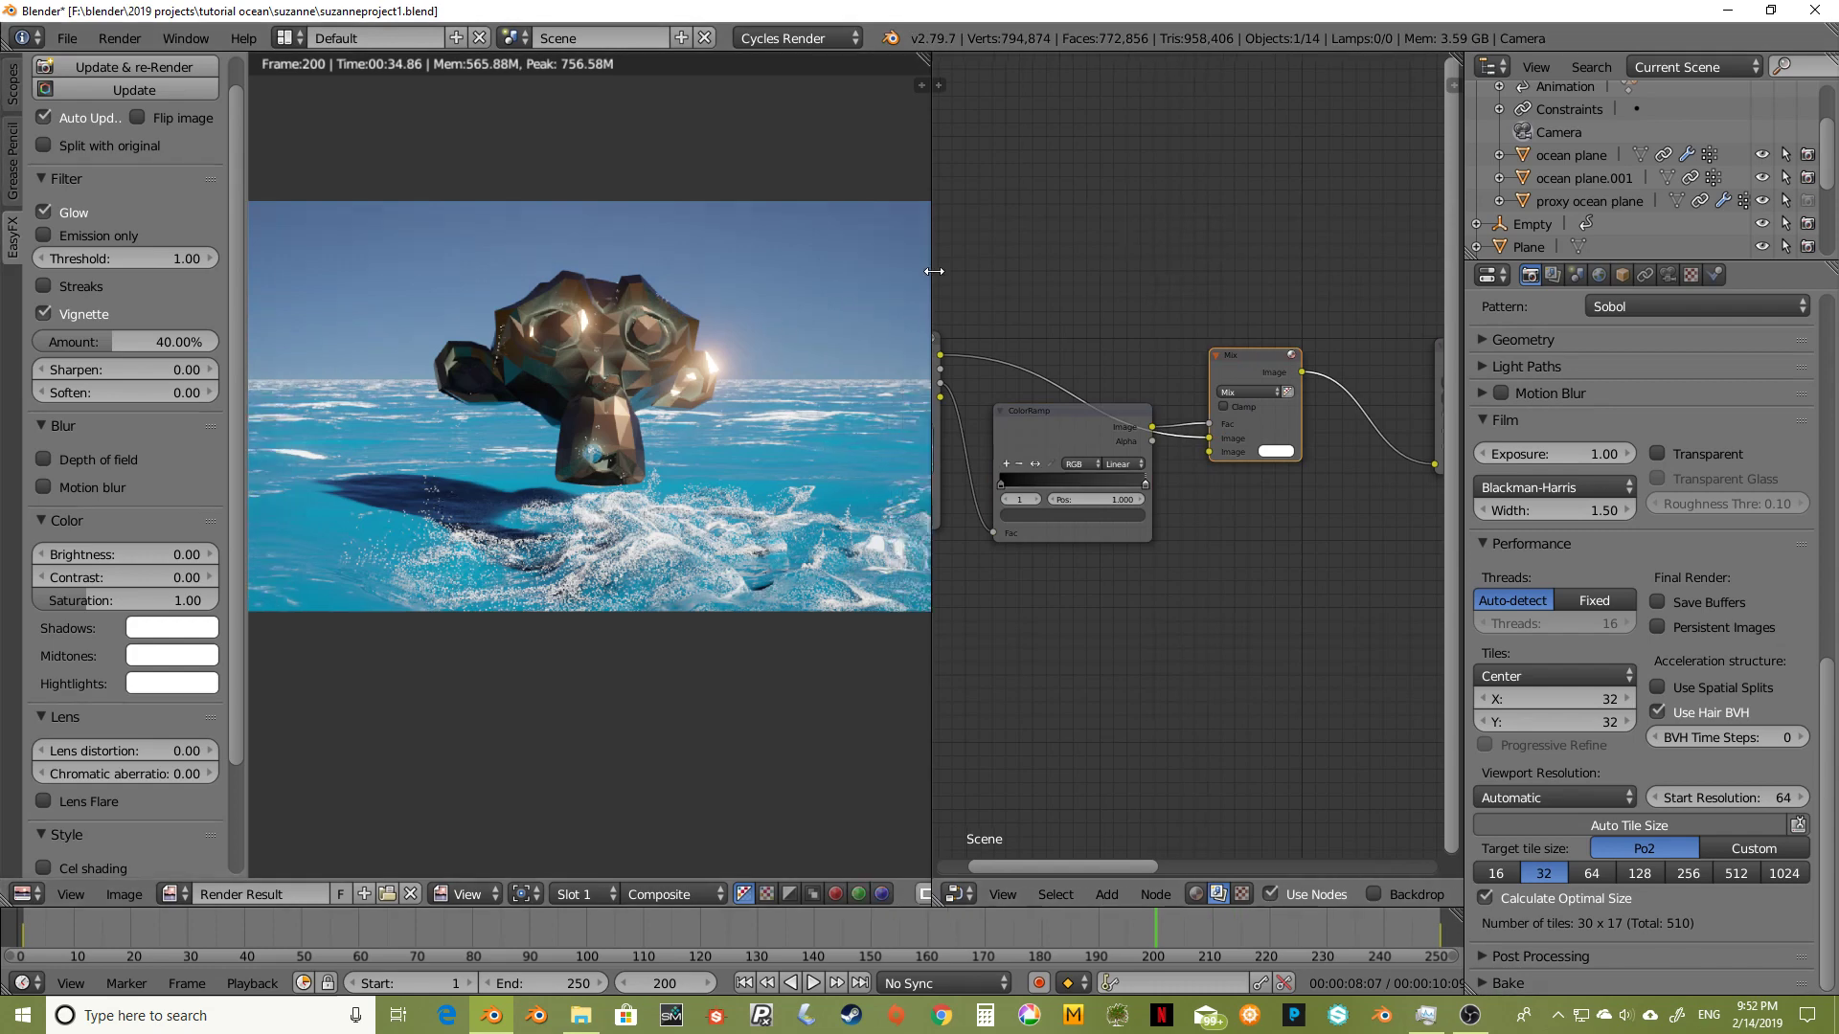
middle_drag(1037, 517, 1203, 440)
scroll(1196, 498, up, 2)
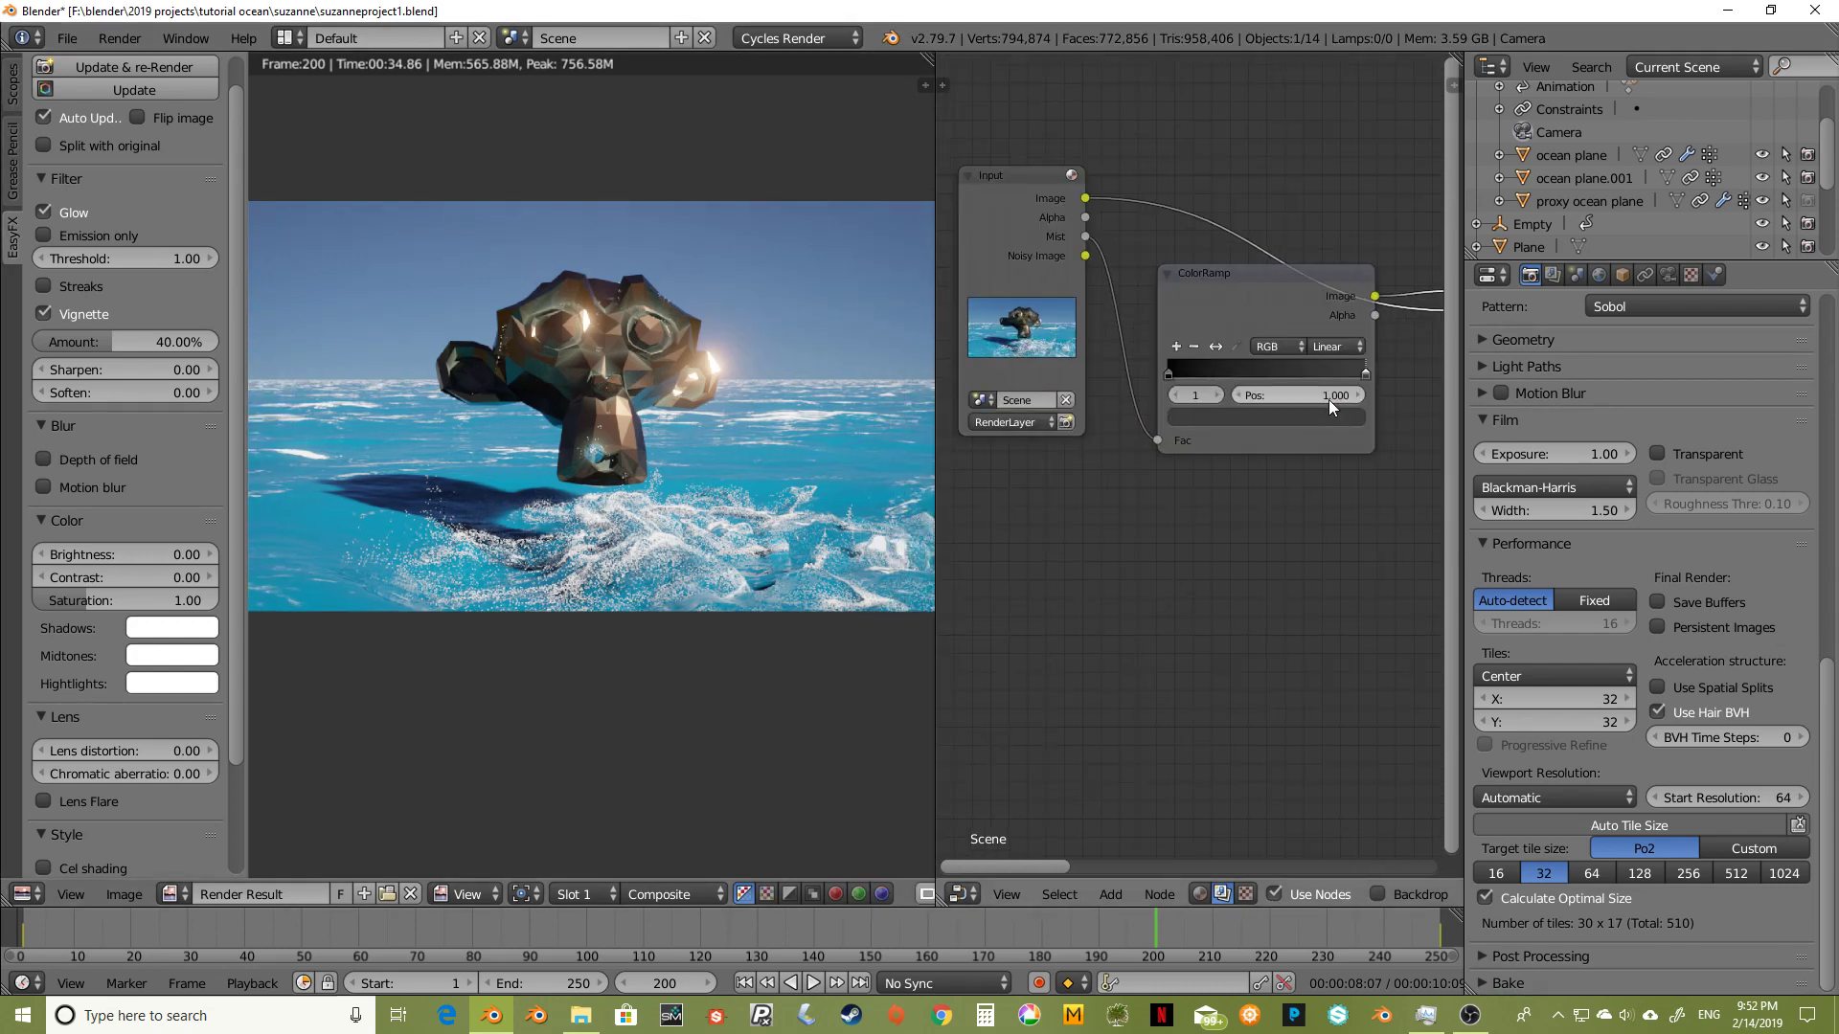
mouse_move(1365, 373)
mouse_down()
mouse_move(1192, 382)
mouse_move(1399, 383)
mouse_up()
scroll(798, 387, up, 2)
scroll(909, 474, down, 3)
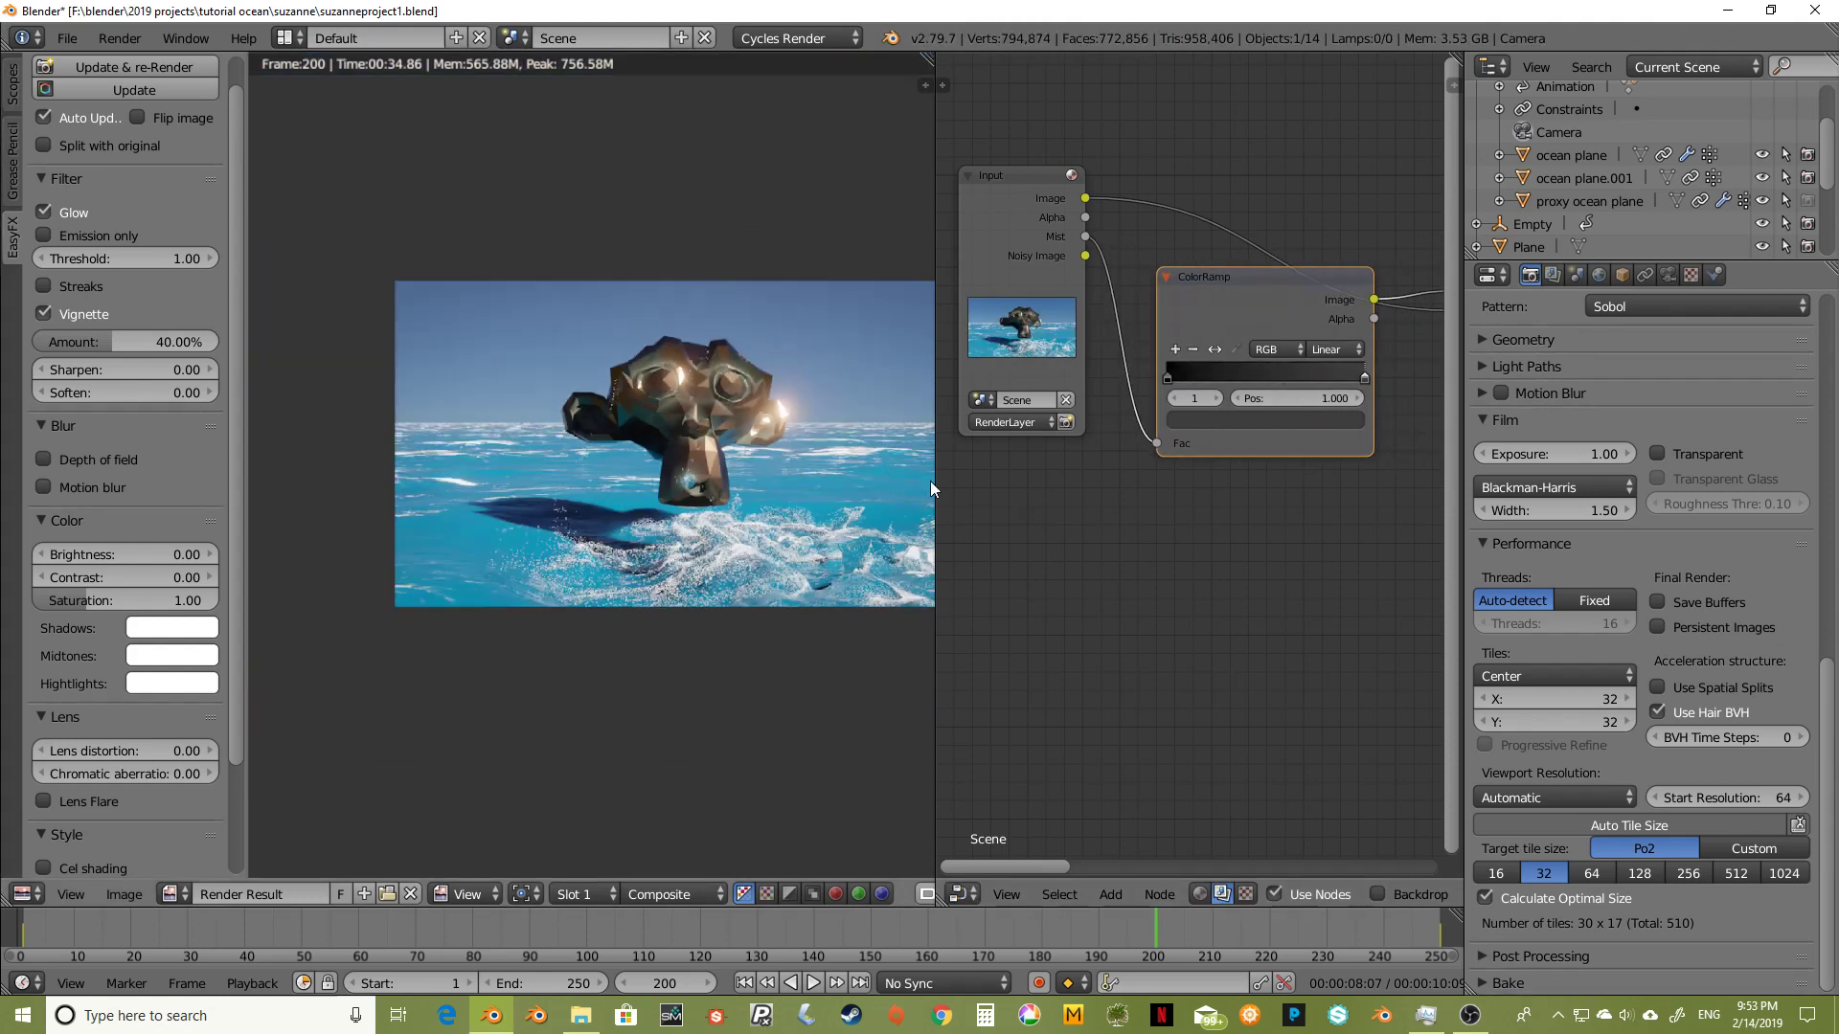
Step: Enlarge the render preview and start entering 238 as the animation's end frame
middle_drag(847, 469, 749, 423)
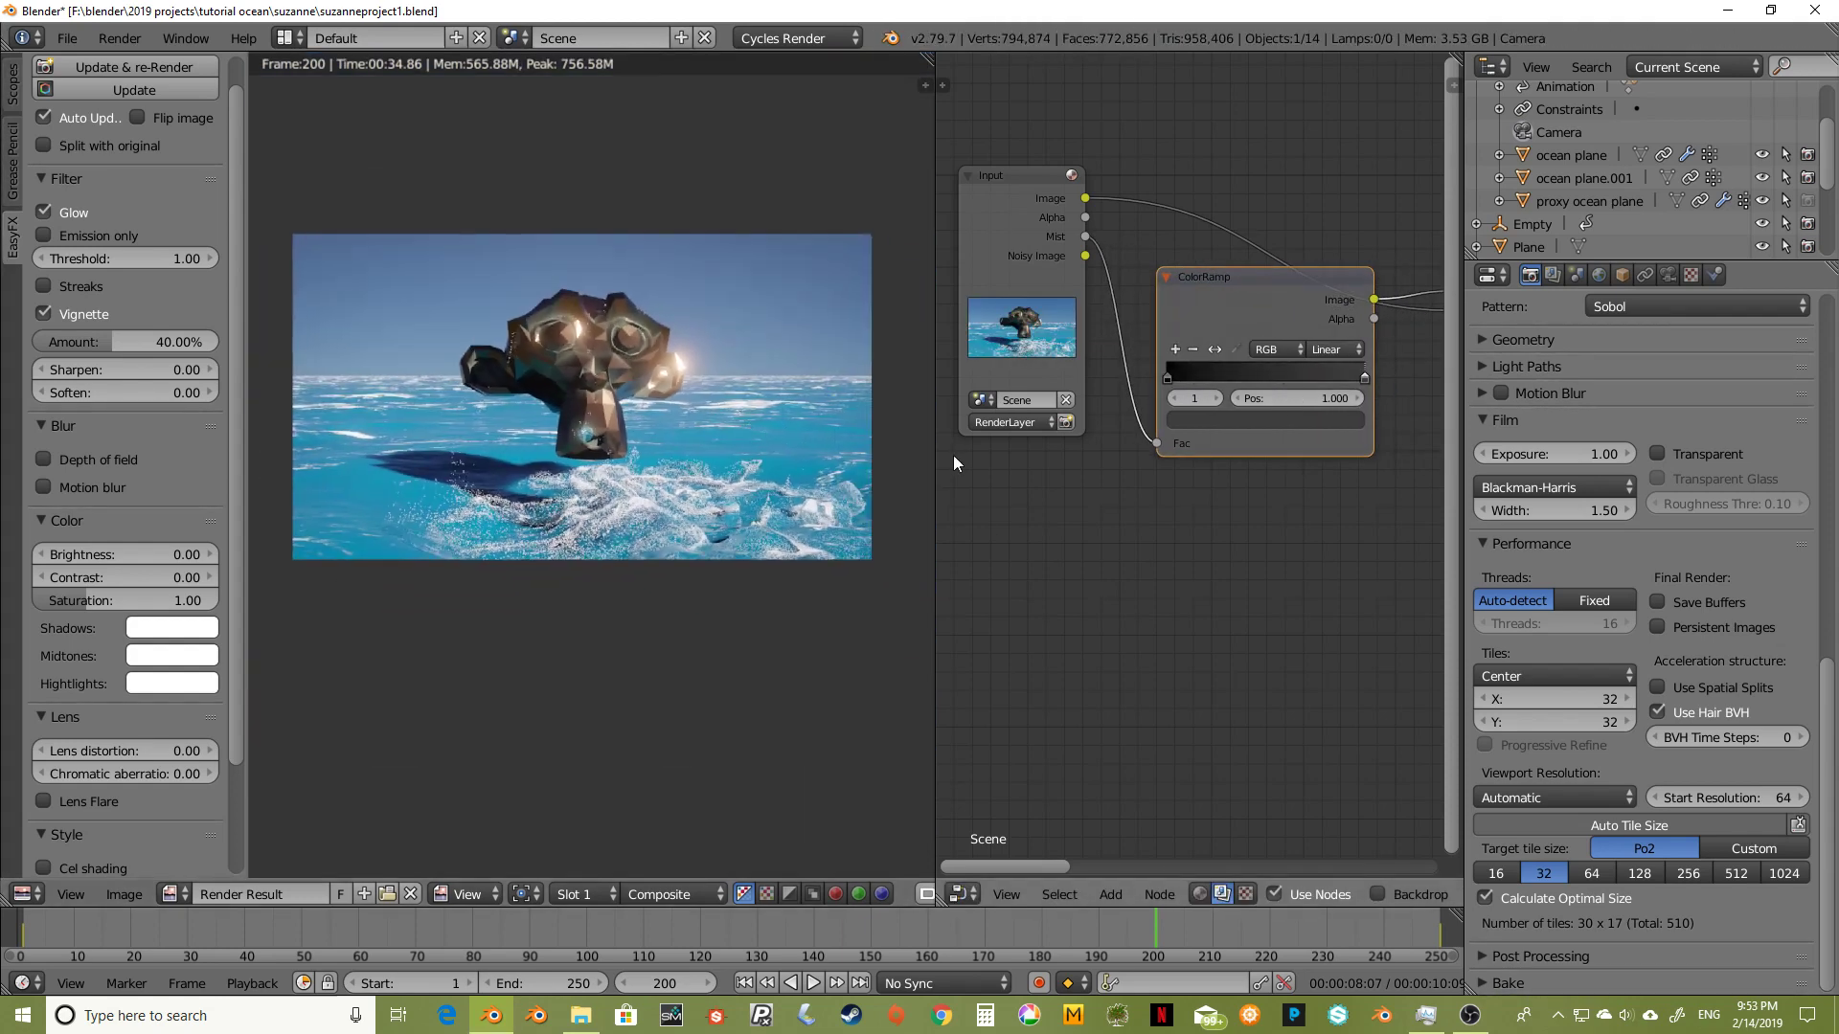
drag(935, 468, 1234, 468)
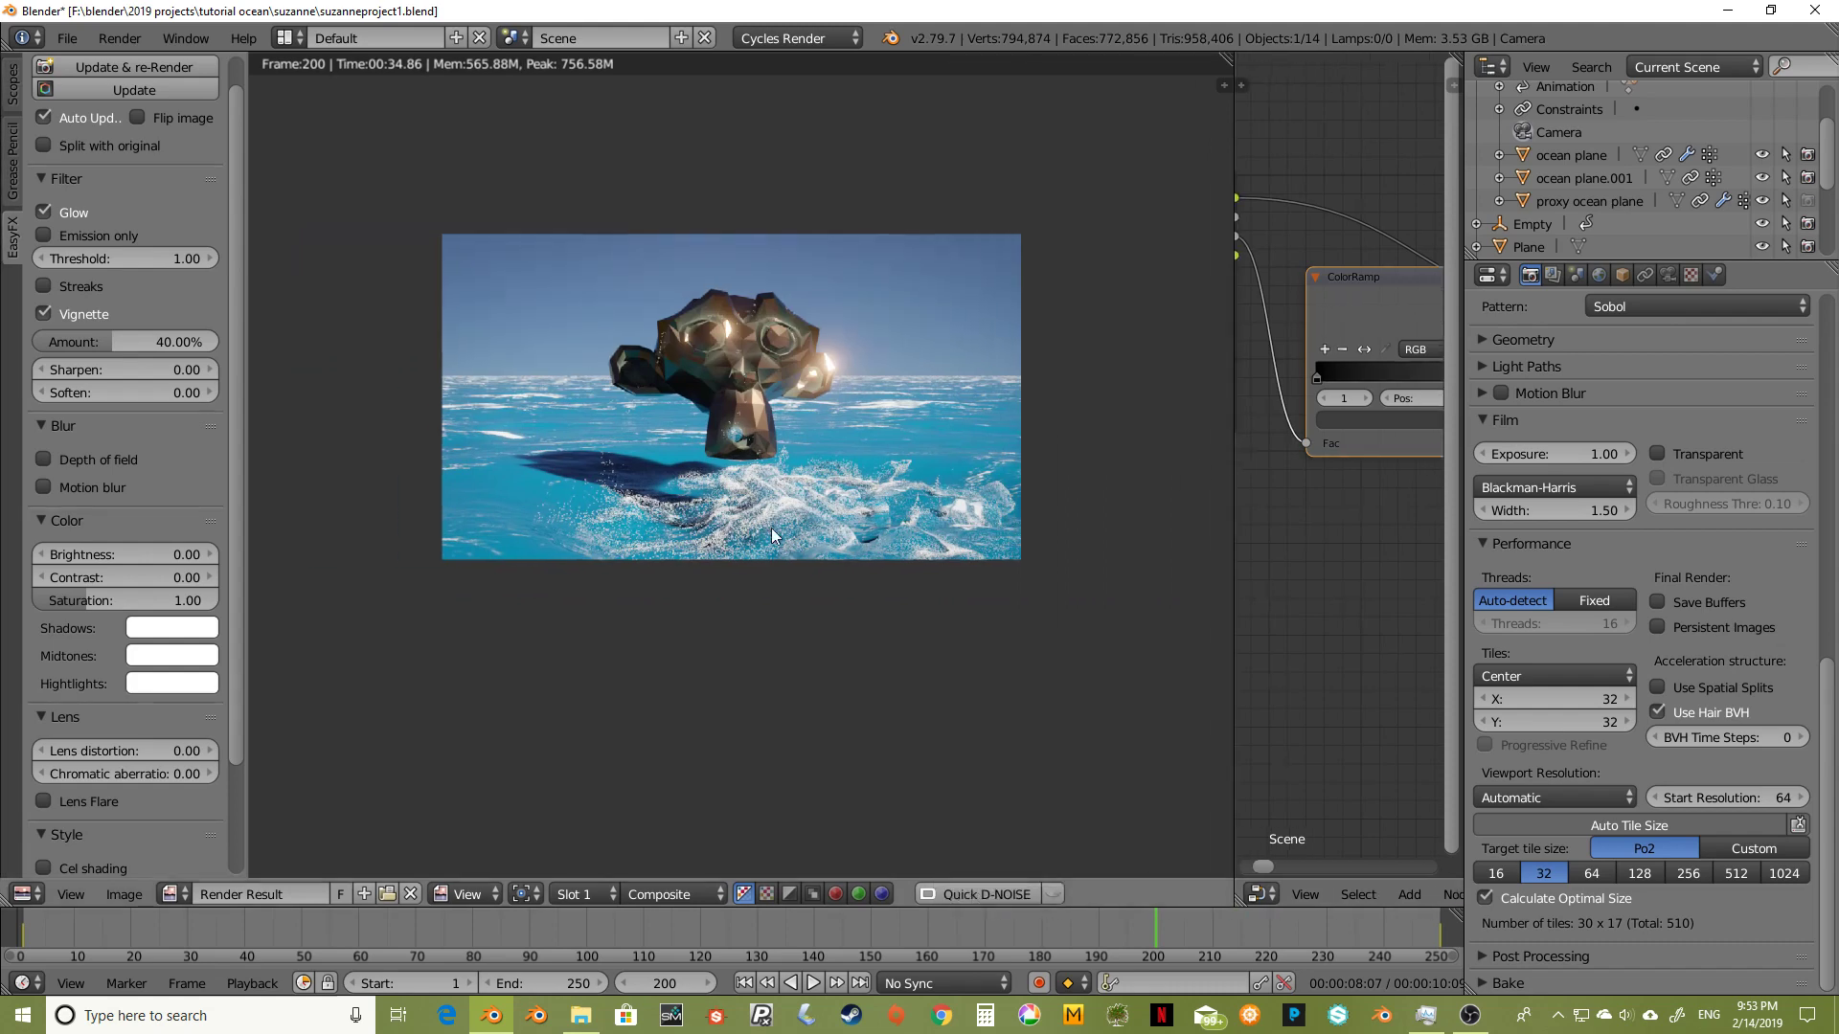
scroll(803, 460, up, 1)
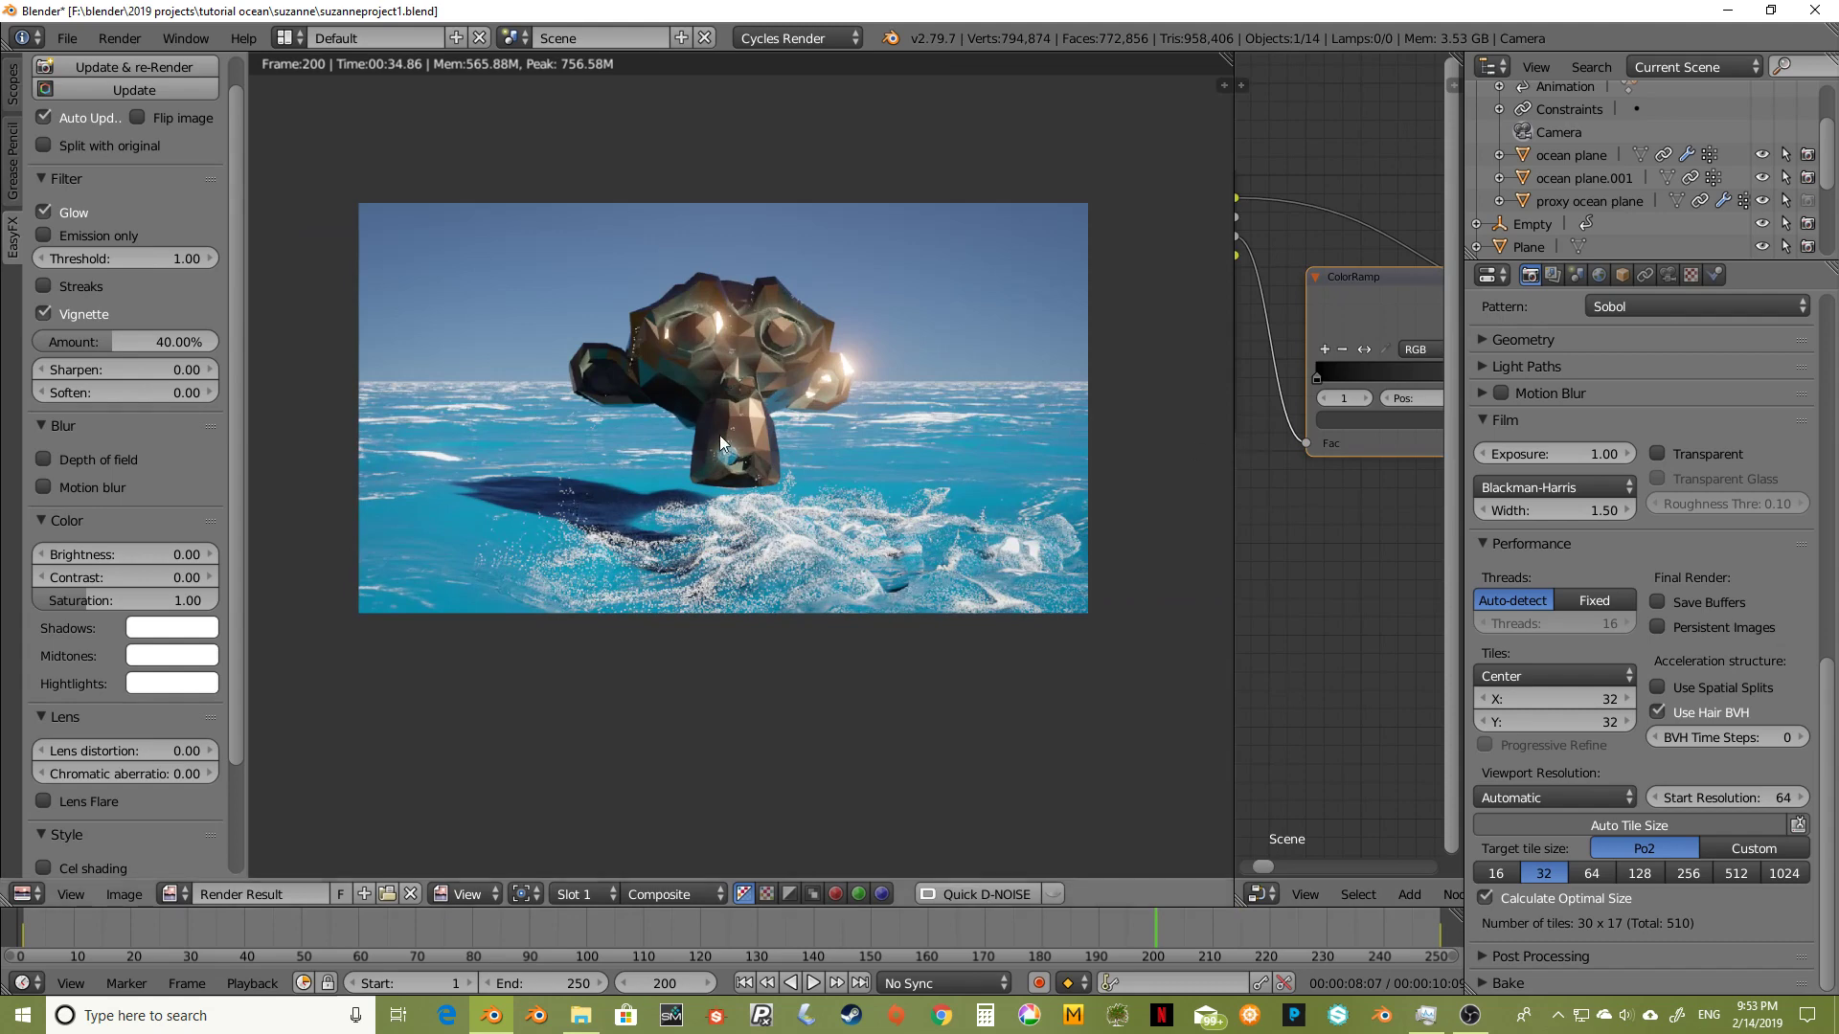
scroll(750, 440, up, 1)
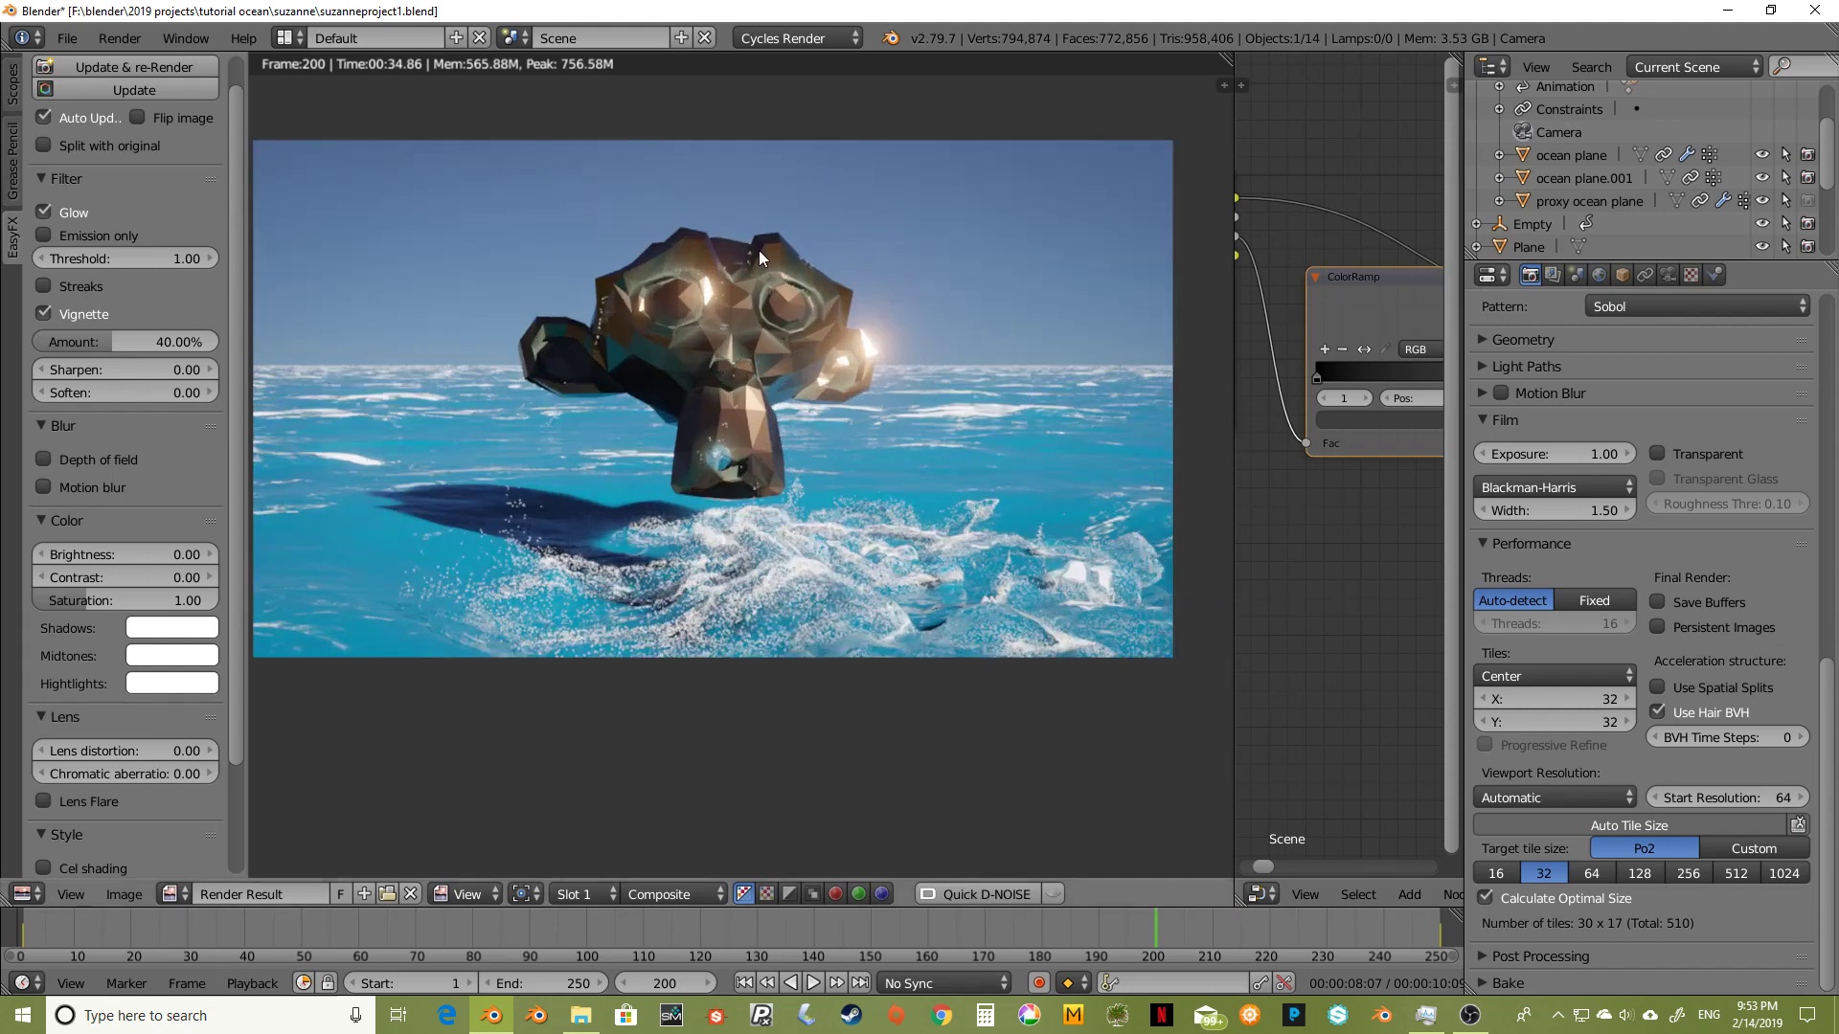
scroll(784, 279, down, 1)
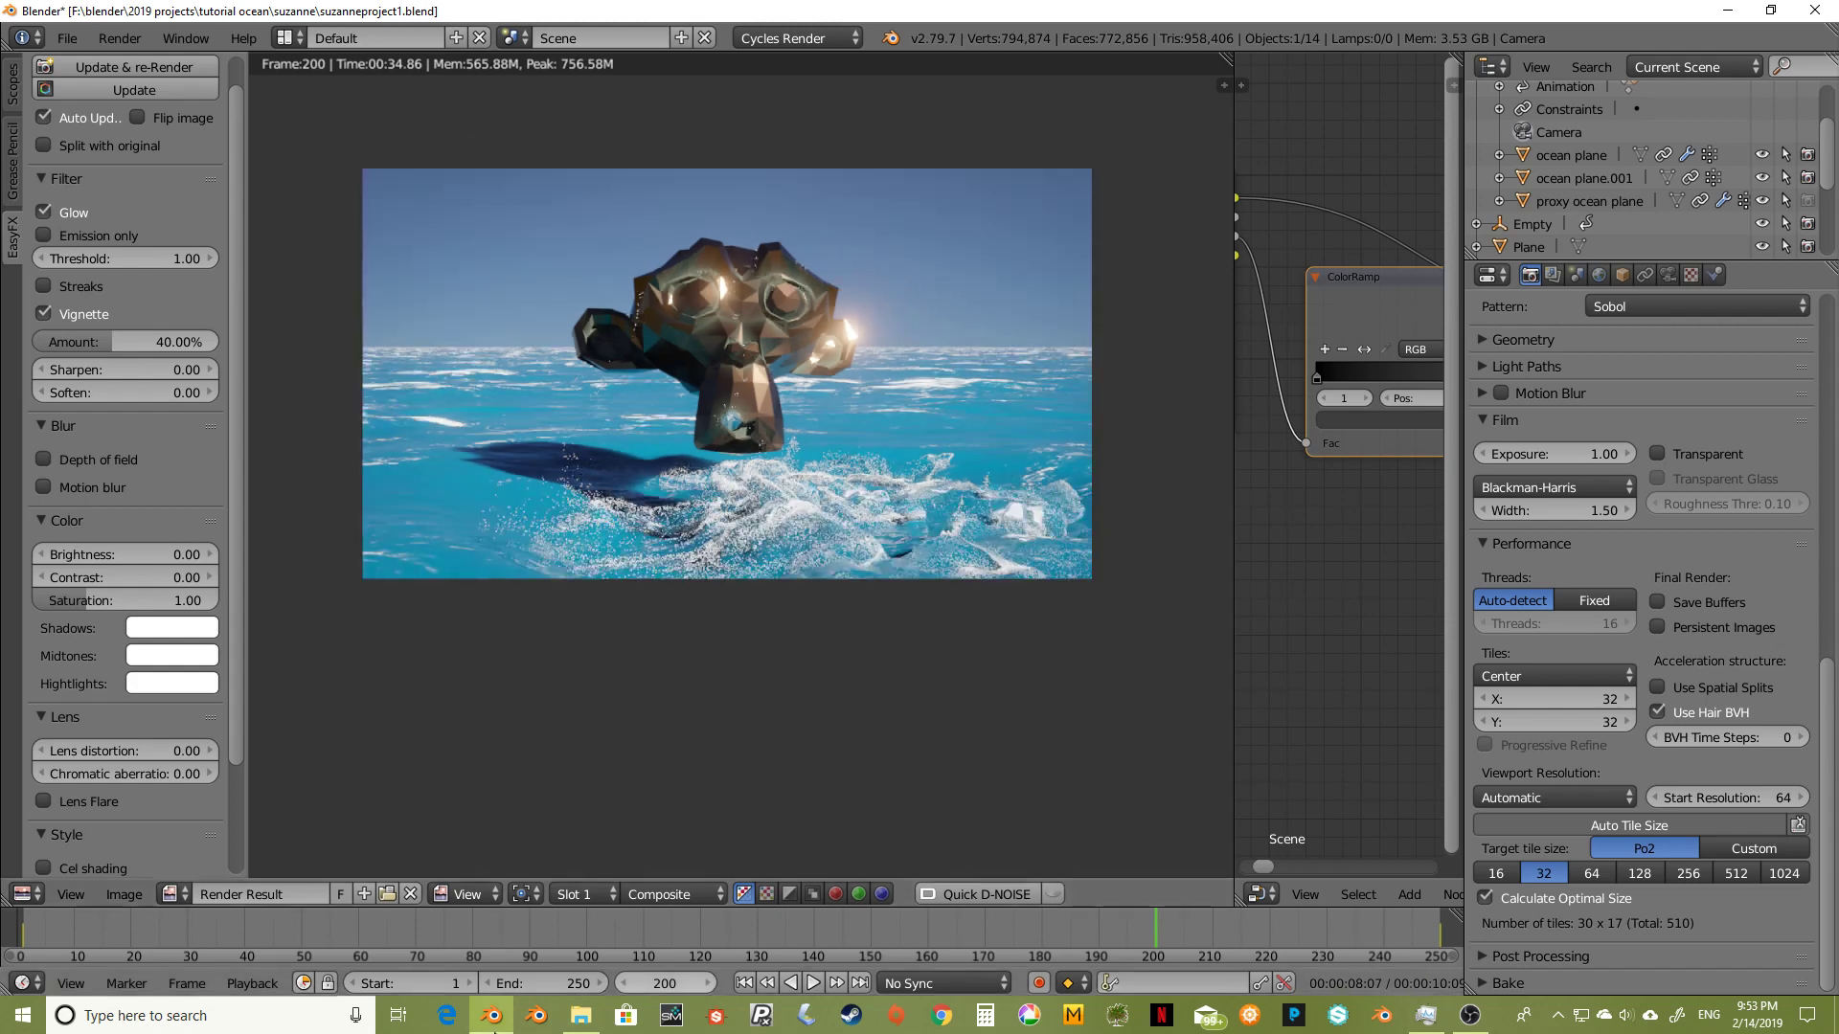
click(554, 984)
text(238)
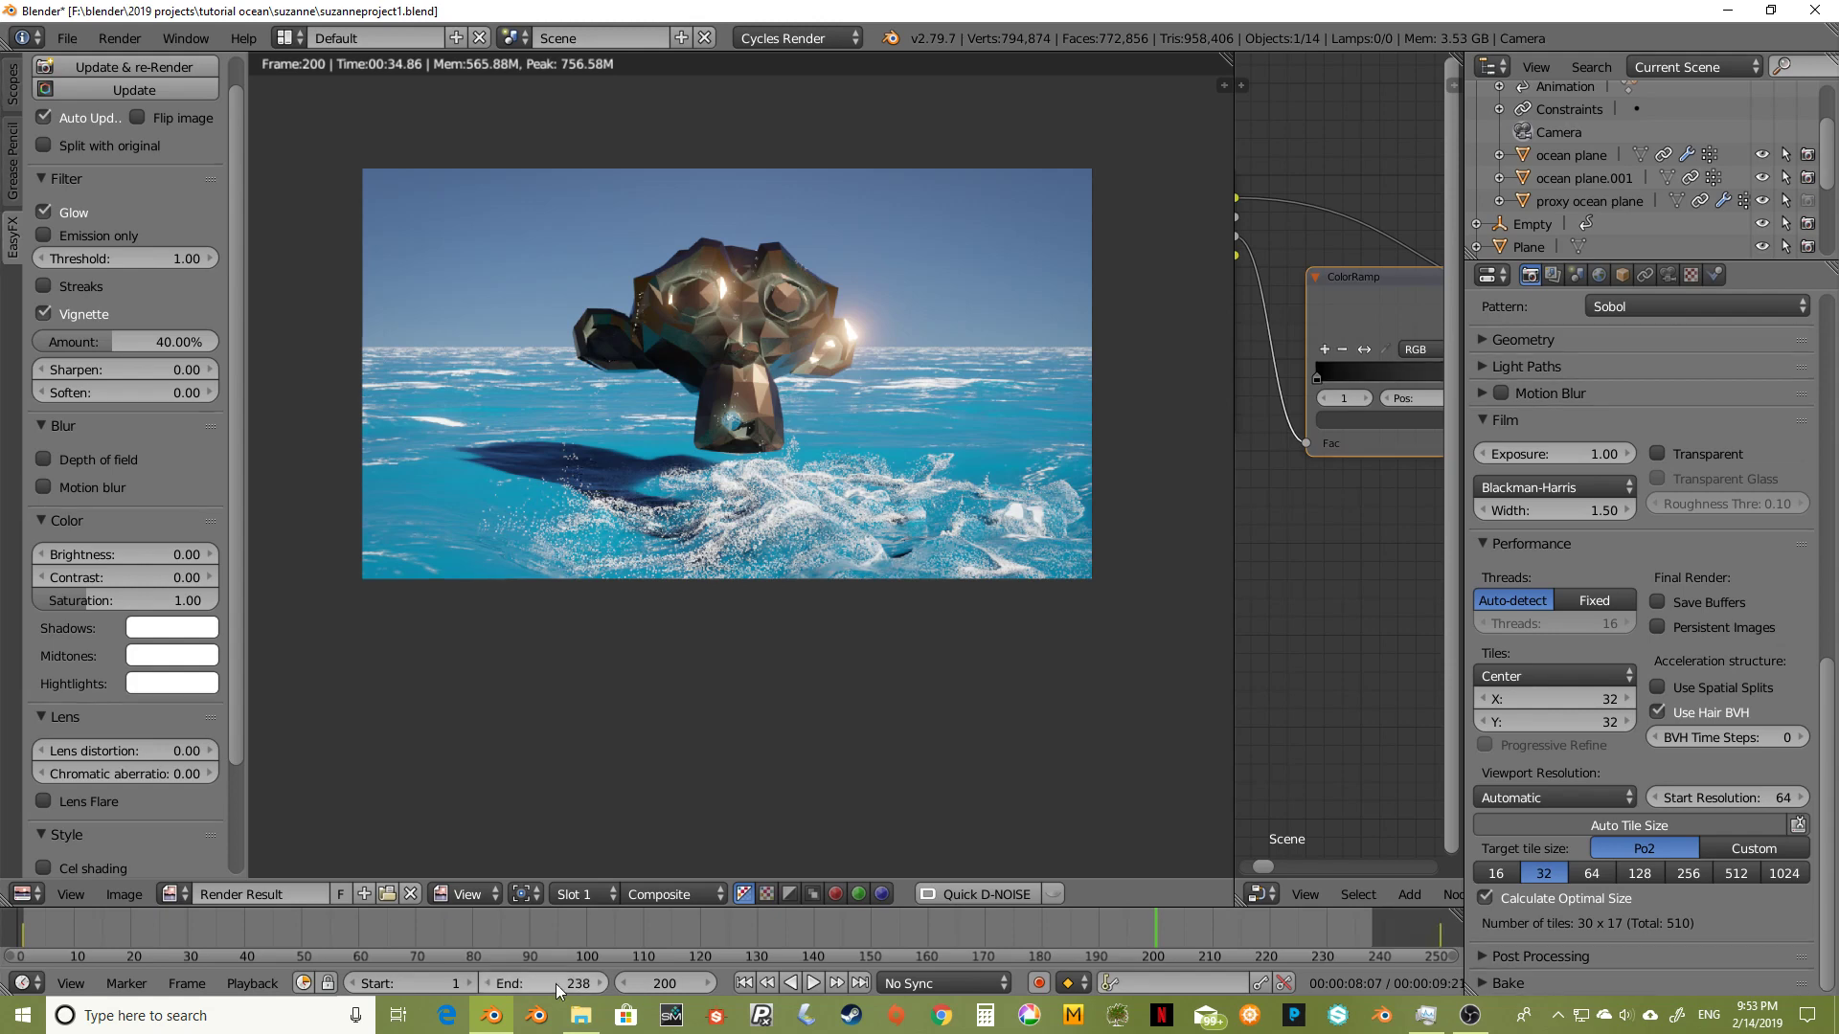
Step: Confirm 238 as the end frame, then leave full-screen playback of the rendered animation
key(Return)
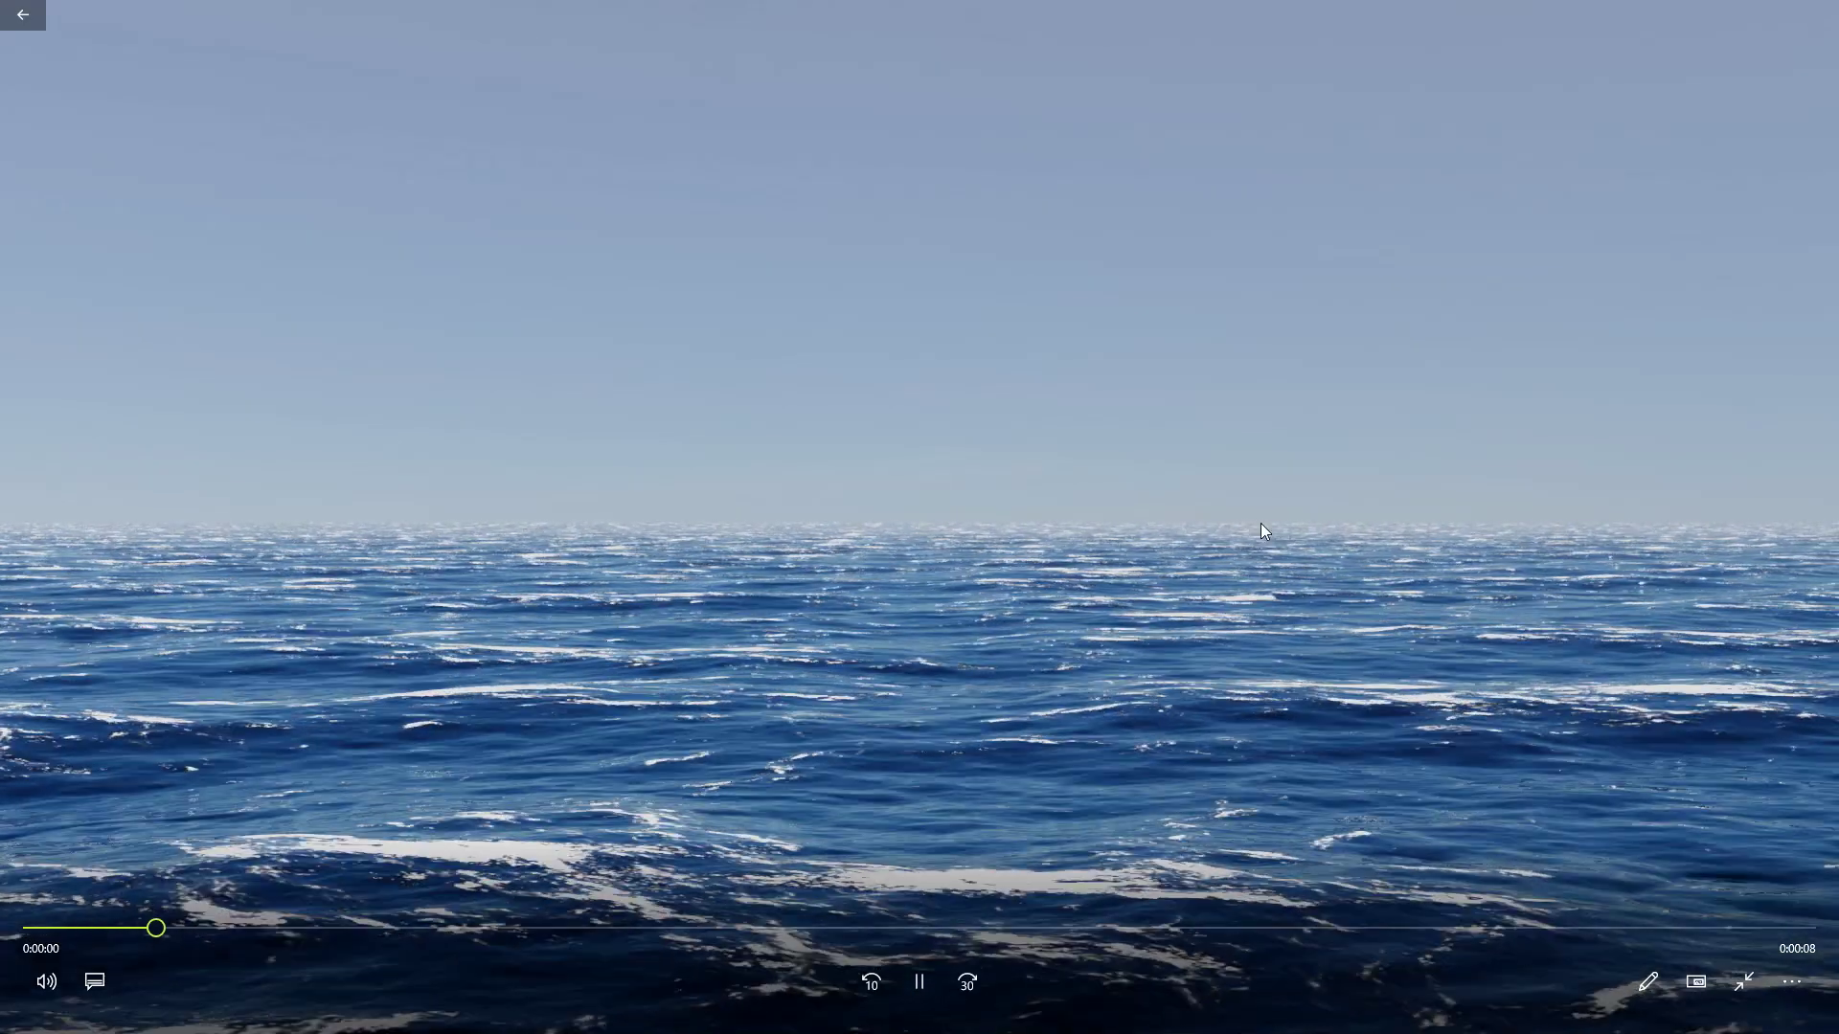
click(1744, 982)
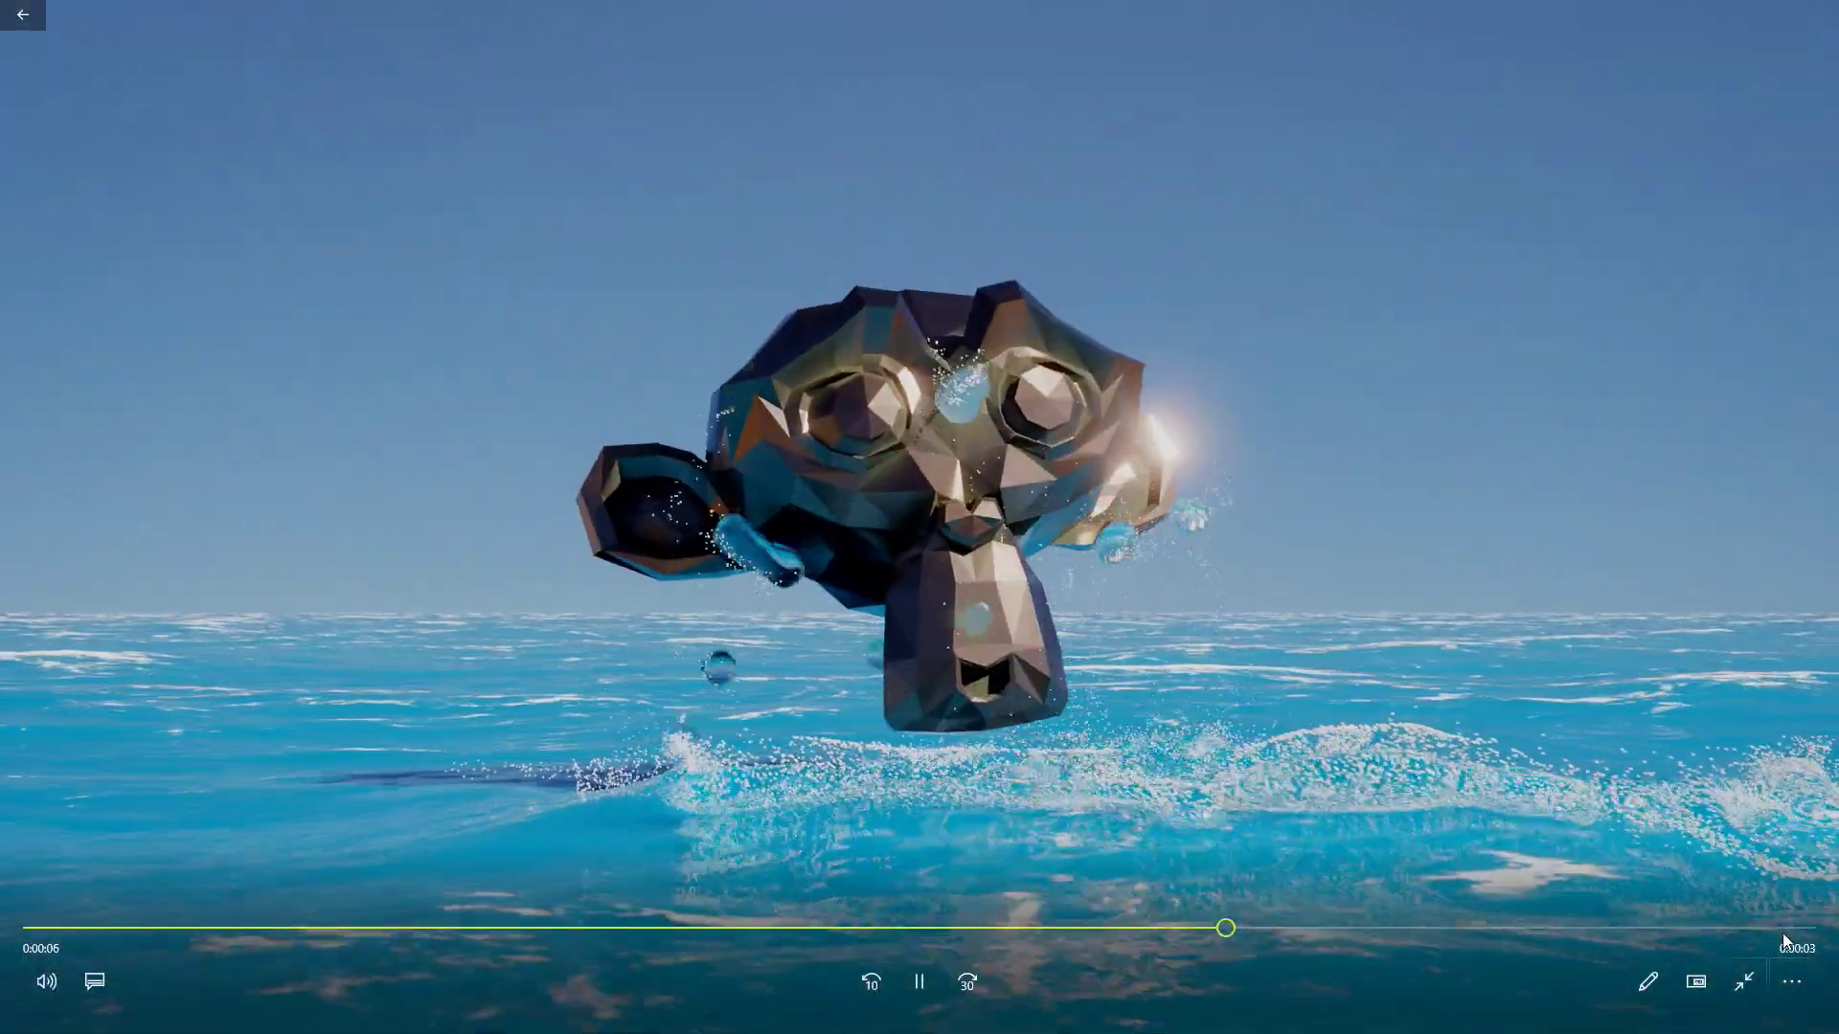
Step: Turn on Repeat so the video loops continuously in Movies & TV
click(1802, 986)
click(1720, 879)
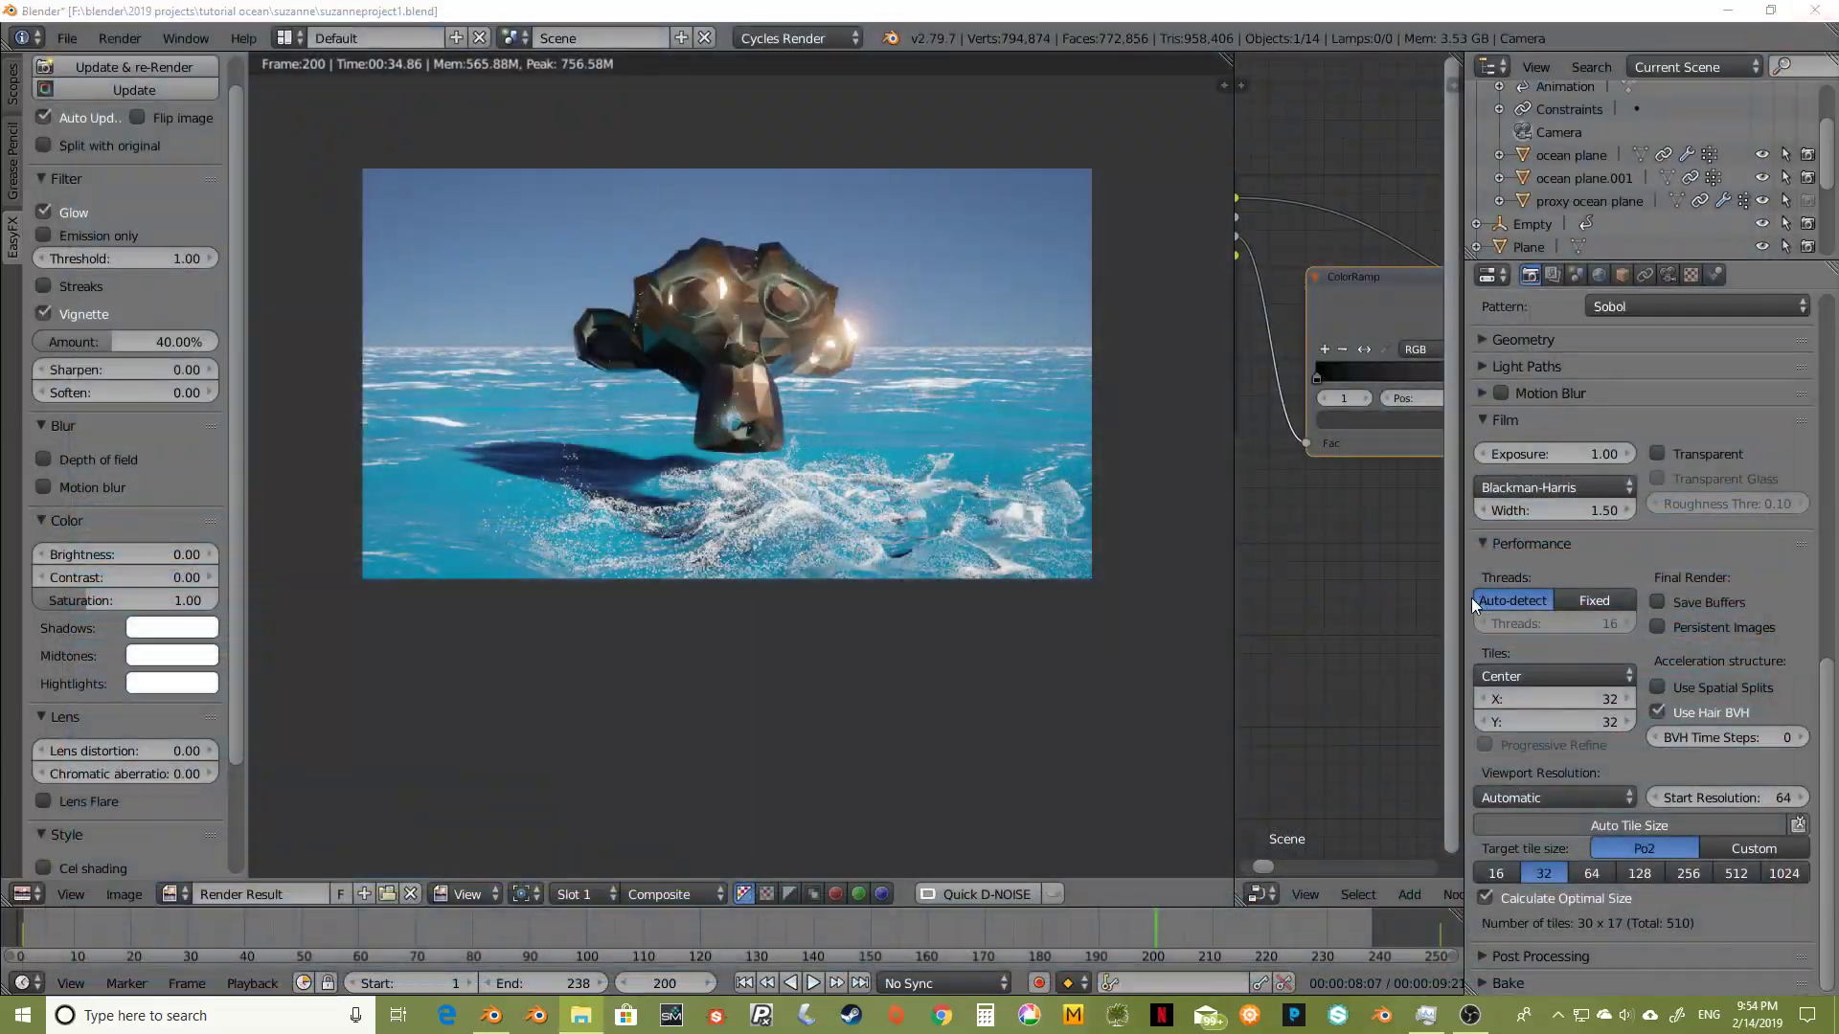
Step: Collapse Film and Performance, then check the render layer's Denoising settings
click(1486, 420)
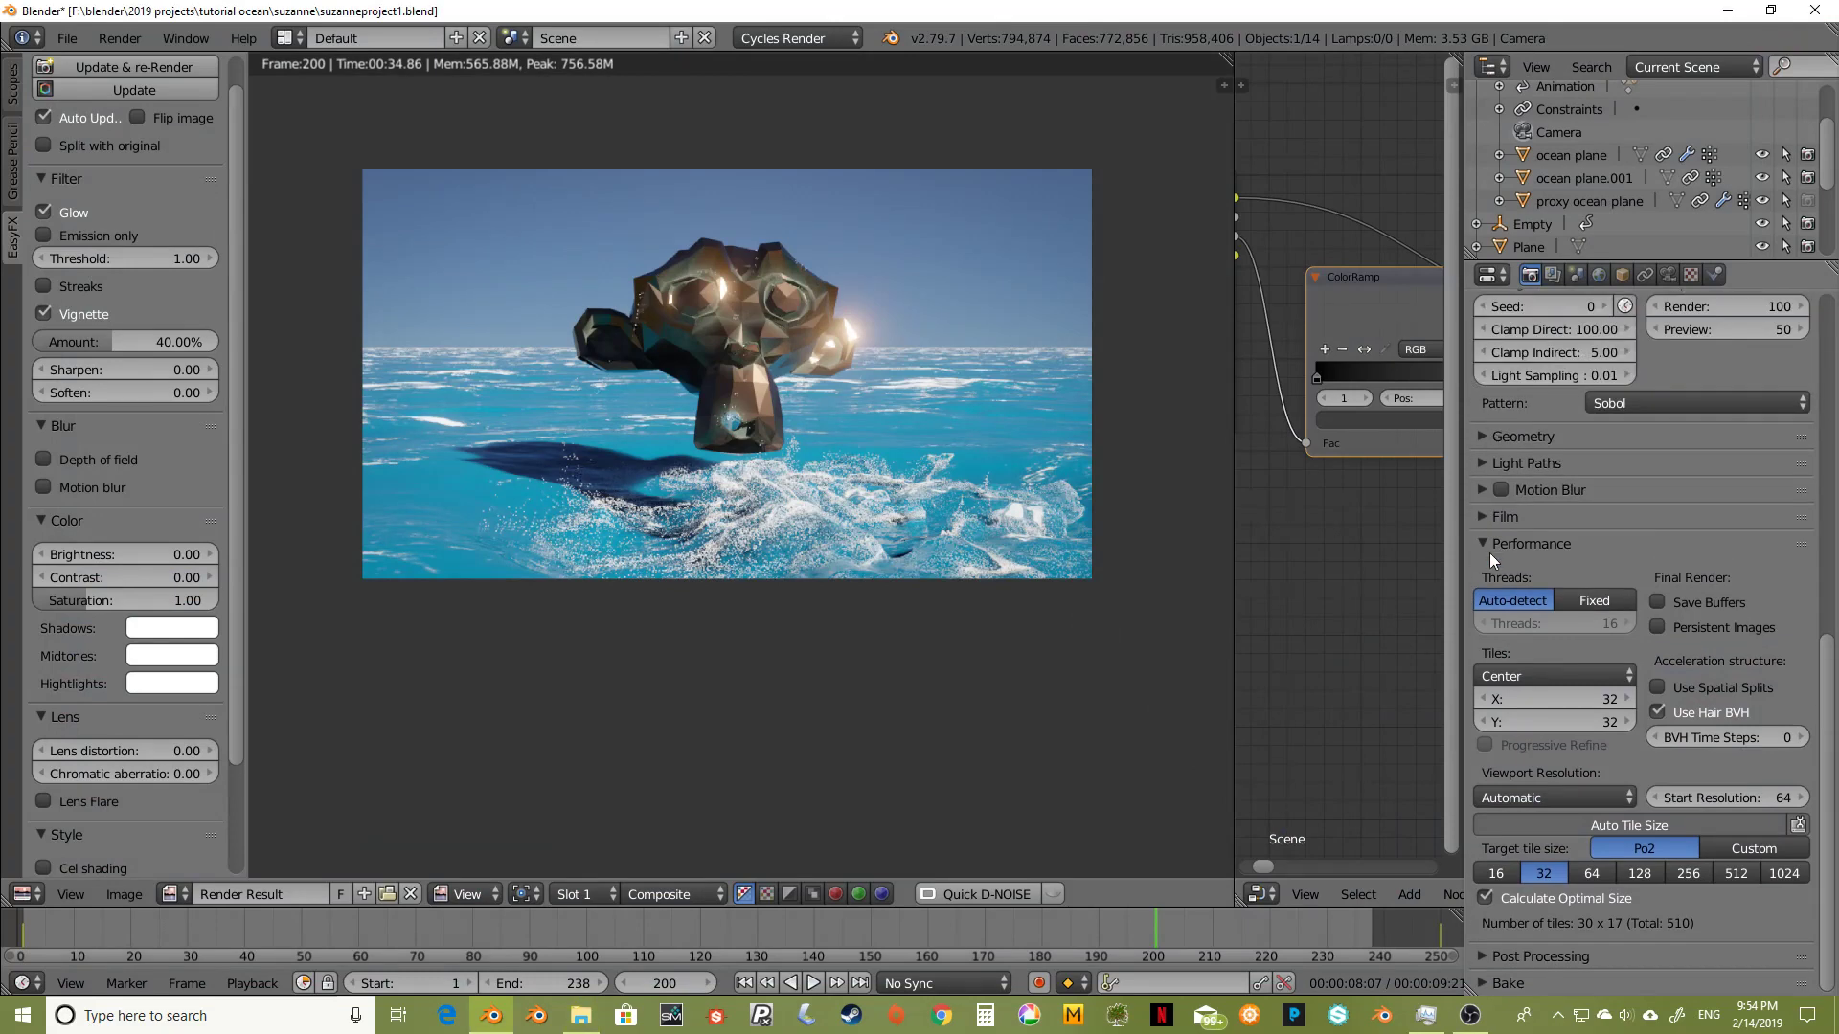
click(1479, 544)
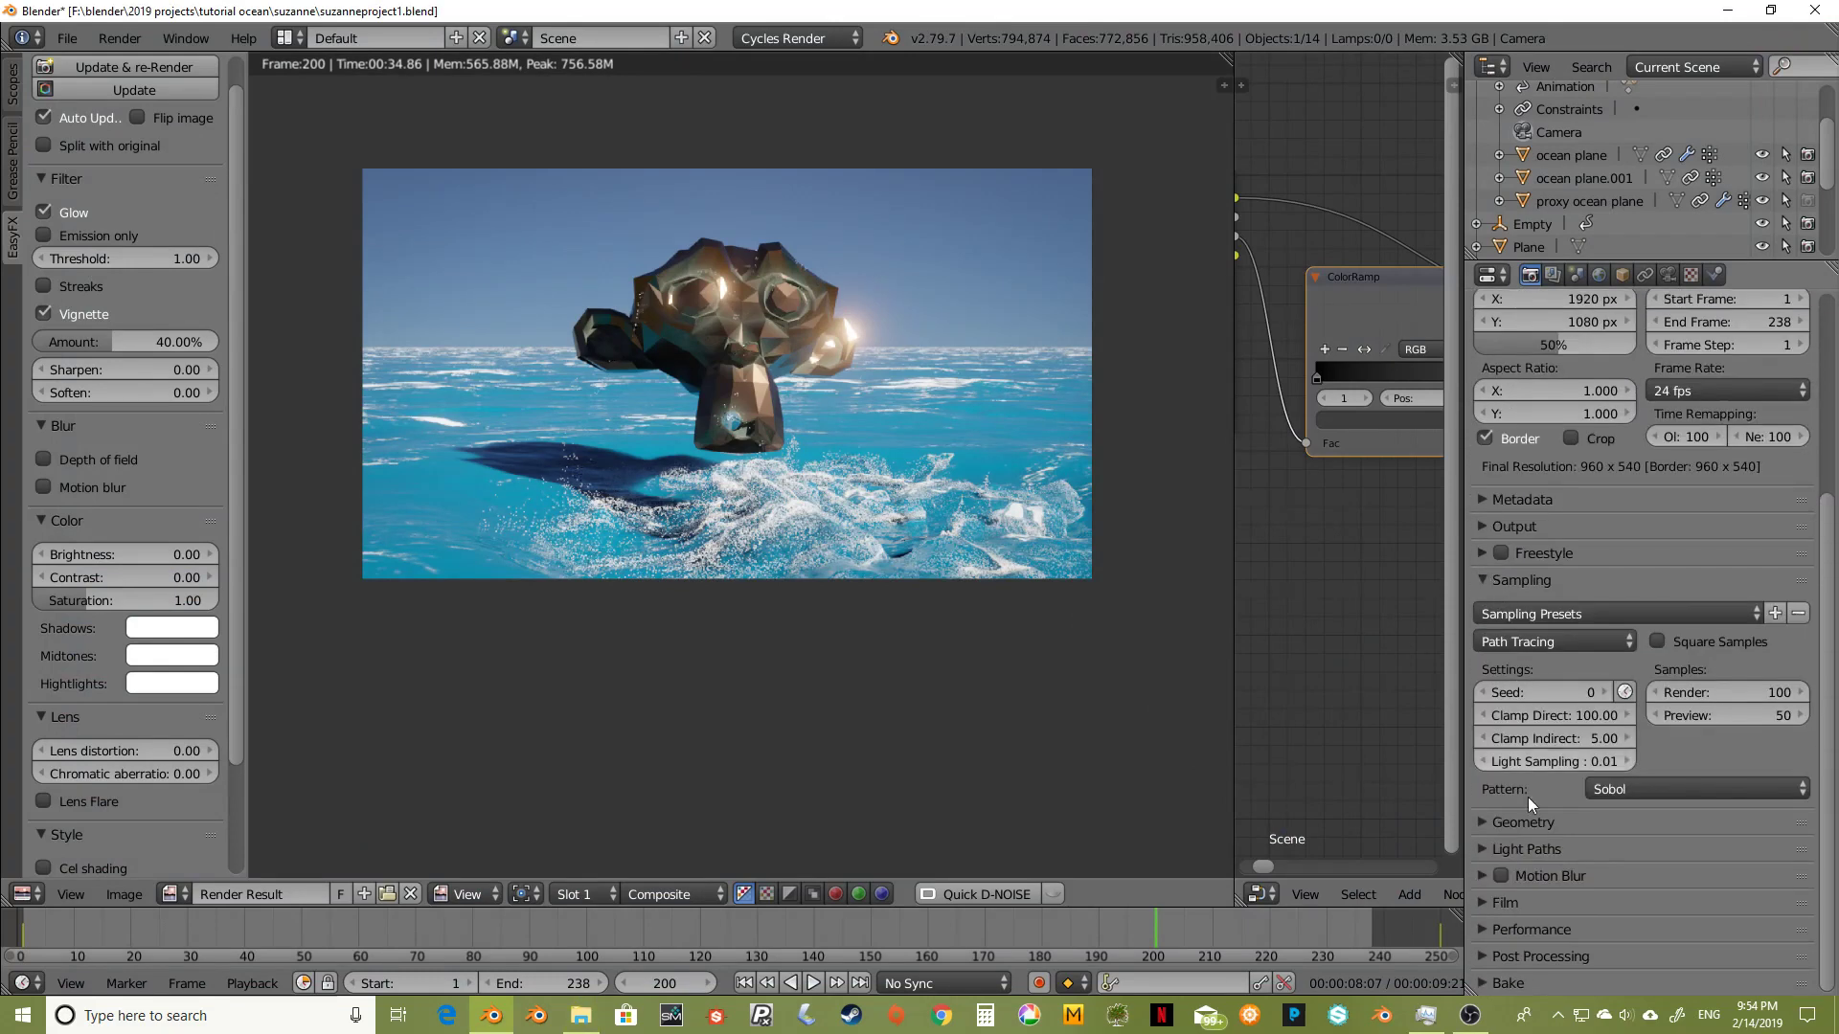
click(1550, 276)
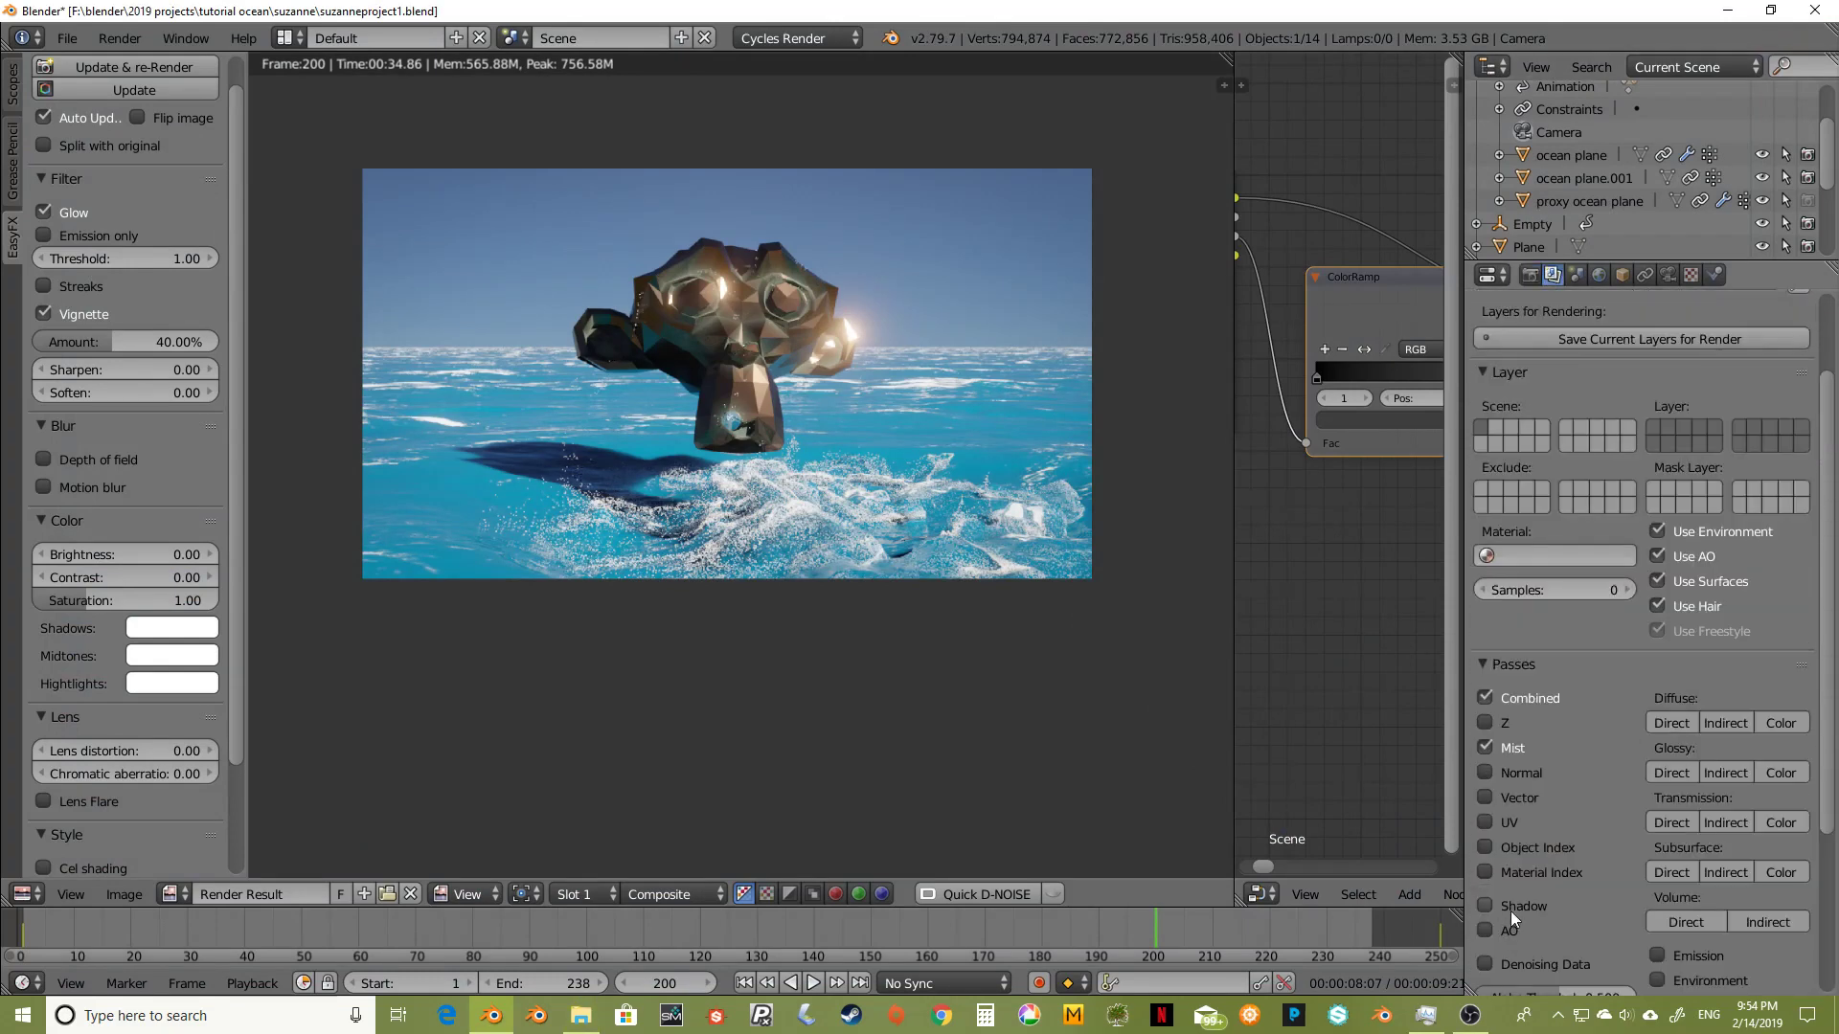
scroll(1494, 421, up, 1)
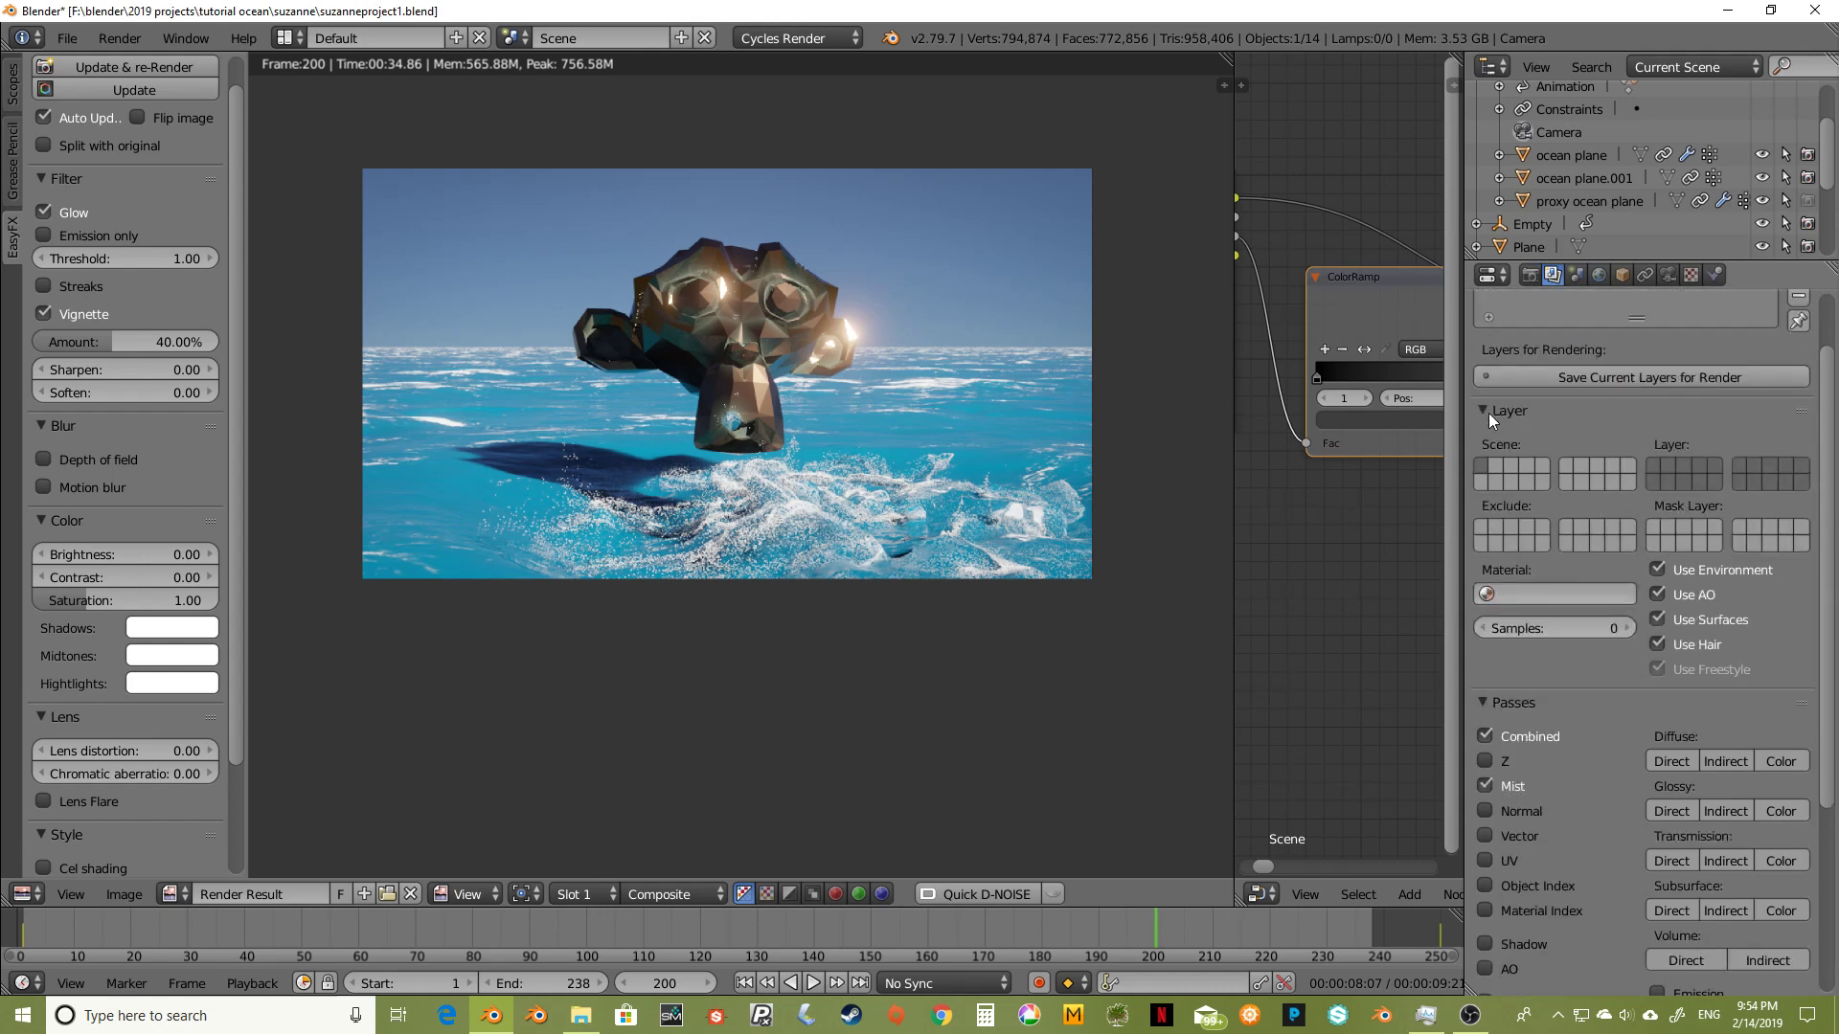
scroll(1486, 412, up, 2)
ctrl+click(1485, 485)
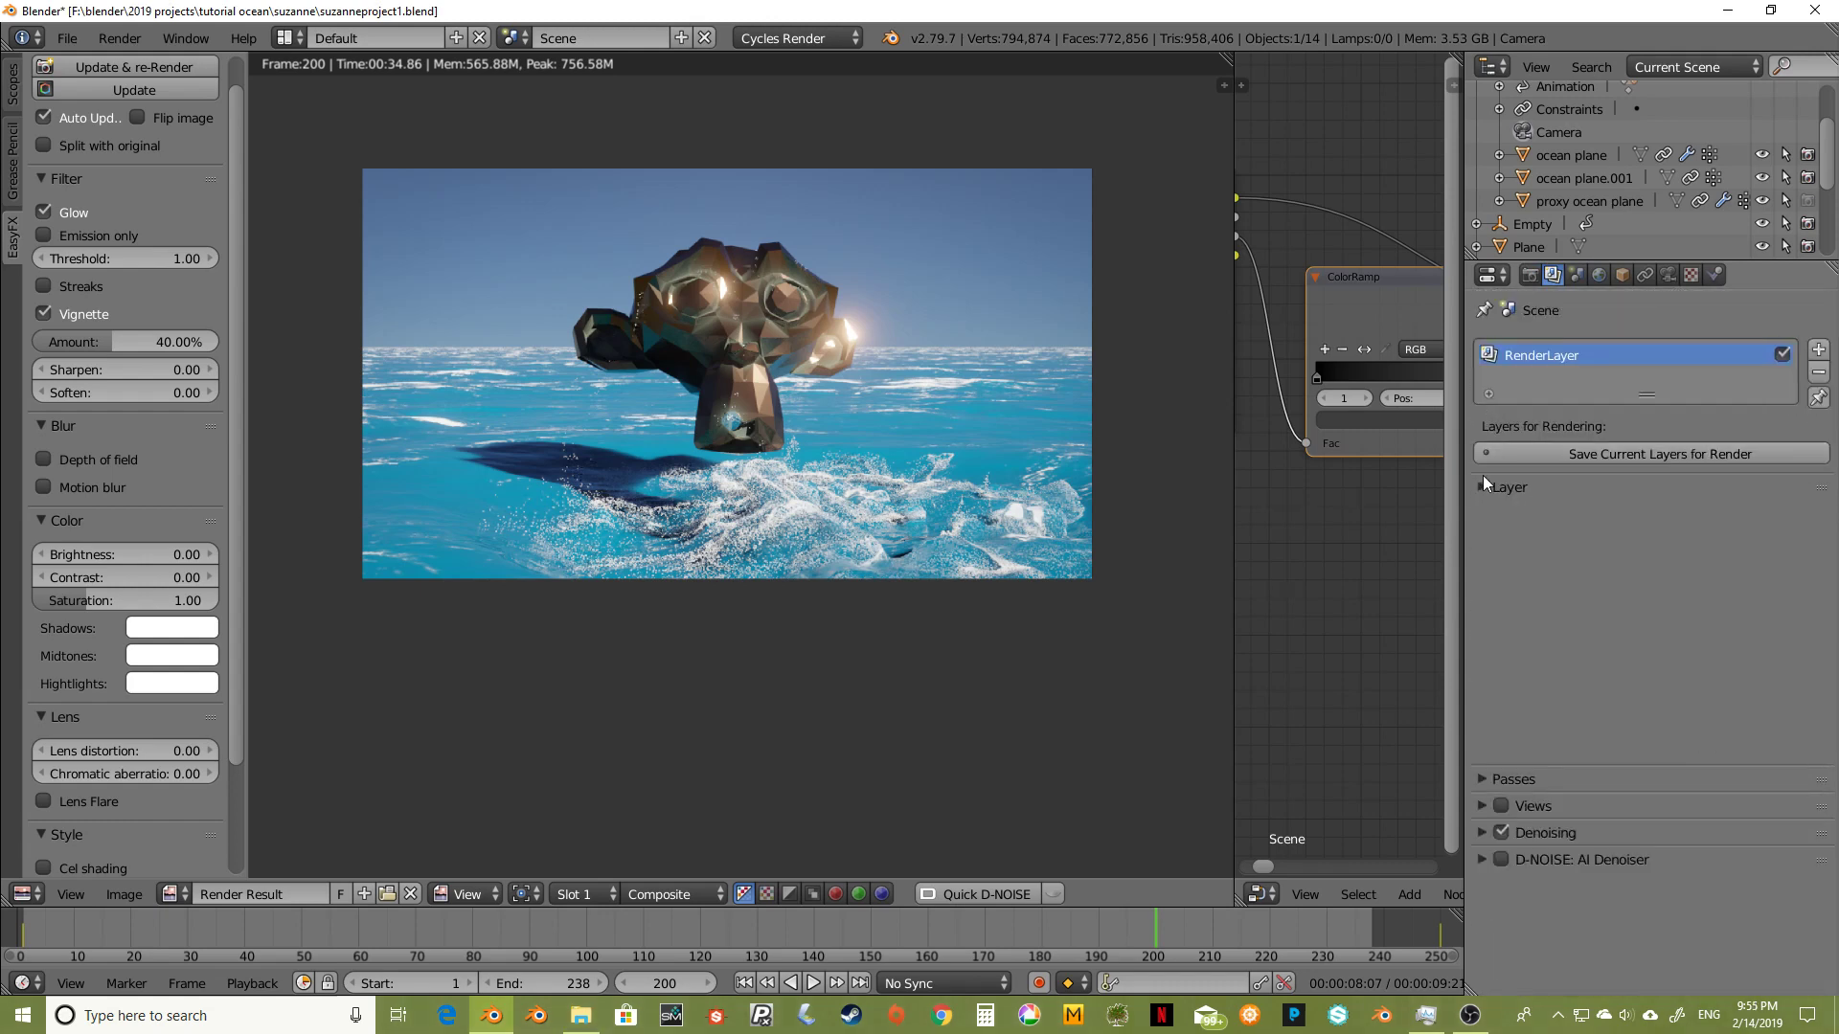
click(1480, 567)
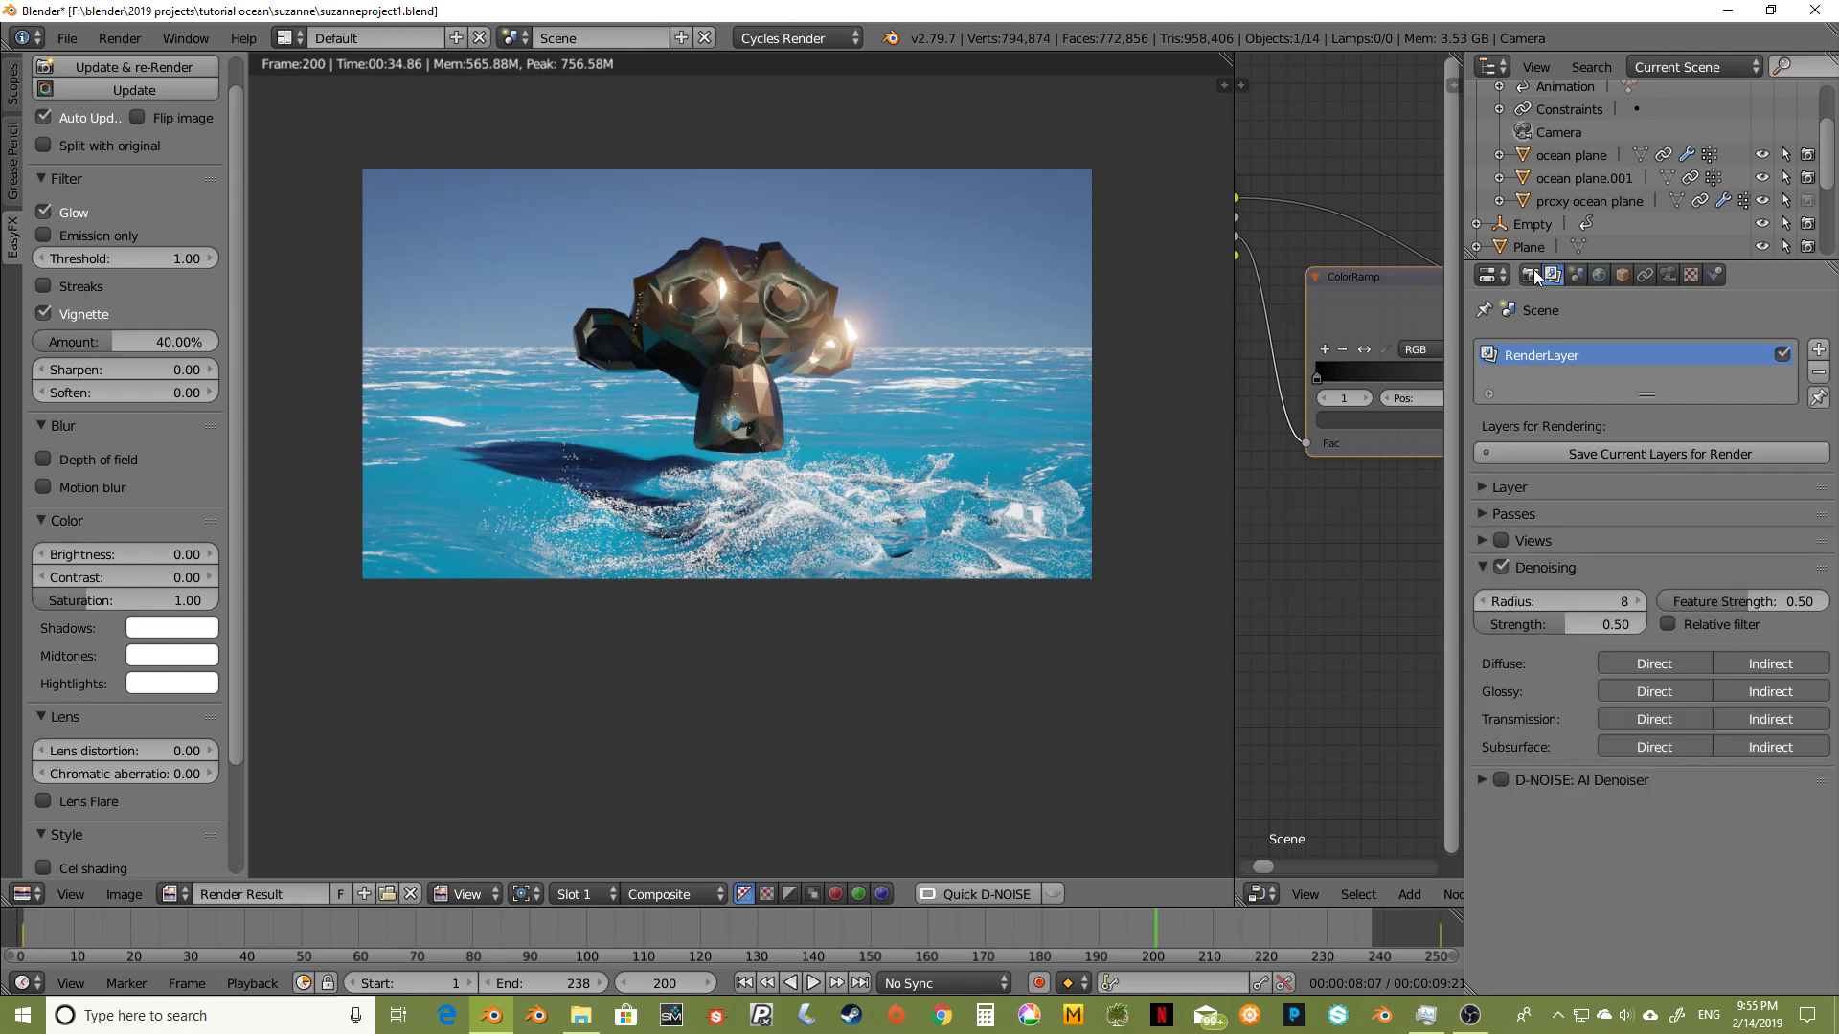
Step: Raise the Cycles render samples from 100 to 400
ctrl+scroll(1504, 536, up, 1)
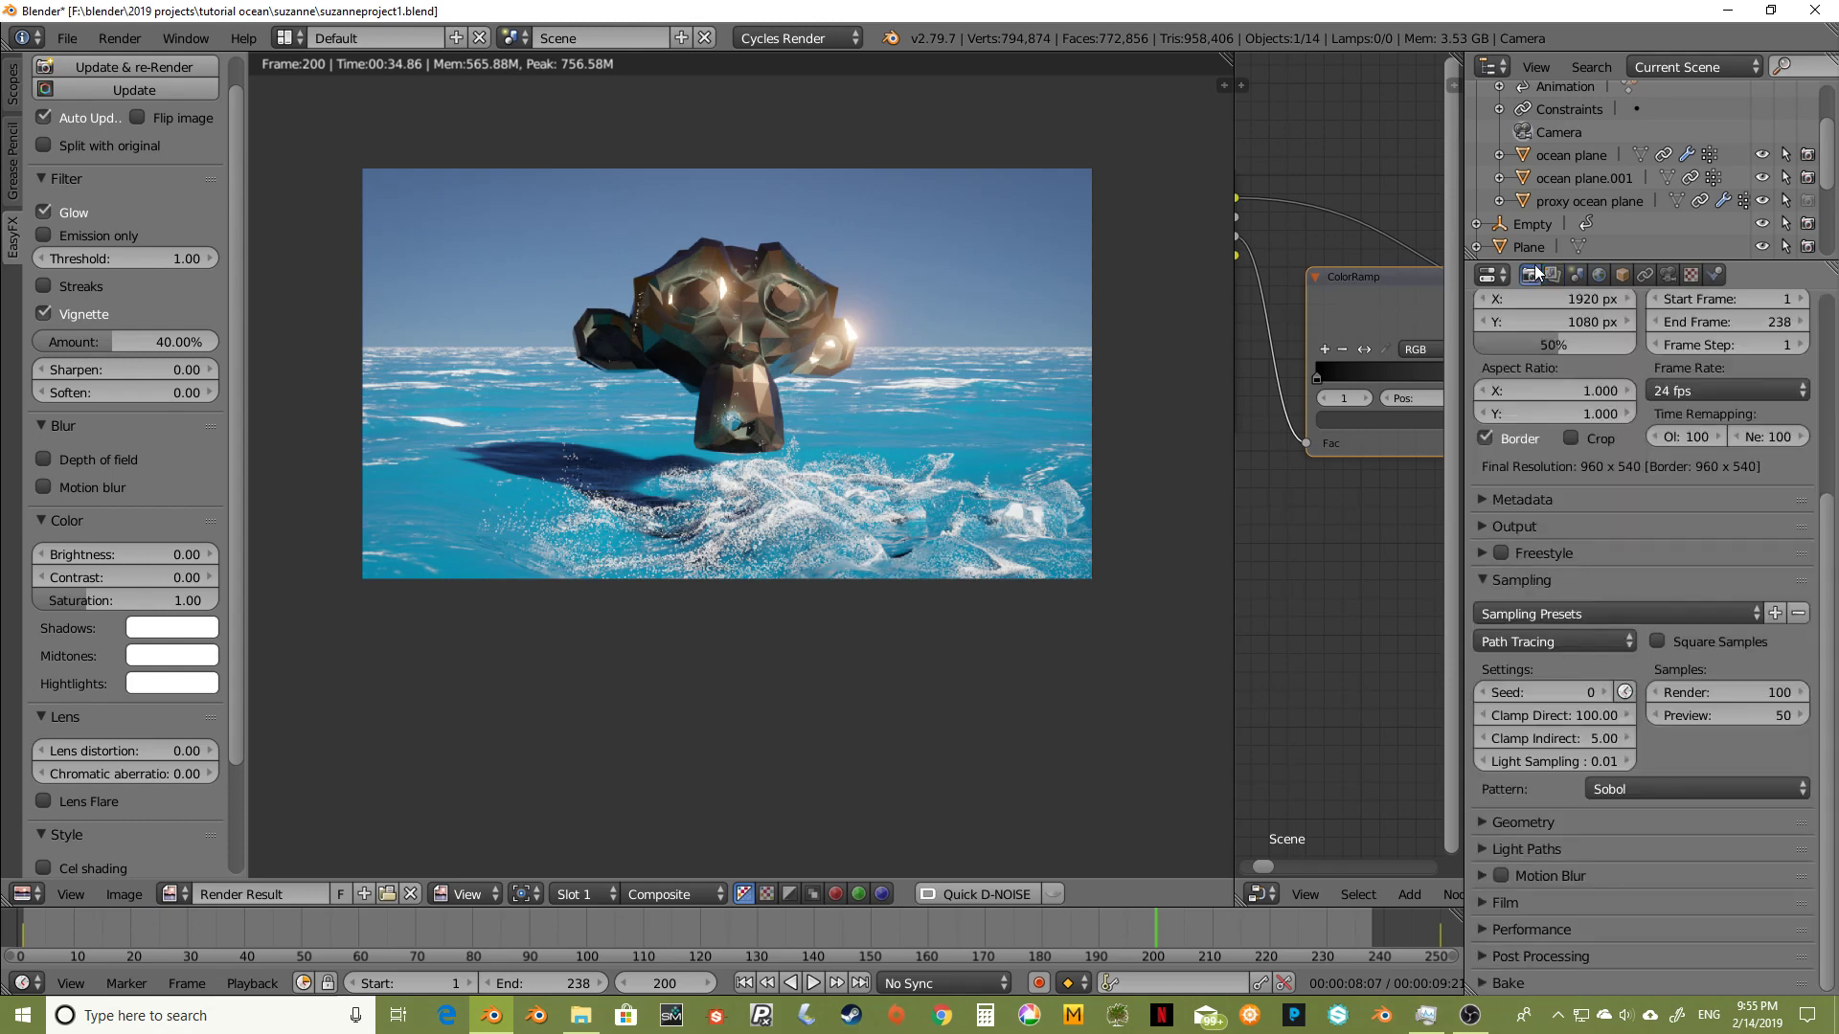
click(1737, 692)
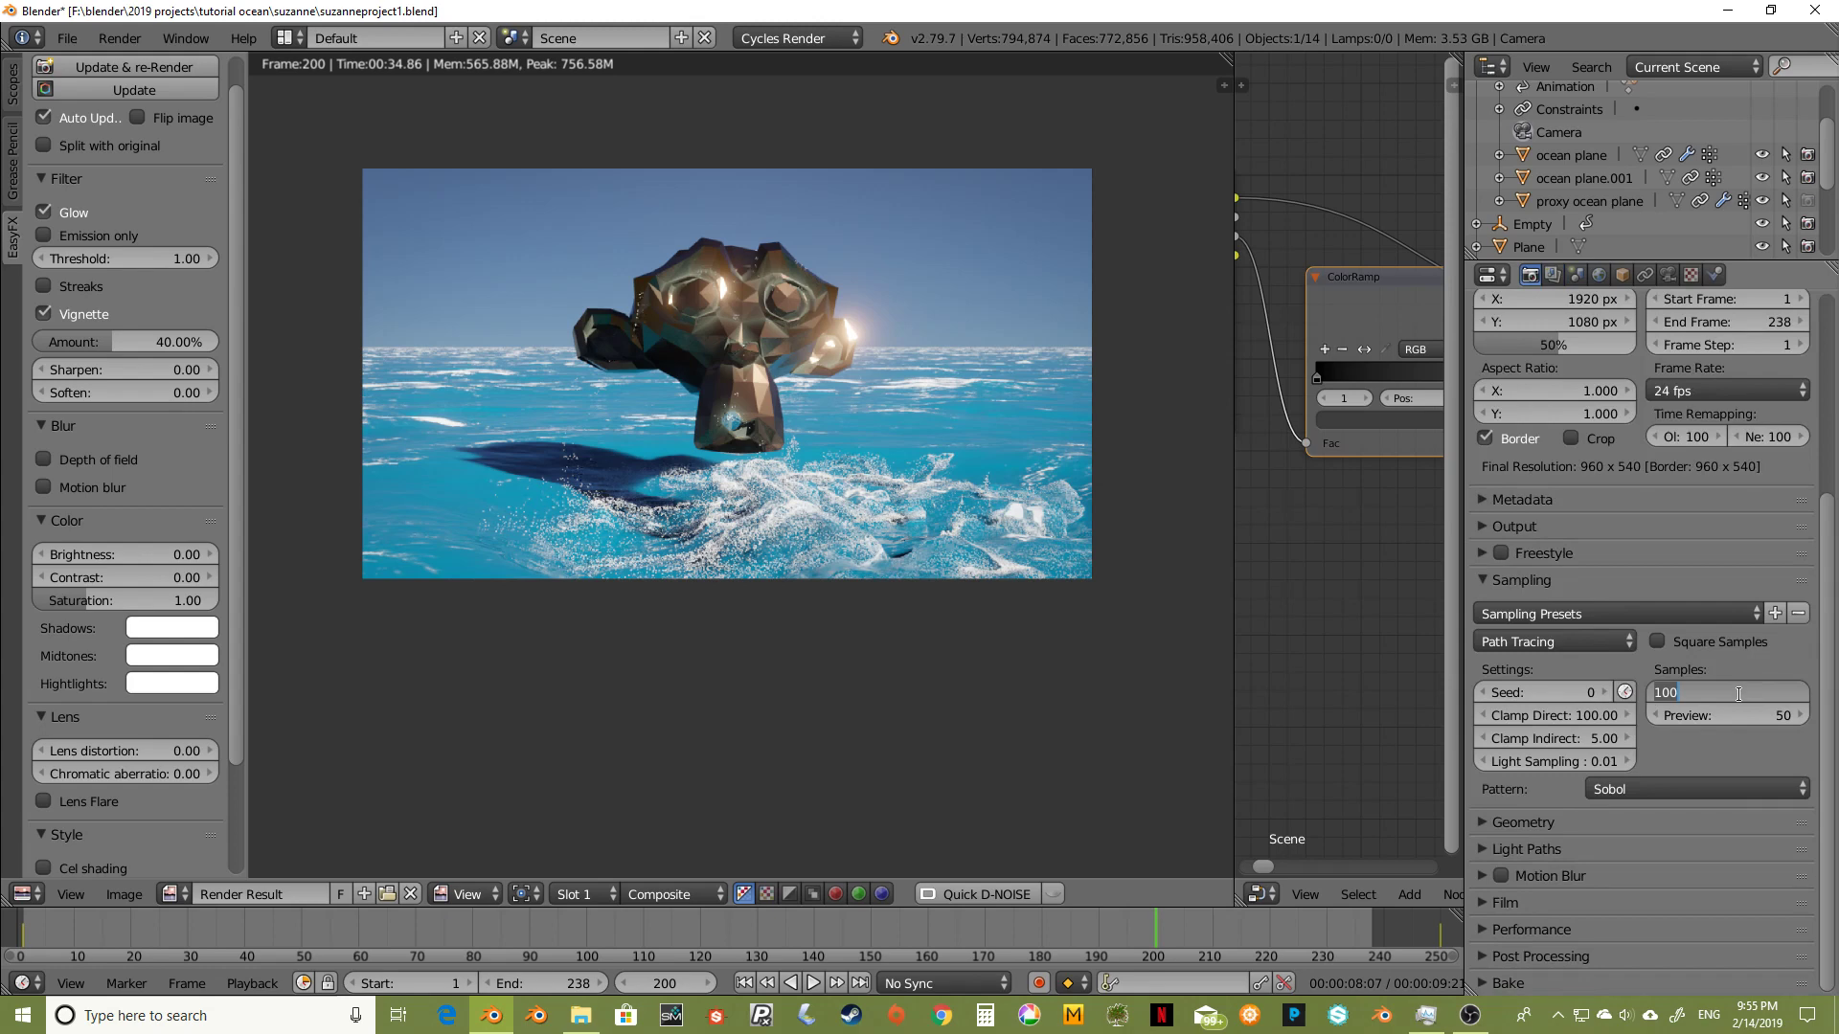
text(400)
key(Return)
Step: Zoom in and out on the render result to inspect Suzanne up close
scroll(738, 351, up, 4)
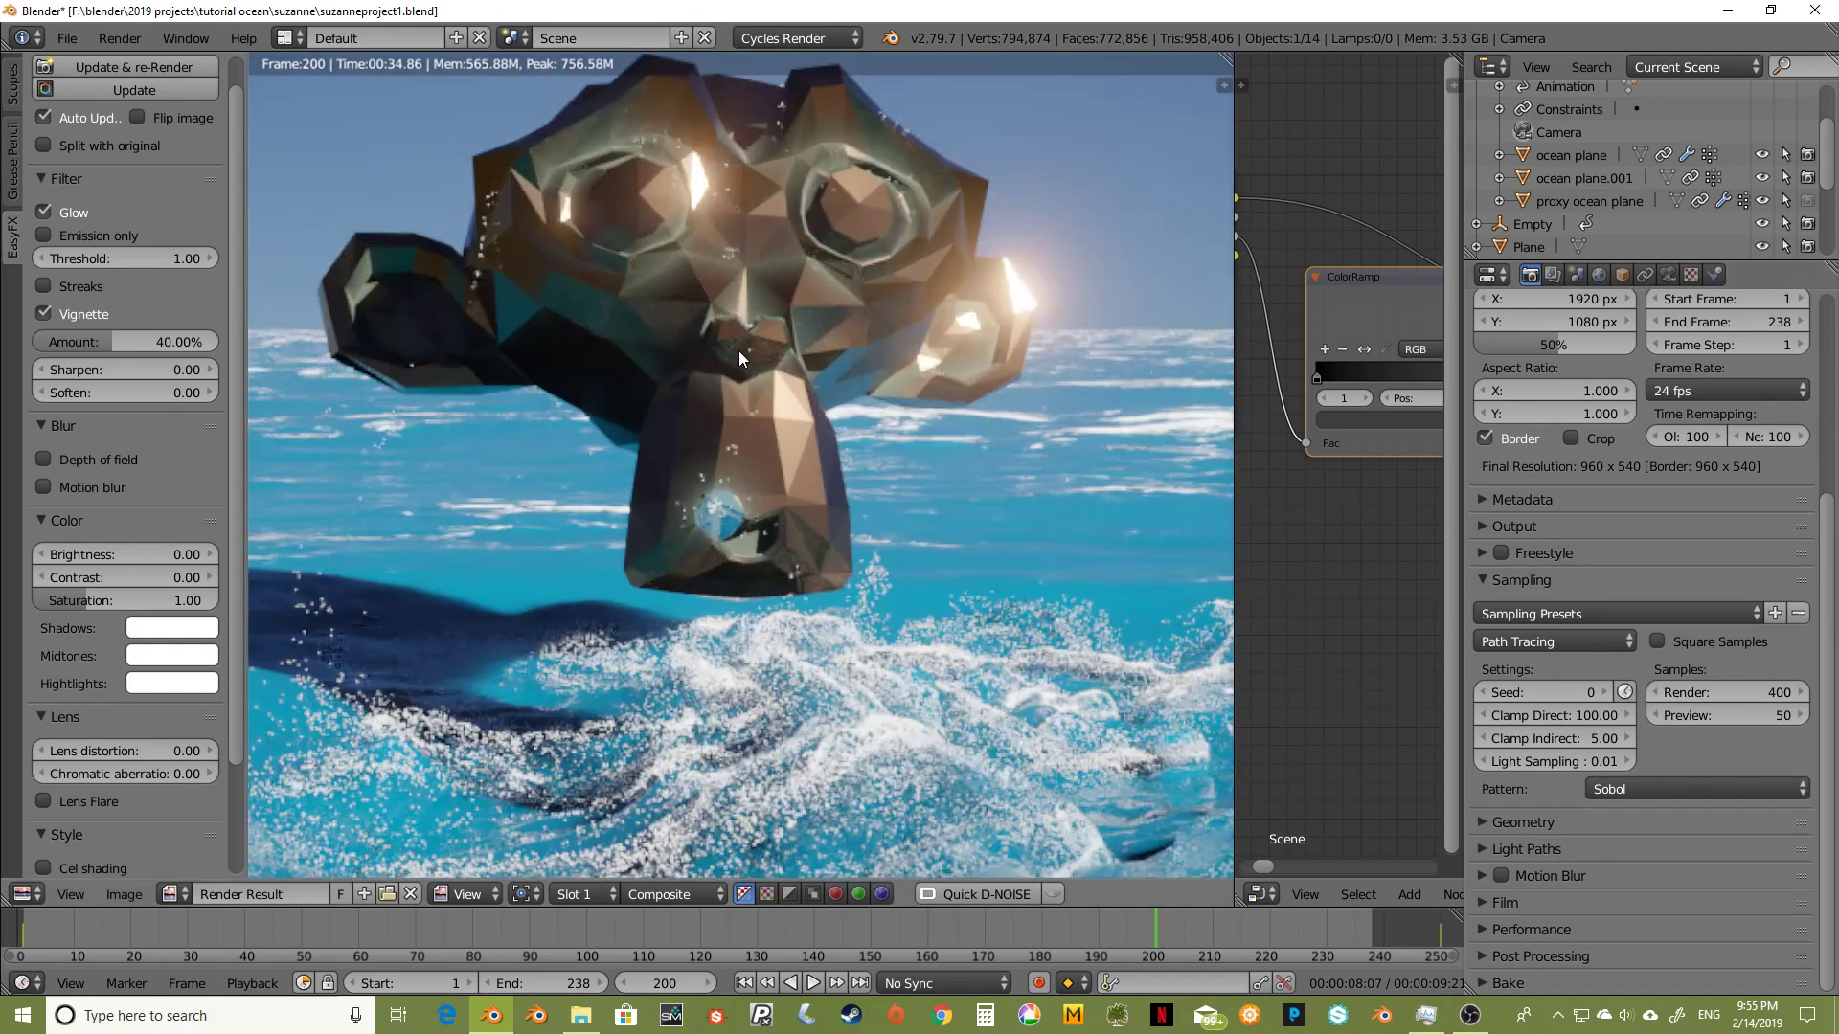
scroll(798, 337, up, 3)
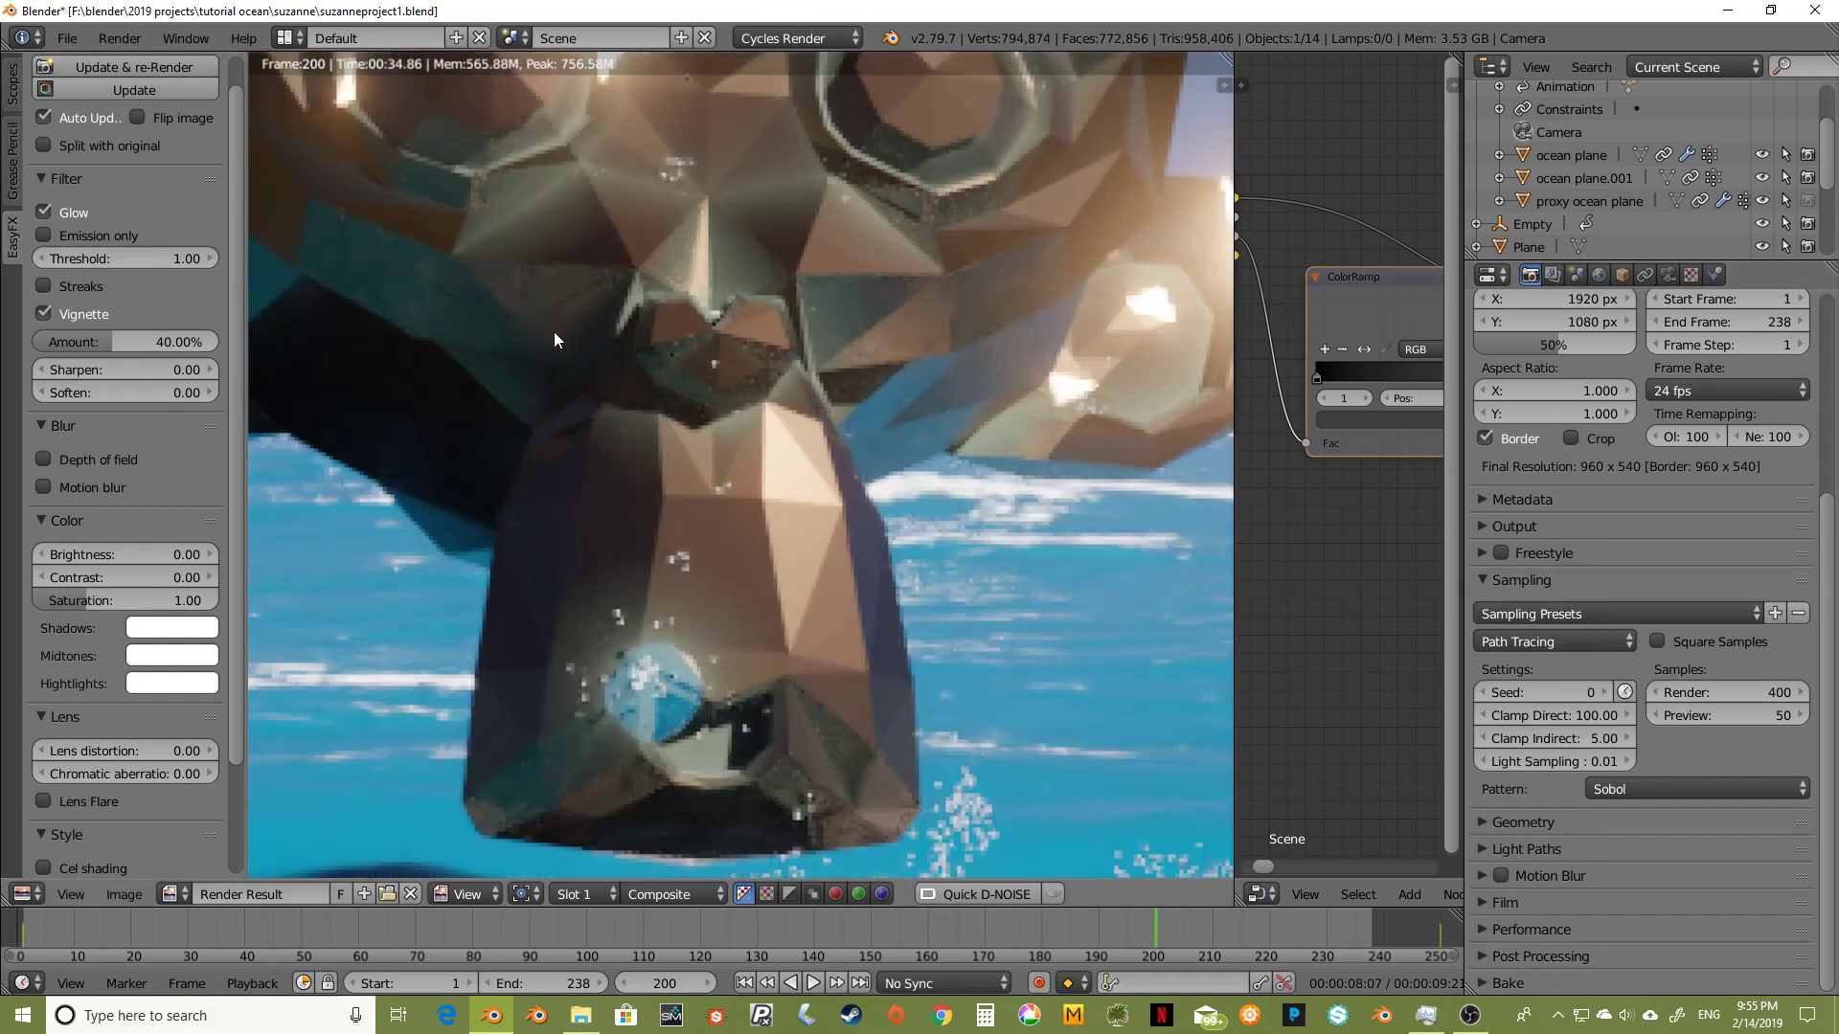
scroll(613, 360, down, 2)
scroll(541, 327, up, 3)
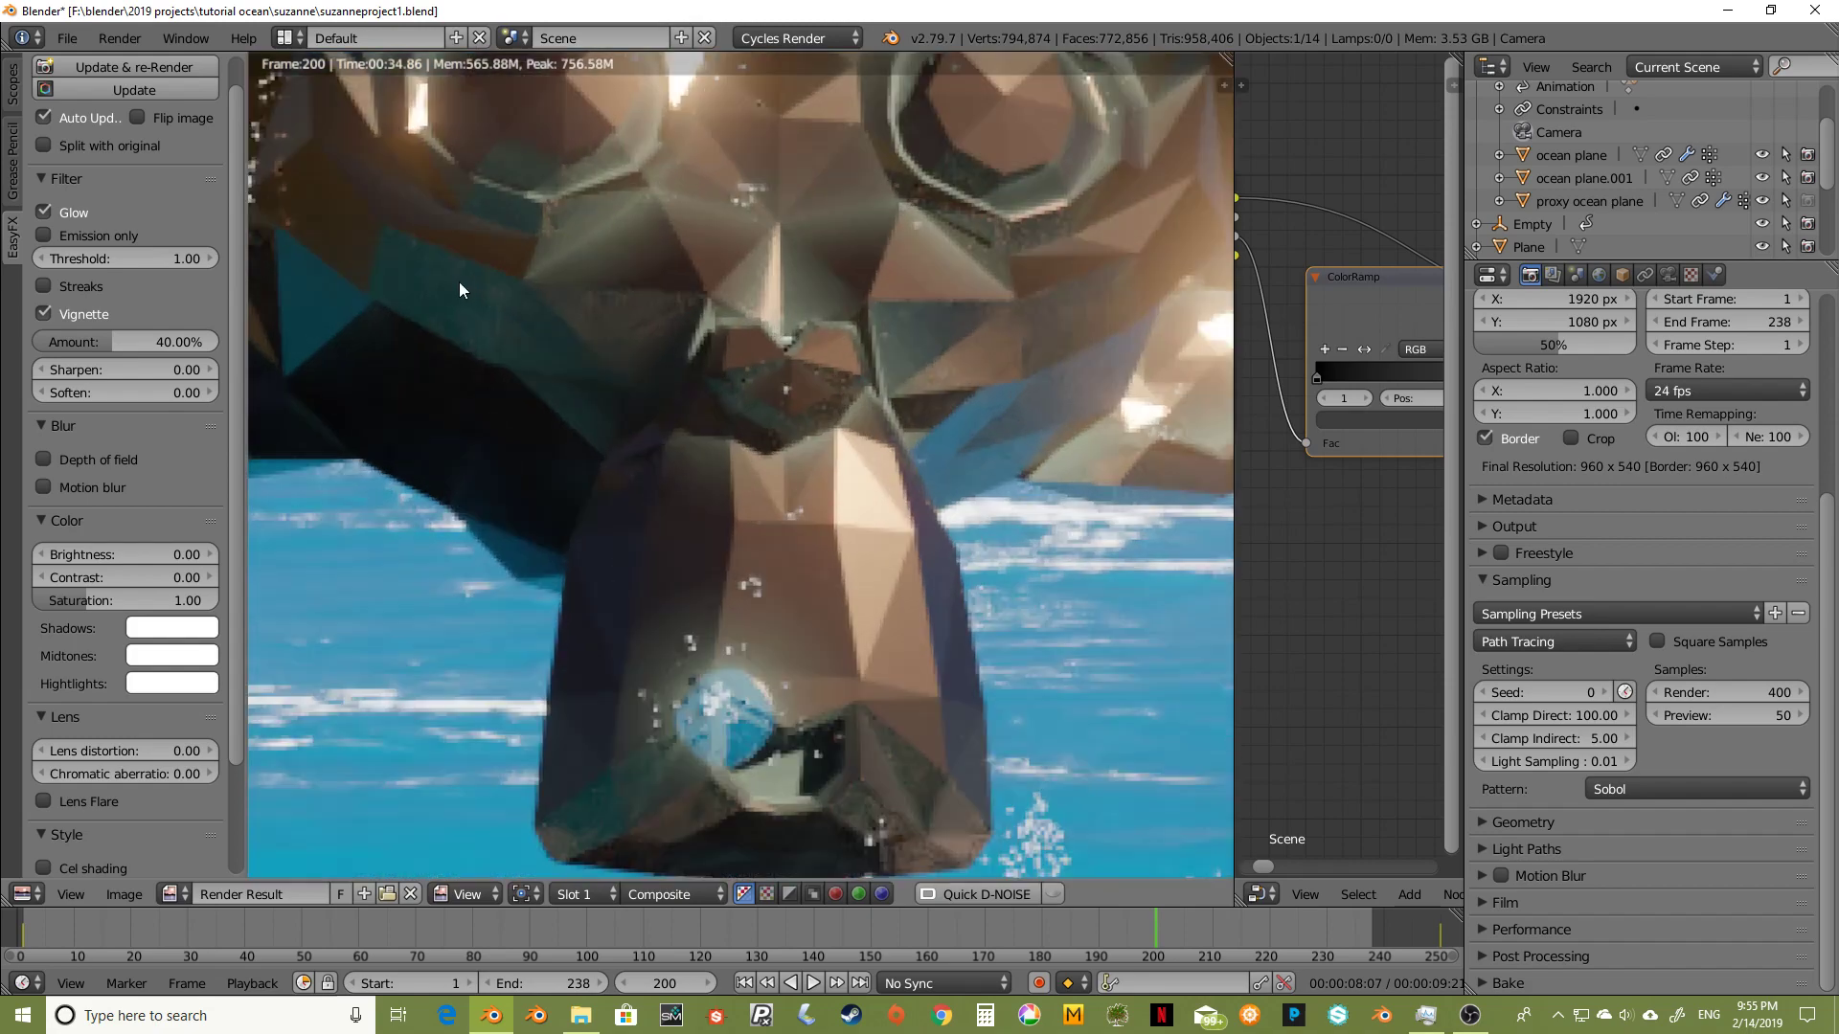
scroll(862, 421, down, 4)
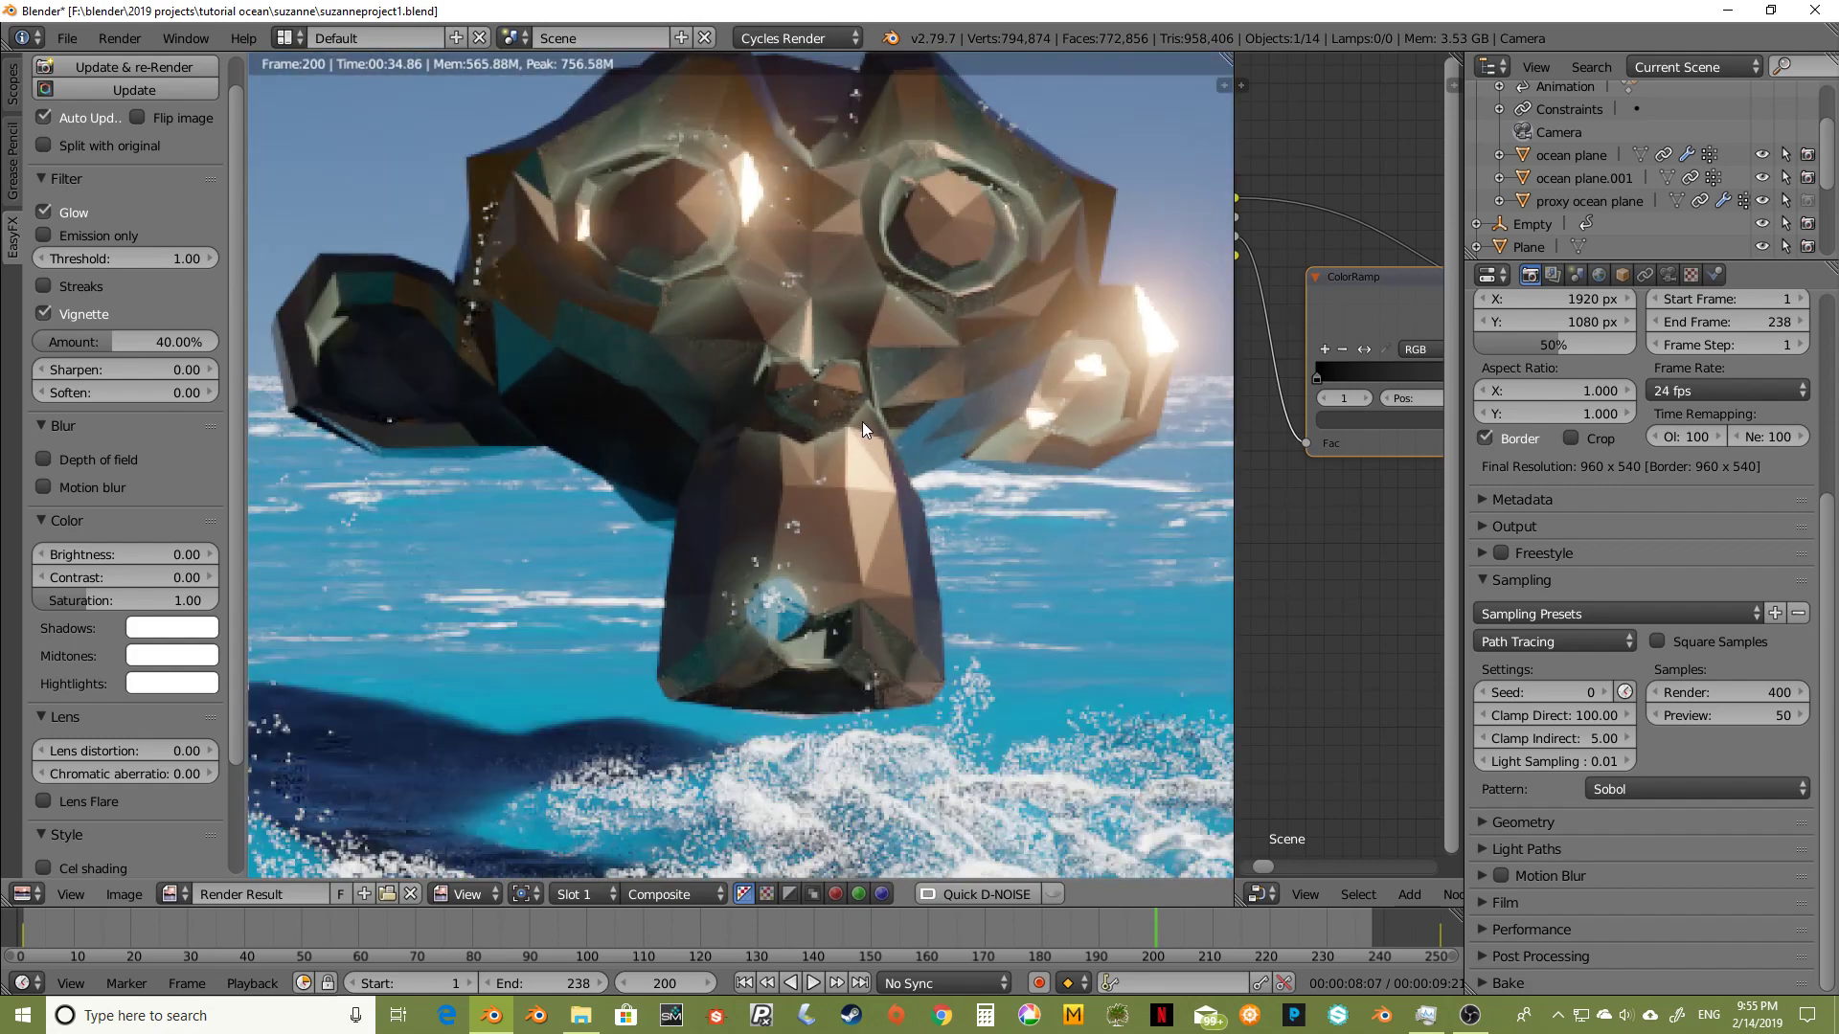
scroll(809, 421, down, 1)
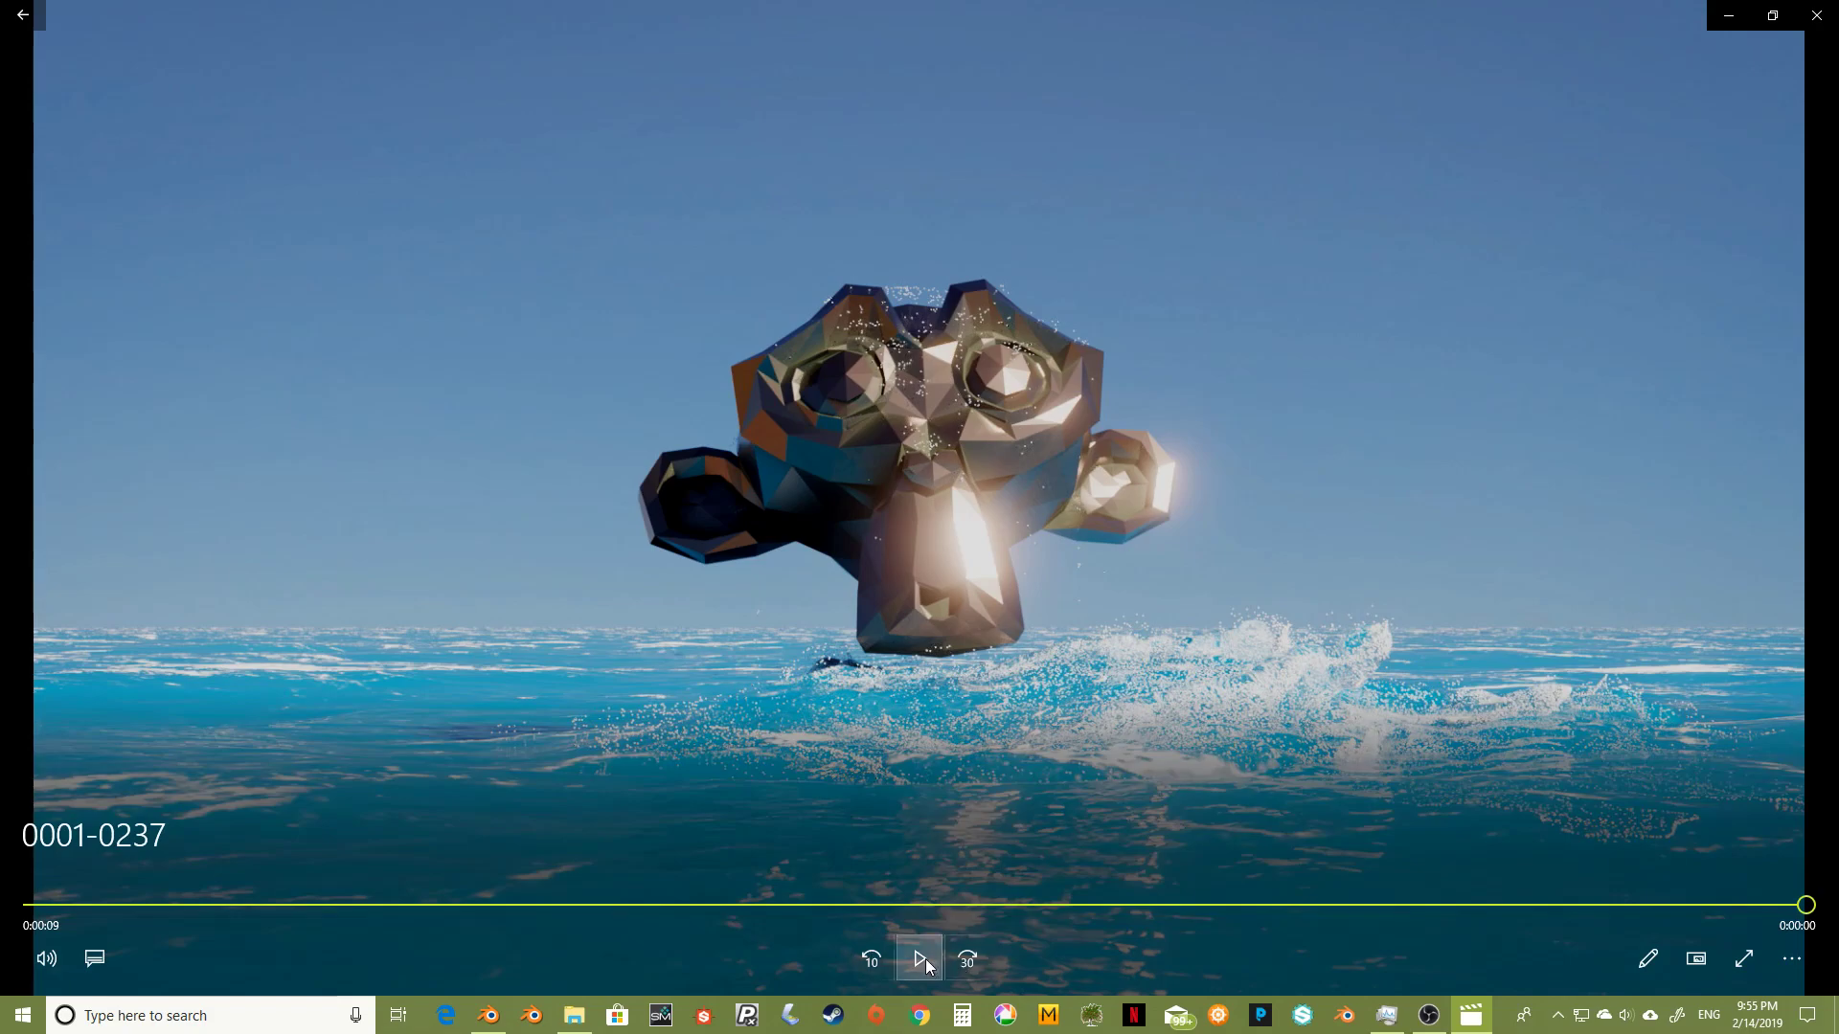
click(919, 959)
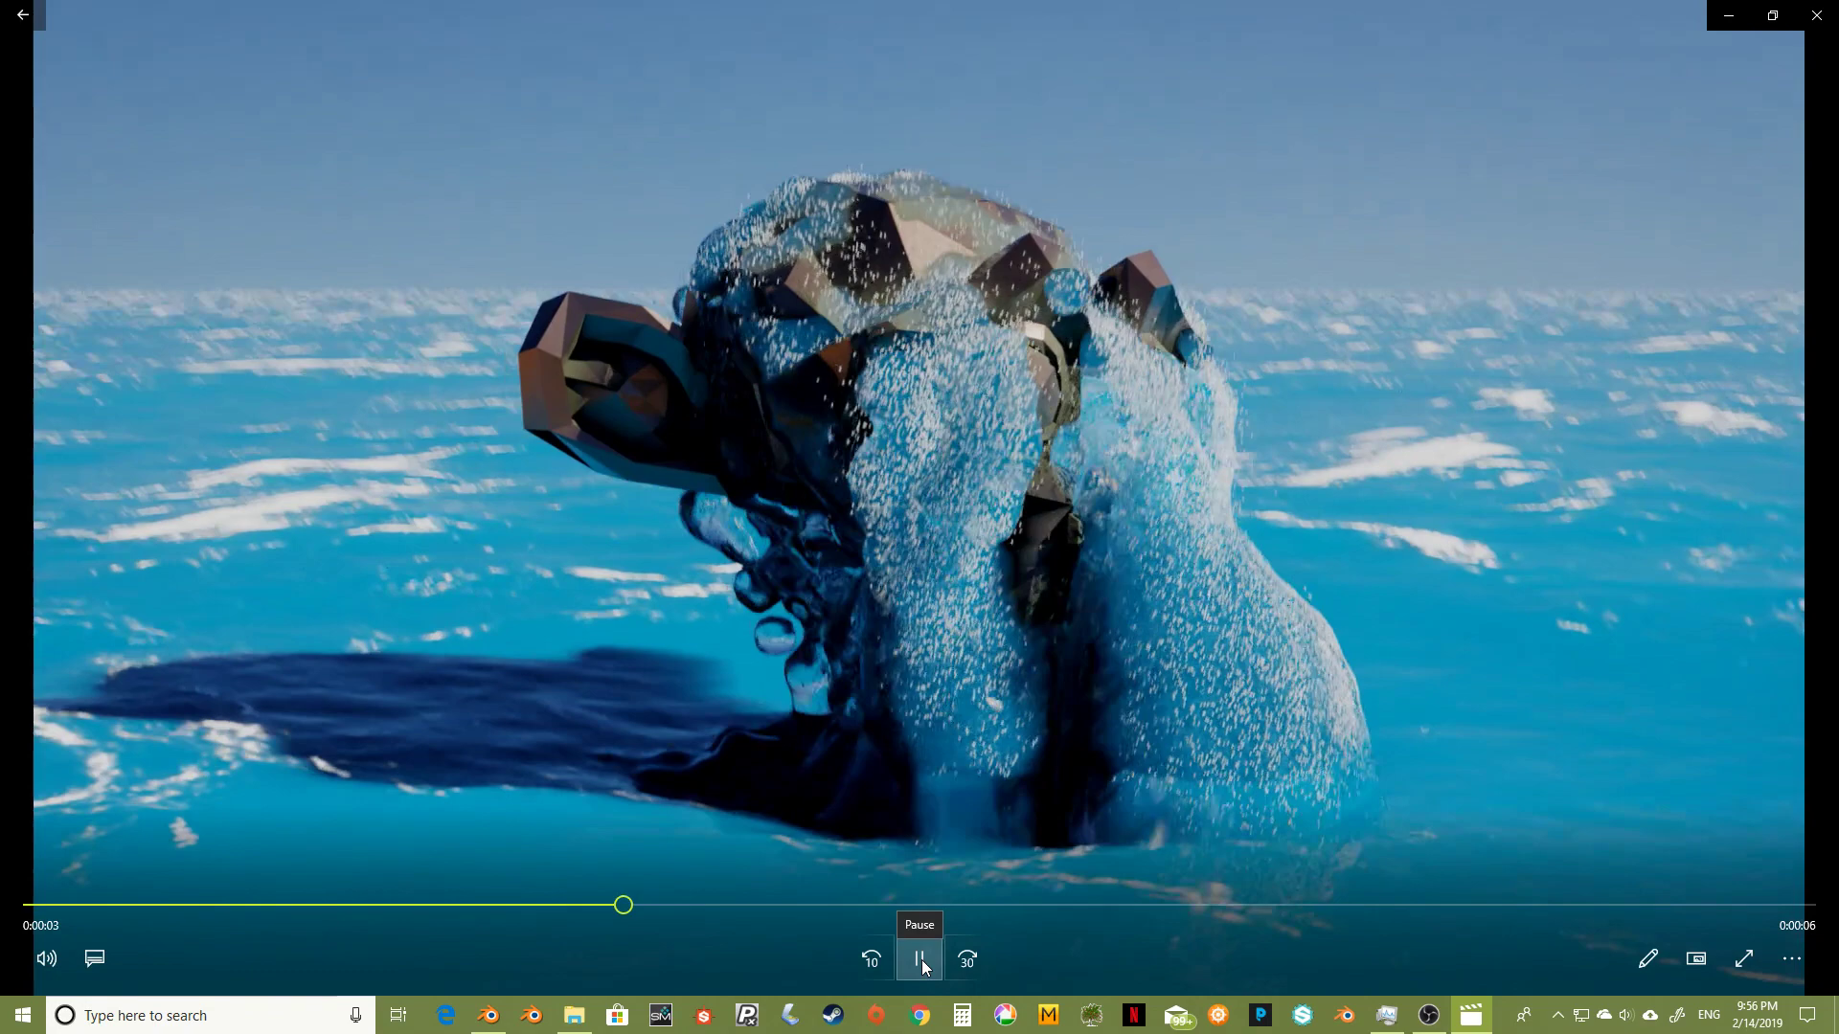
click(919, 959)
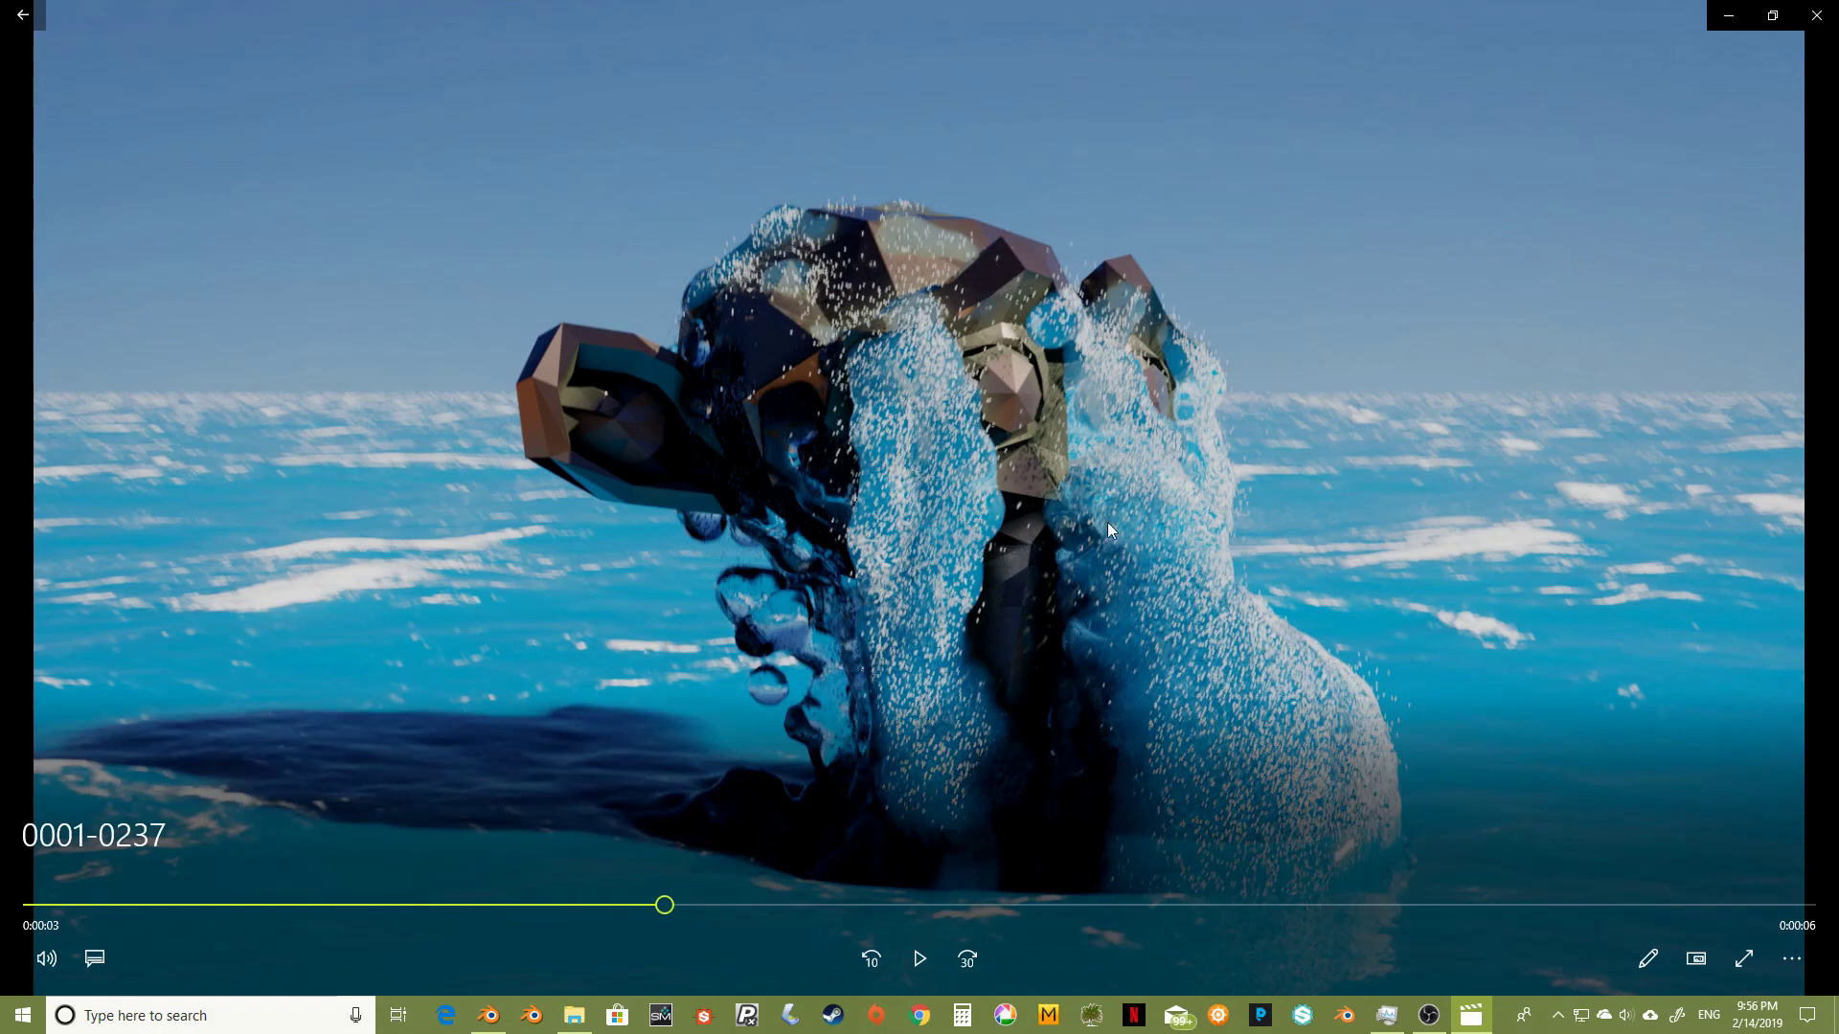
click(916, 961)
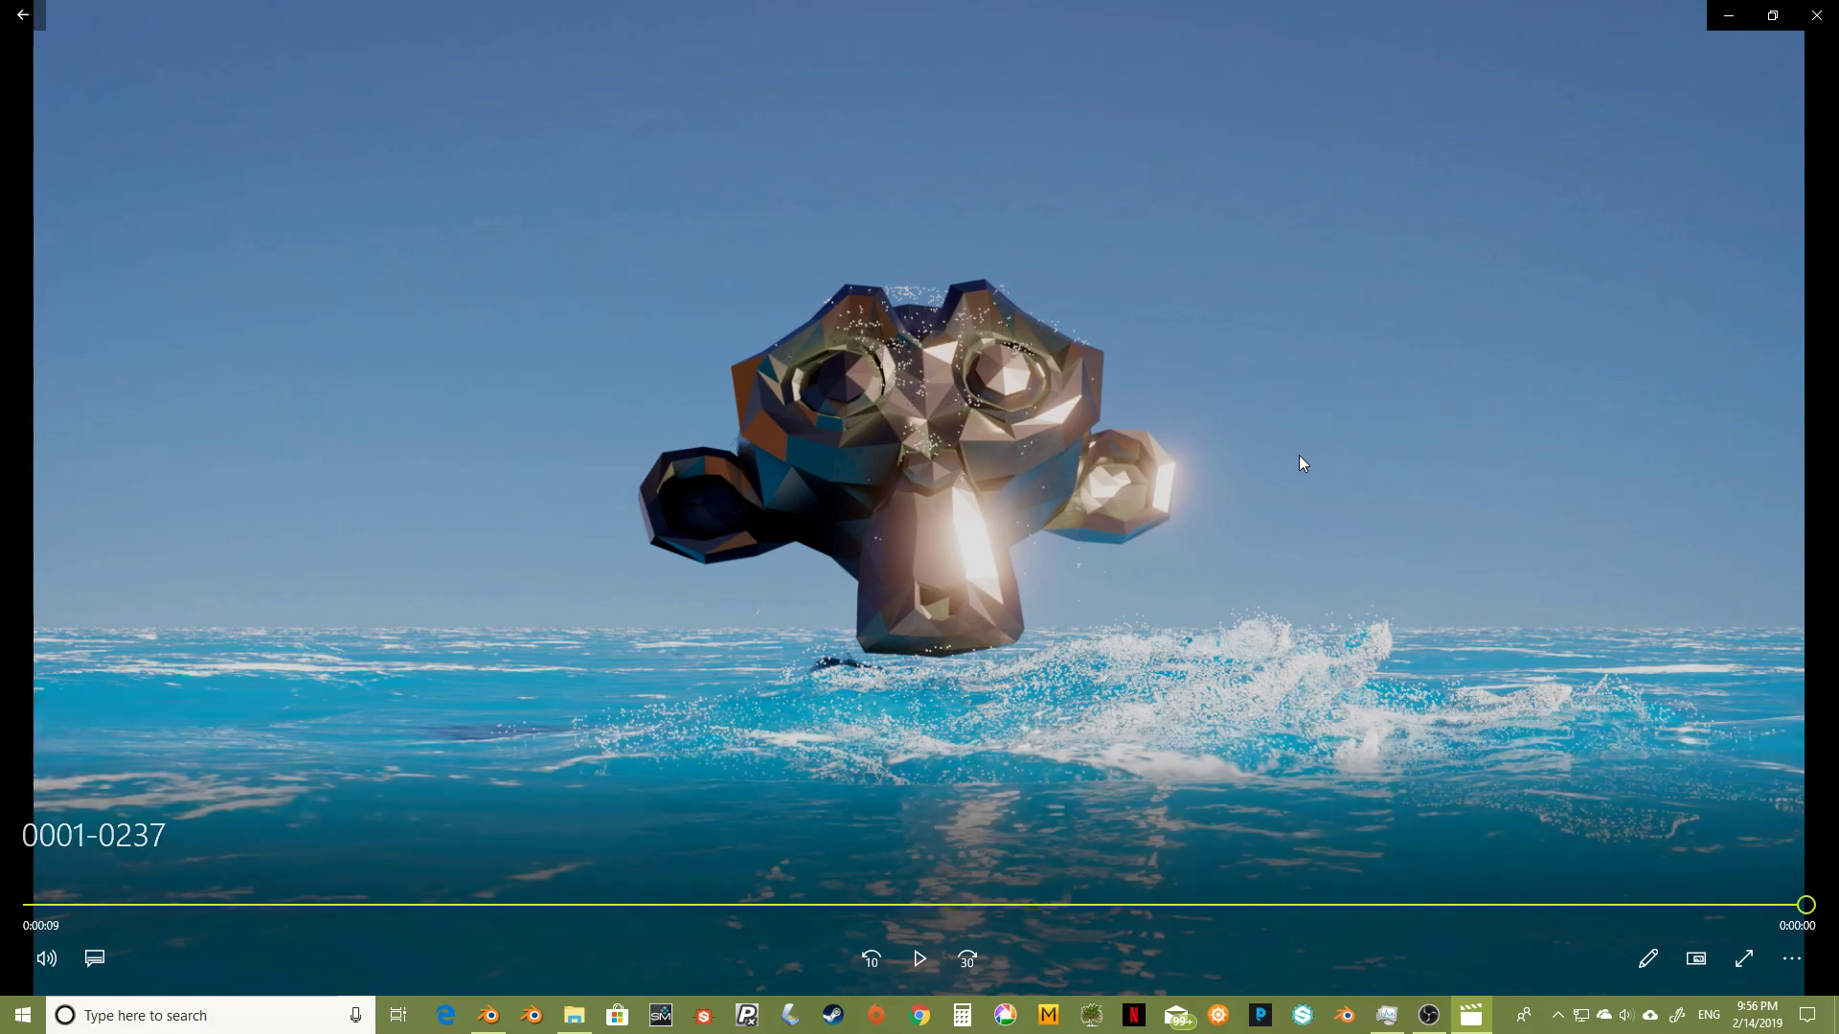
Step: Close Movies & TV and pan the ocean render in Blender's Image Editor
click(1835, 26)
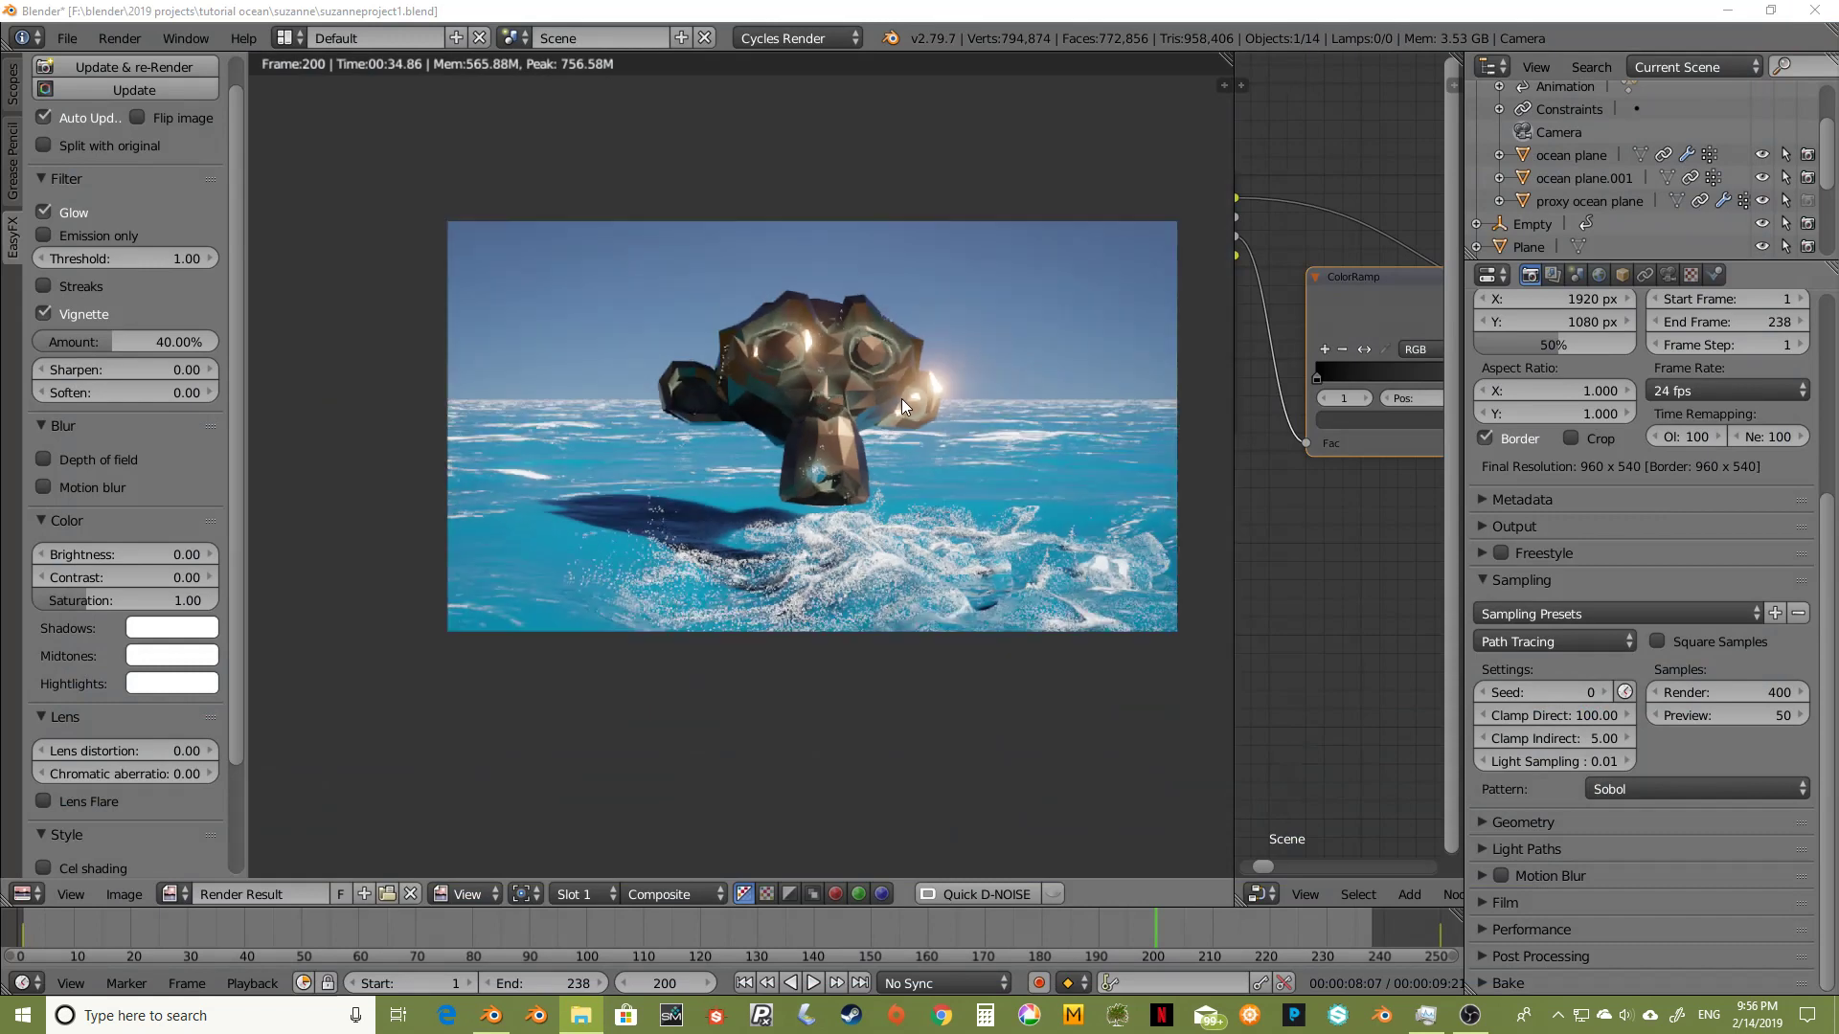
middle_drag(900, 398, 860, 435)
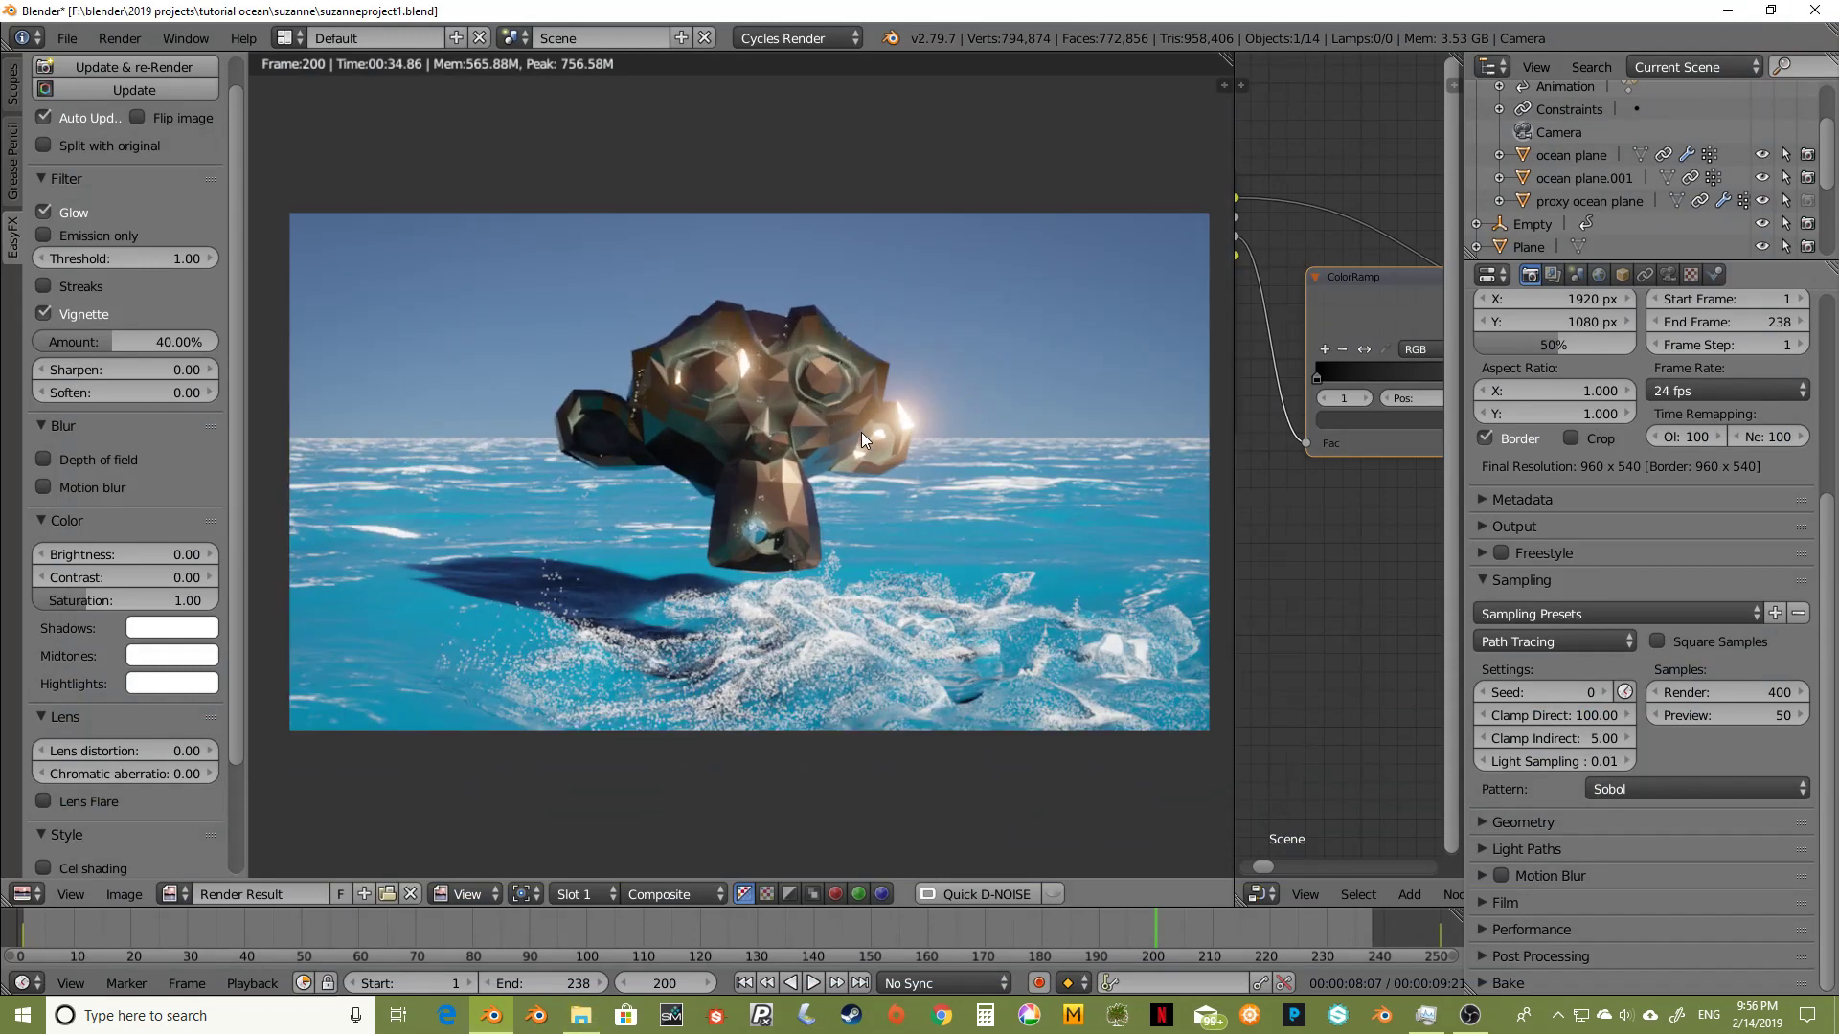